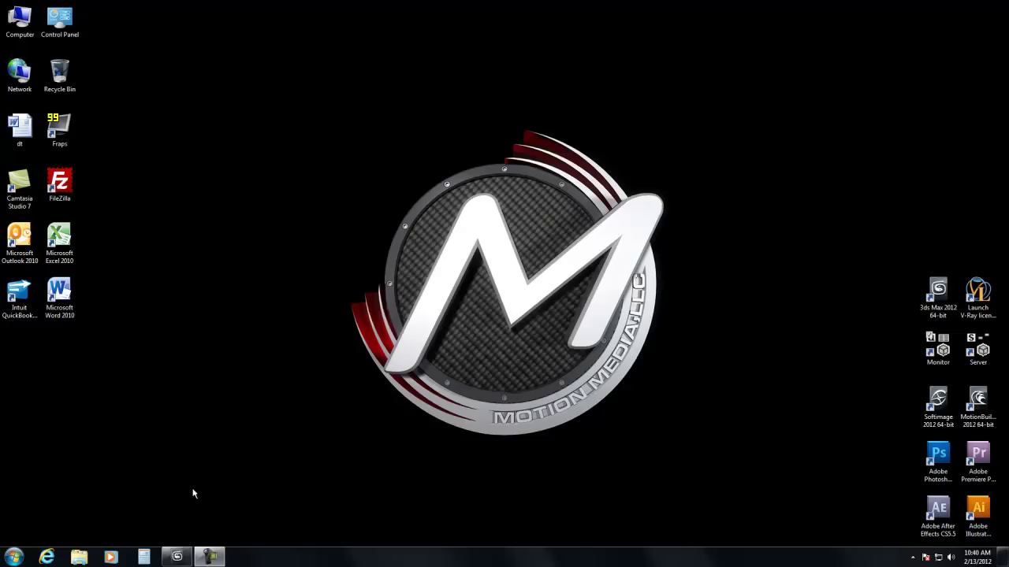
# Step: Restore 3ds Max, preview the animation frames, then reopen the earlier V-Ray city render
pyautogui.click(178, 557)
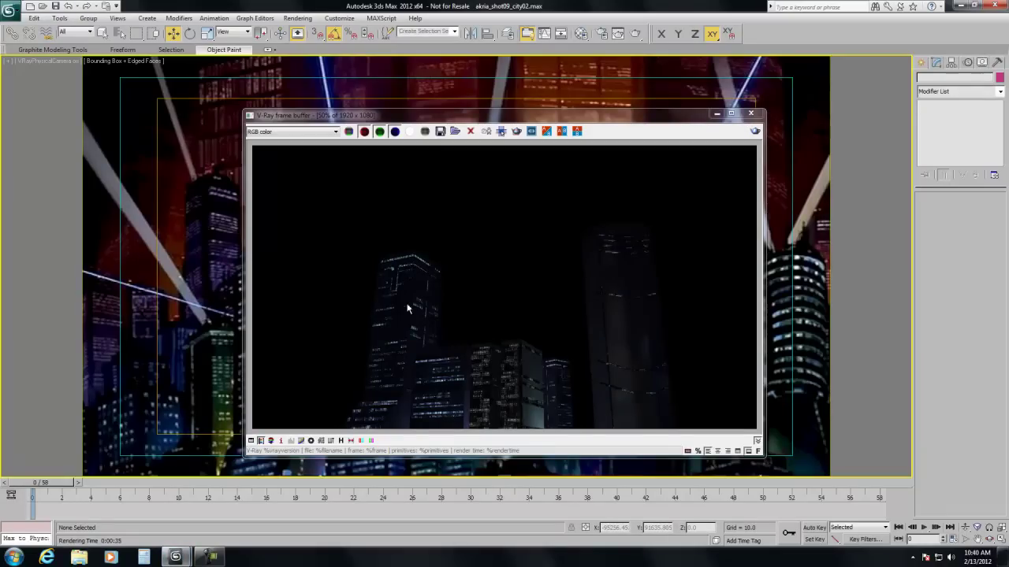
pyautogui.click(716, 113)
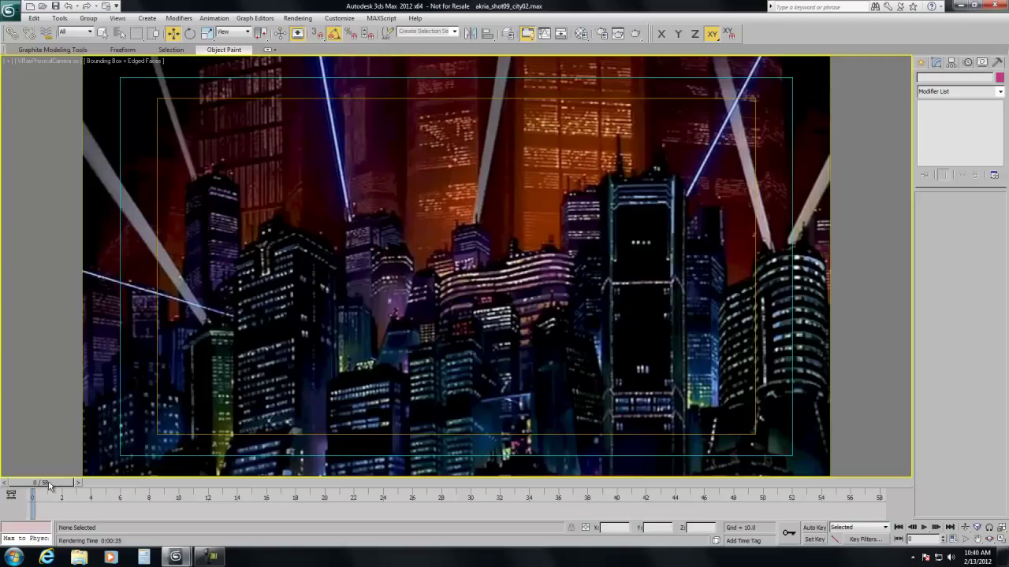
pyautogui.moveTo(48, 488)
pyautogui.mouseDown()
pyautogui.moveTo(264, 510)
pyautogui.moveTo(846, 505)
pyautogui.moveTo(41, 497)
pyautogui.mouseUp()
pyautogui.press('w')
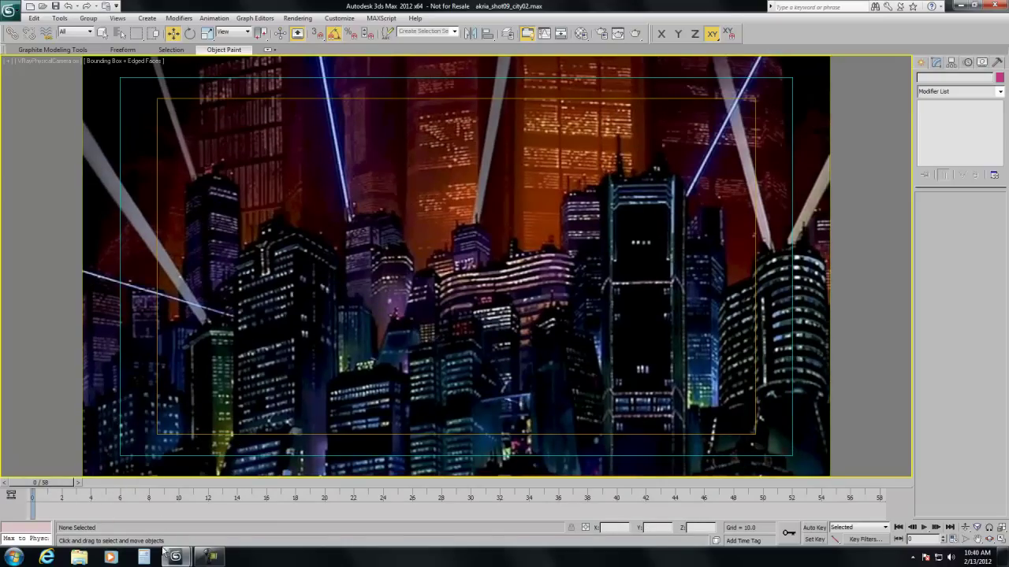
pyautogui.hotkey('shift', 'g')
pyautogui.moveTo(175, 557)
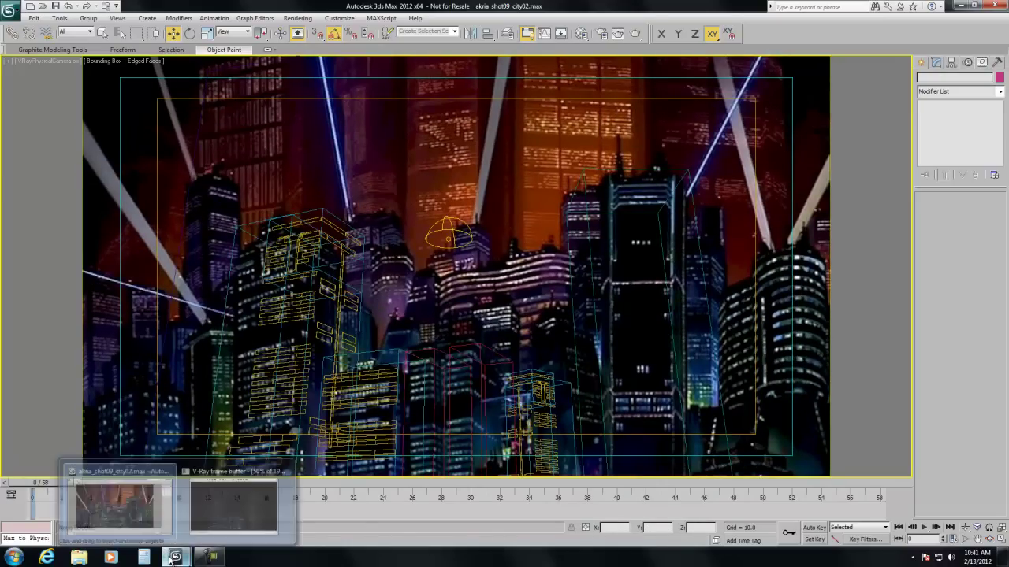
pyautogui.click(209, 519)
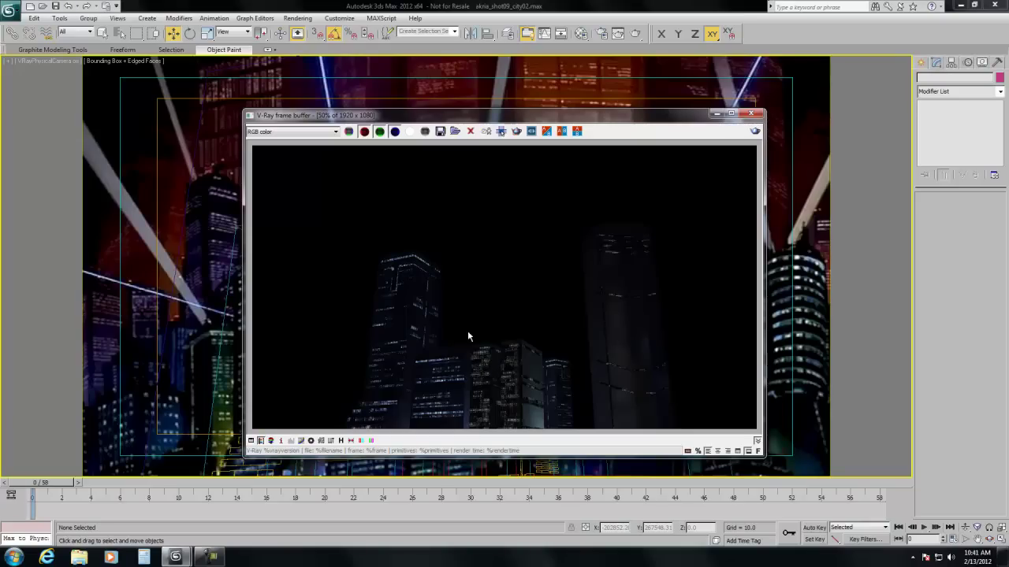
# Step: Hide the render, maximize the Top view, select the VRayLight and orbit around it
pyautogui.click(716, 113)
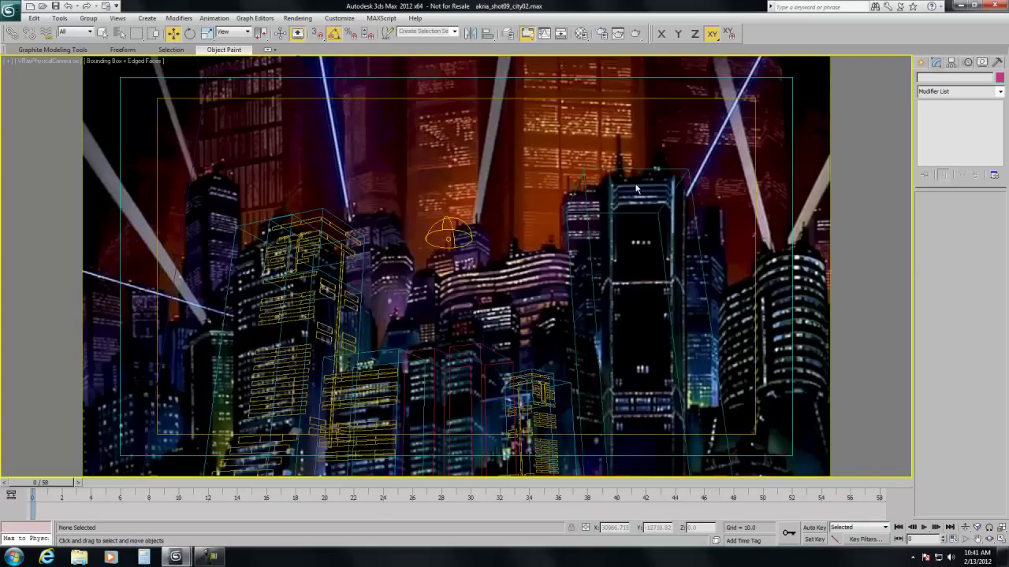
pyautogui.hotkey('alt', 'w')
pyautogui.click(307, 217)
pyautogui.hotkey('alt', 'w')
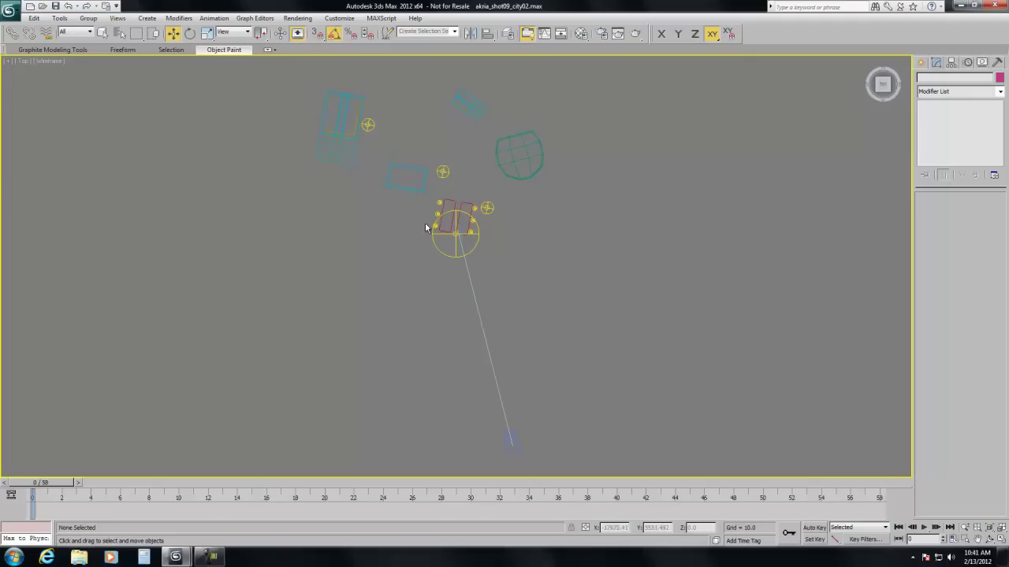
pyautogui.click(443, 172)
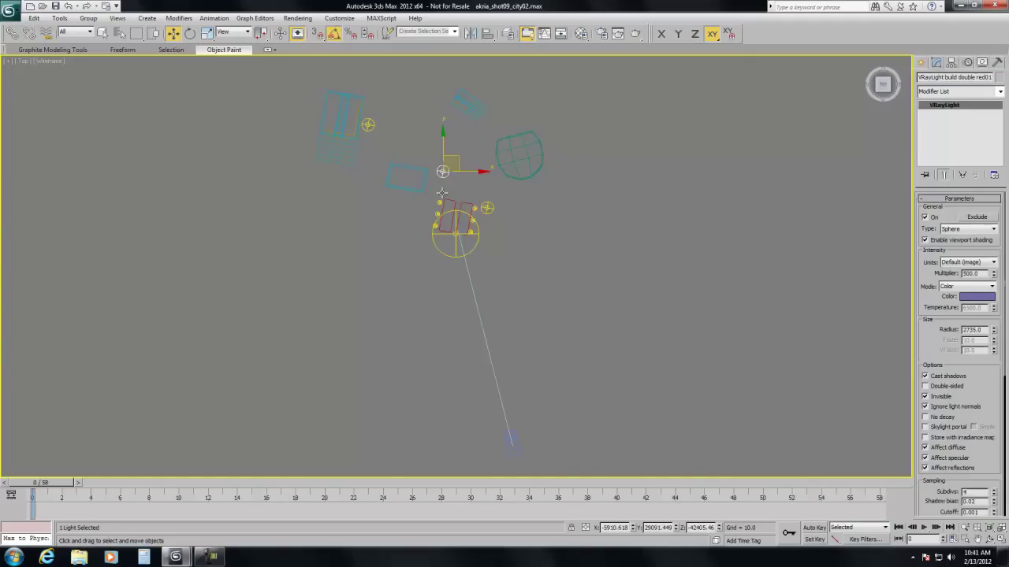
pyautogui.click(989, 539)
pyautogui.moveTo(457, 342); pyautogui.dragTo(468, 323)
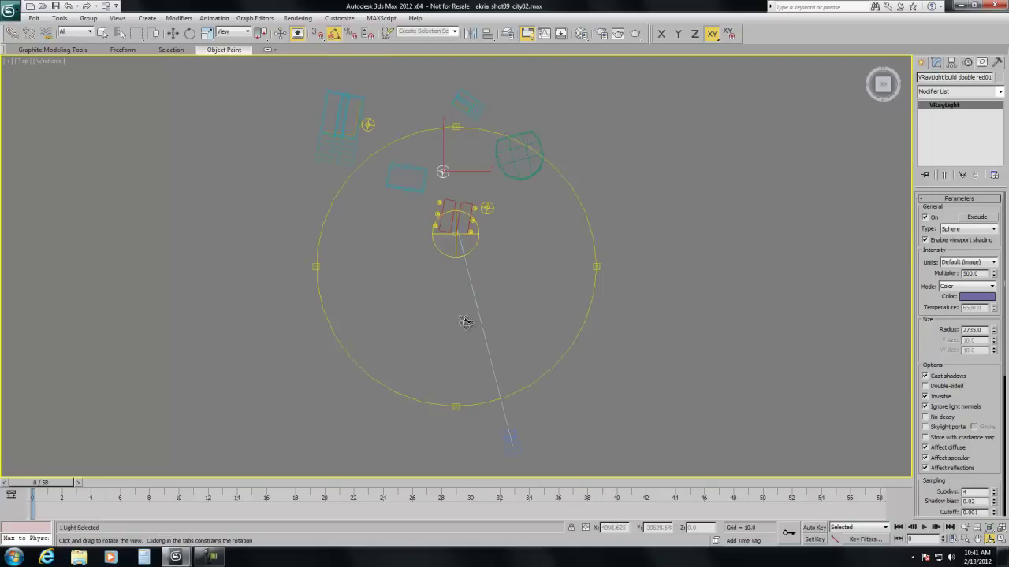
pyautogui.press('w')
pyautogui.hotkey('alt', 'w')
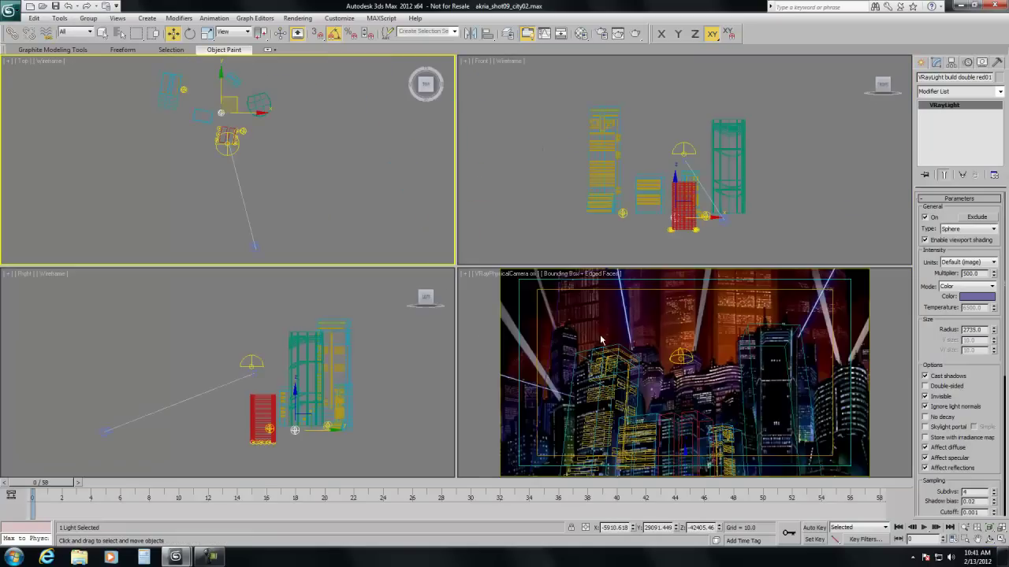
# Step: Check the camera view full-size, then make Top active with the Create panel showing
pyautogui.rightClick(598, 344)
pyautogui.hotkey('alt', 'w')
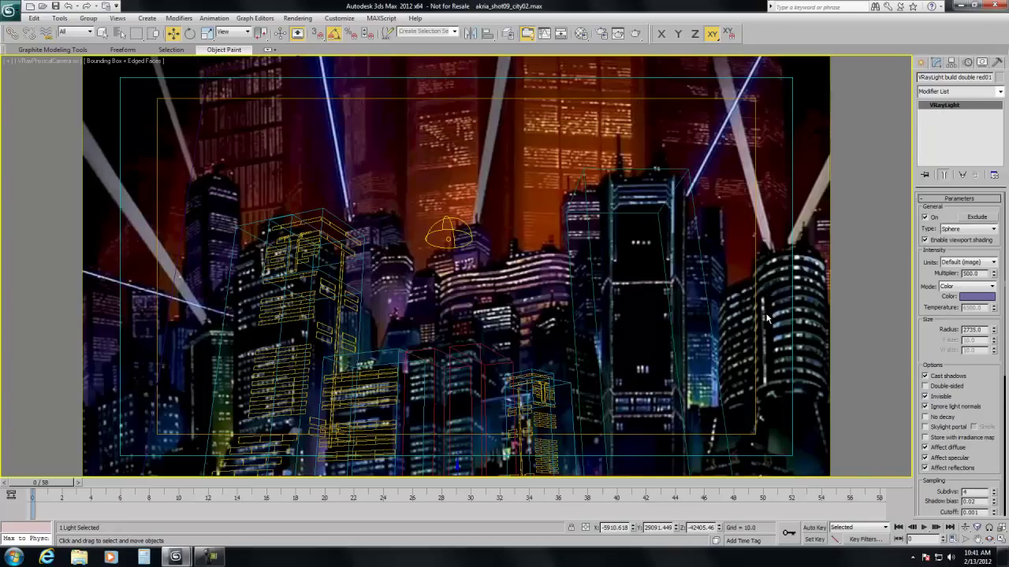
pyautogui.hotkey('alt', 'w')
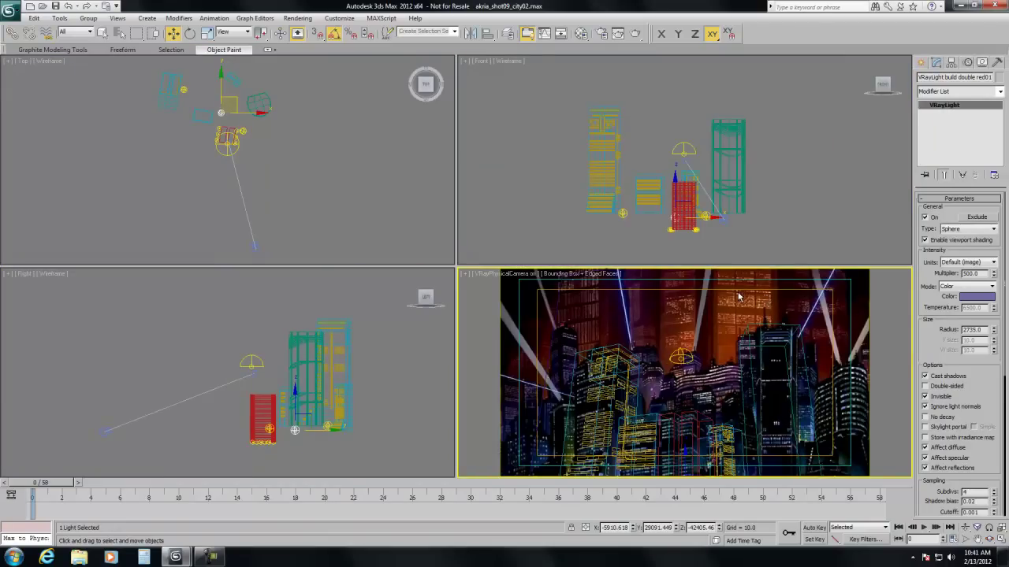
pyautogui.rightClick(290, 178)
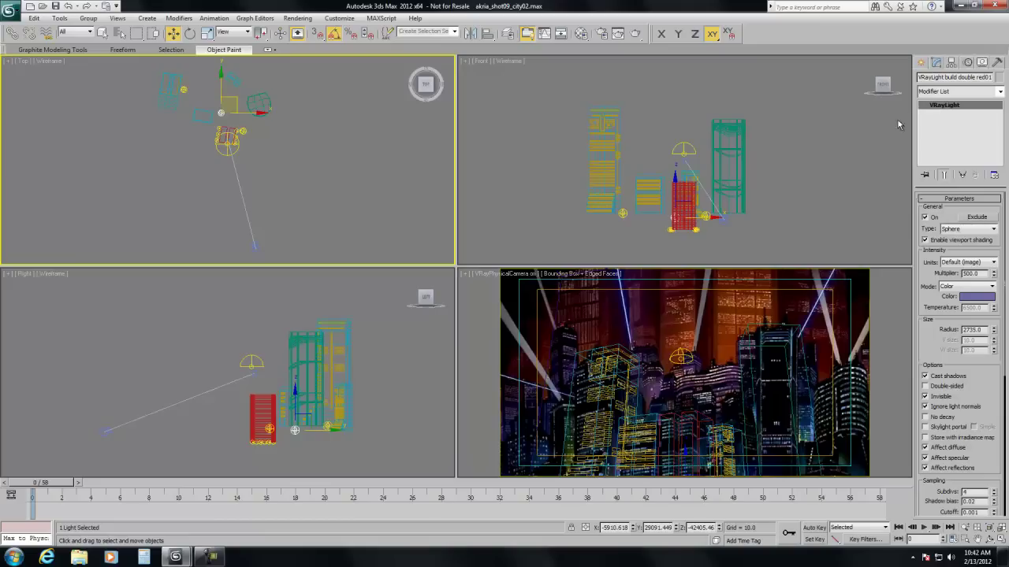
pyautogui.click(921, 63)
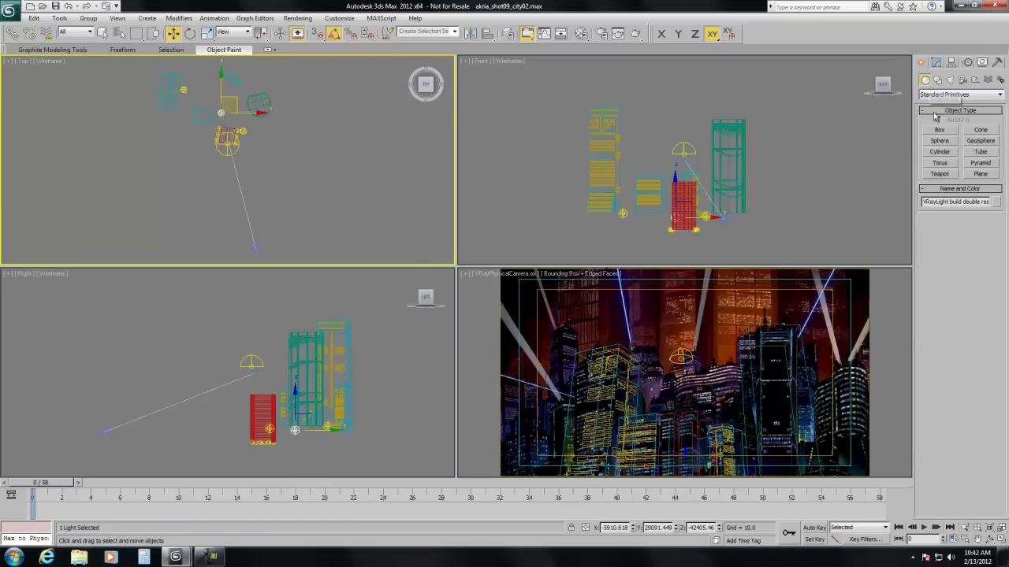
# Step: Draw a hexagonal NGon shape in the Top view among the buildings
pyautogui.click(937, 79)
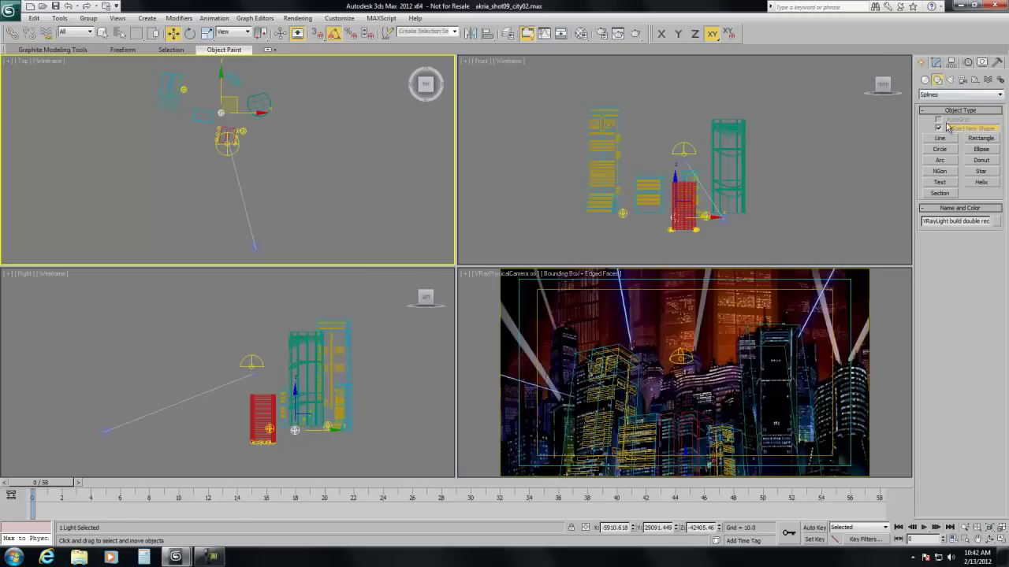
pyautogui.click(939, 171)
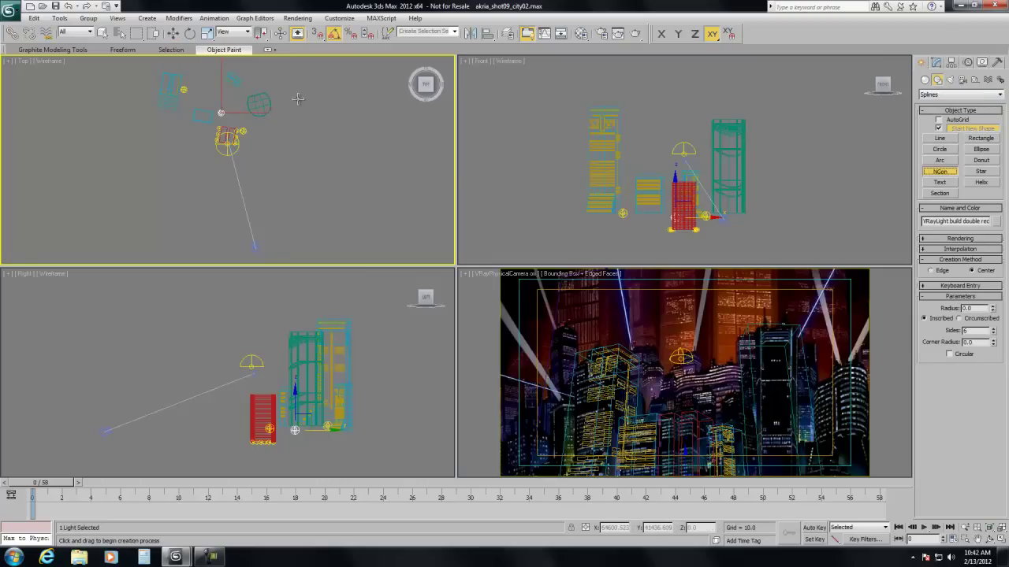
pyautogui.moveTo(300, 96); pyautogui.dragTo(313, 103)
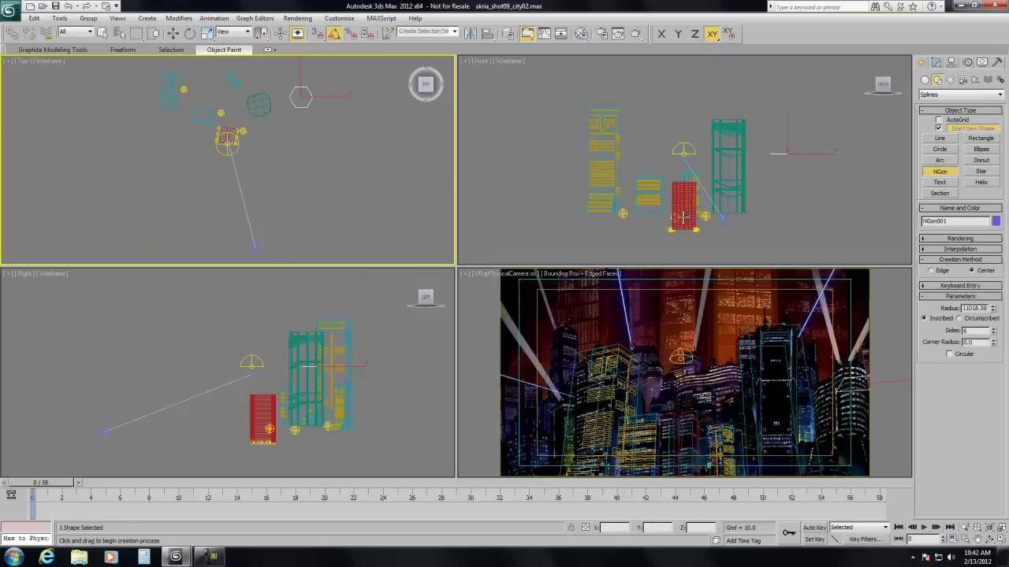
pyautogui.press('w')
pyautogui.rightClick(279, 127)
pyautogui.click(317, 80)
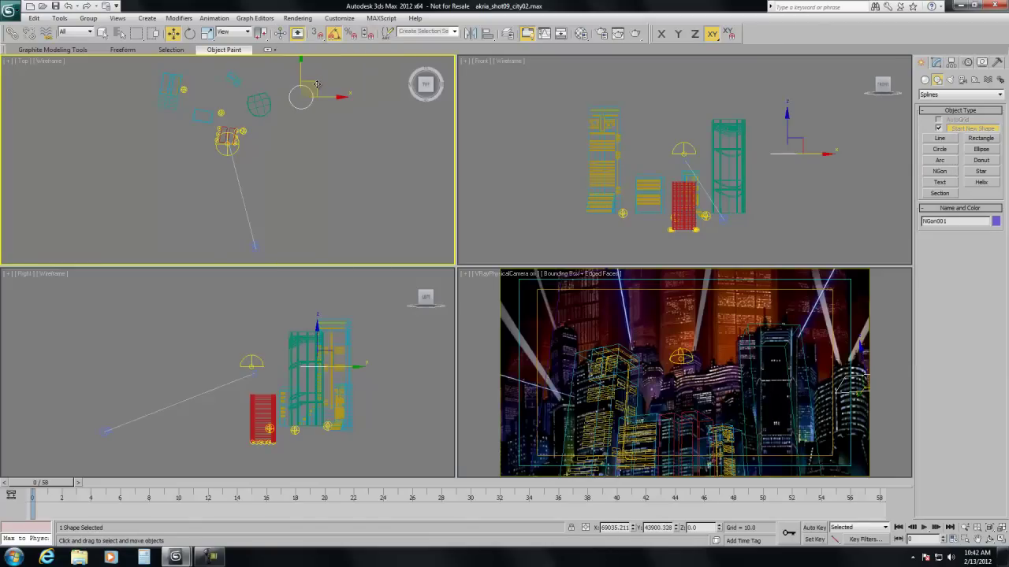
pyautogui.moveTo(316, 83); pyautogui.dragTo(311, 78)
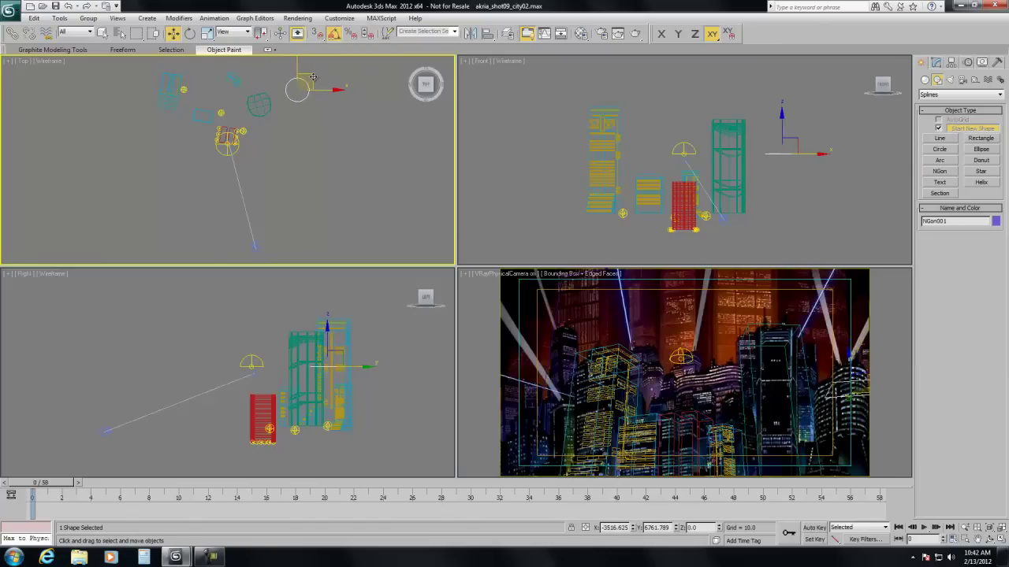
# Step: Raise the NGon to about Z 7552 and set the camera view to Shaded
pyautogui.click(533, 293)
pyautogui.hotkey('alt', 'w')
pyautogui.moveTo(788, 265); pyautogui.dragTo(785, 230)
pyautogui.click(104, 61)
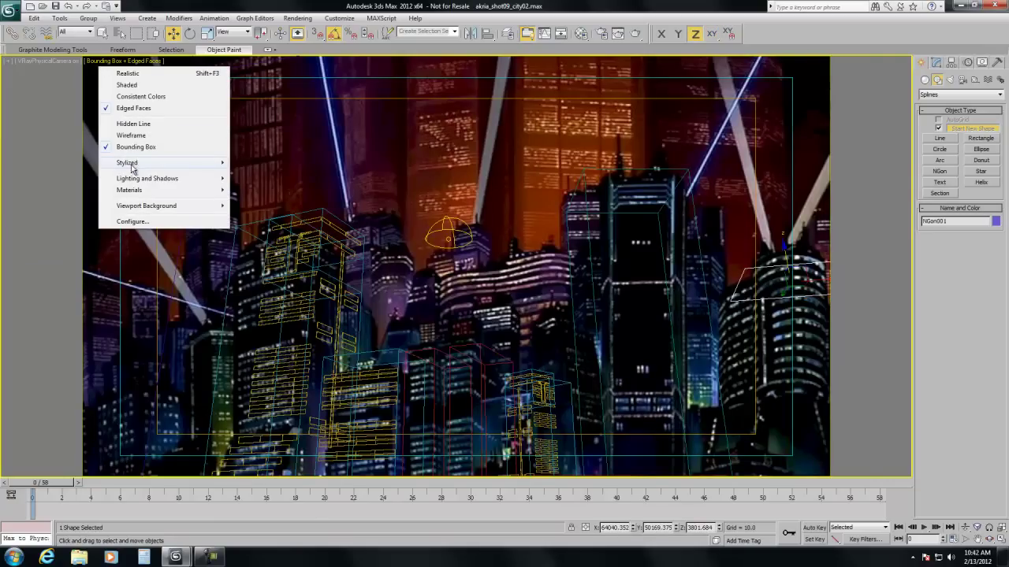
pyautogui.click(130, 85)
pyautogui.moveTo(783, 250); pyautogui.dragTo(784, 235)
# Step: Reduce the NGon radius to 7712.657 and check it in the Top and camera views
pyautogui.click(936, 62)
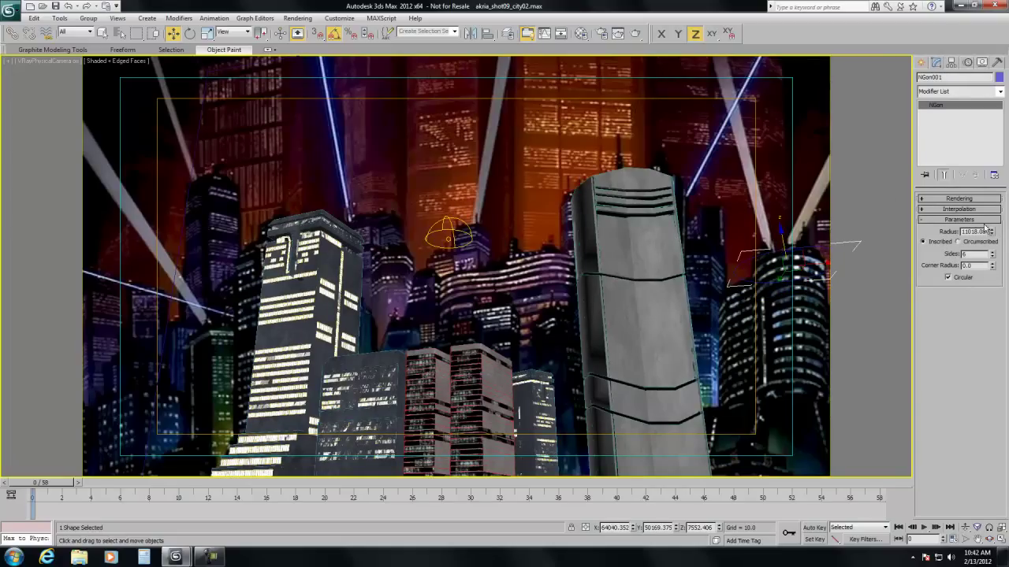
pyautogui.moveTo(993, 238); pyautogui.dragTo(985, 247)
pyautogui.hotkey('alt', 'w')
pyautogui.rightClick(272, 169)
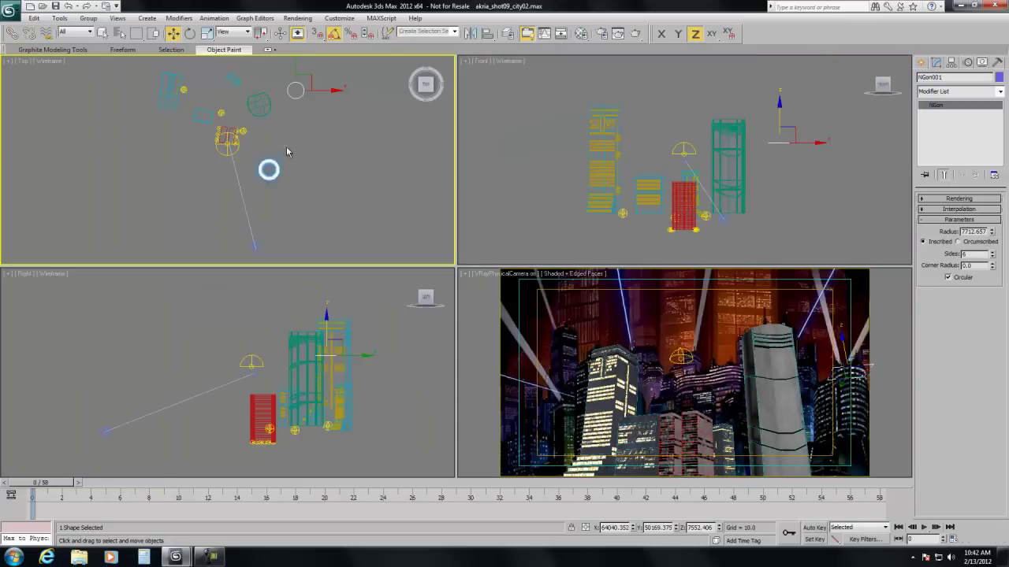
pyautogui.rightClick(708, 309)
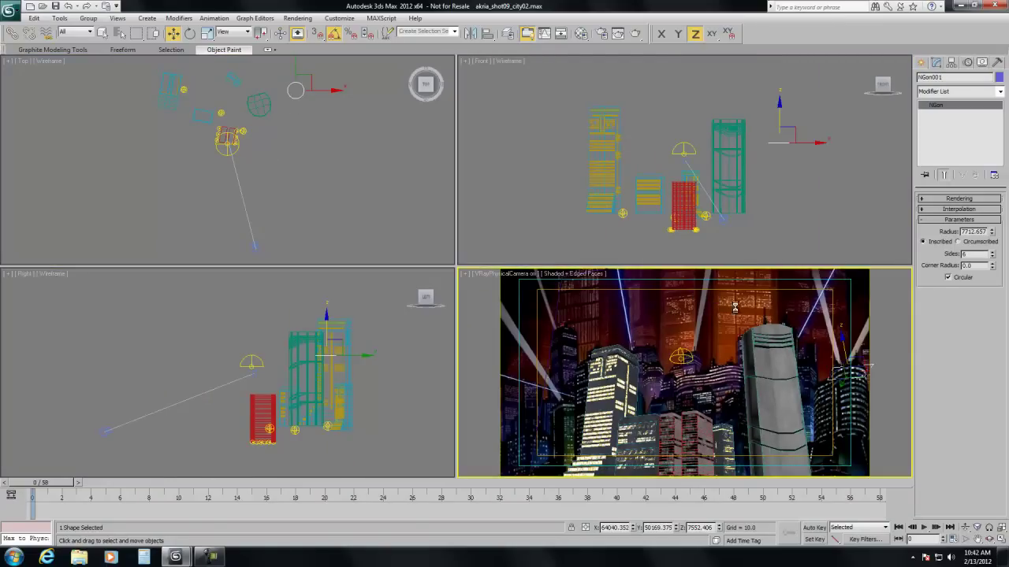
pyautogui.hotkey('alt', 'w')
pyautogui.hotkey('alt', 'w')
pyautogui.rightClick(355, 168)
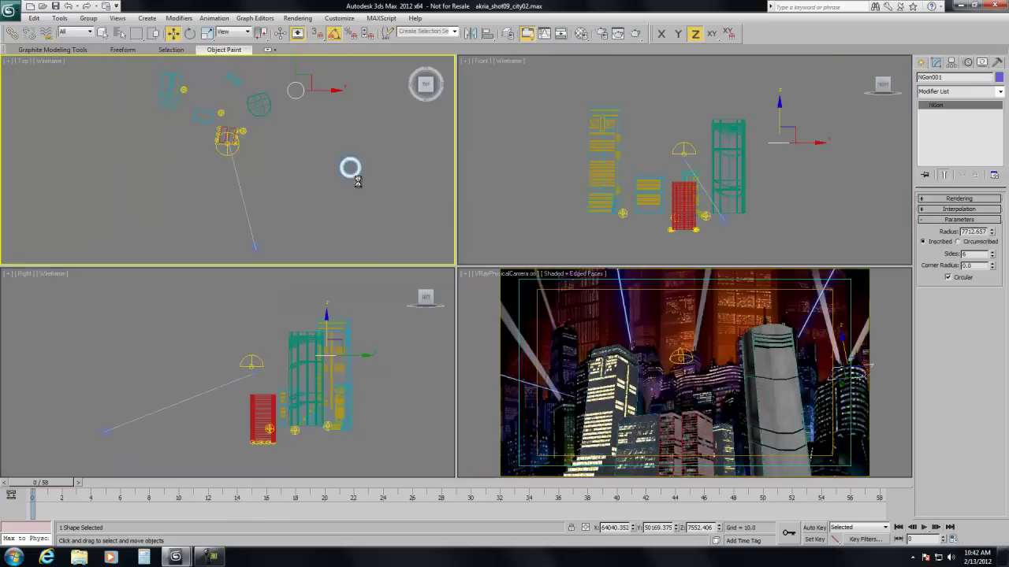
pyautogui.hotkey('alt', 'w')
pyautogui.hotkey('alt', 'w')
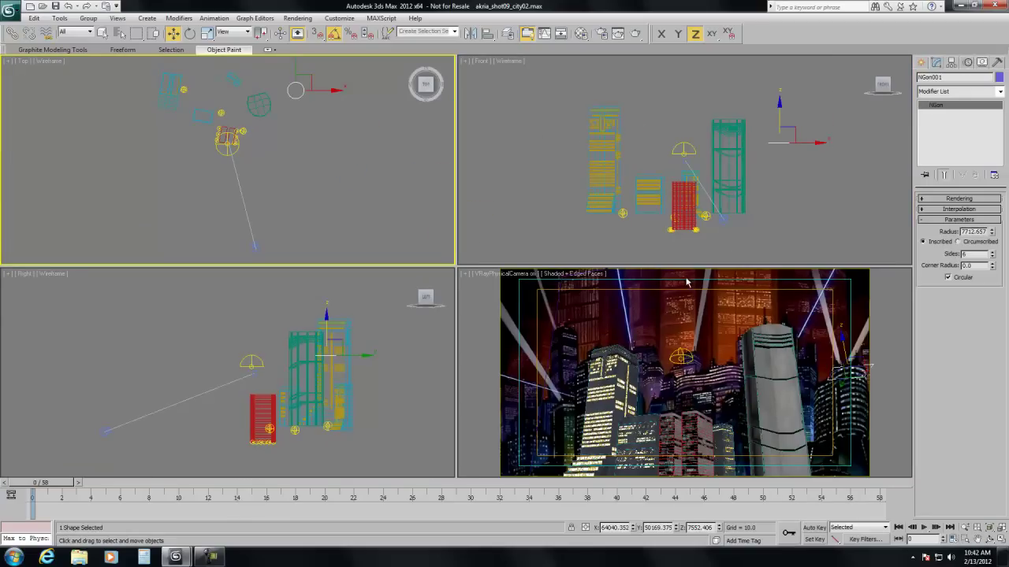
pyautogui.rightClick(673, 307)
pyautogui.hotkey('alt', 'w')
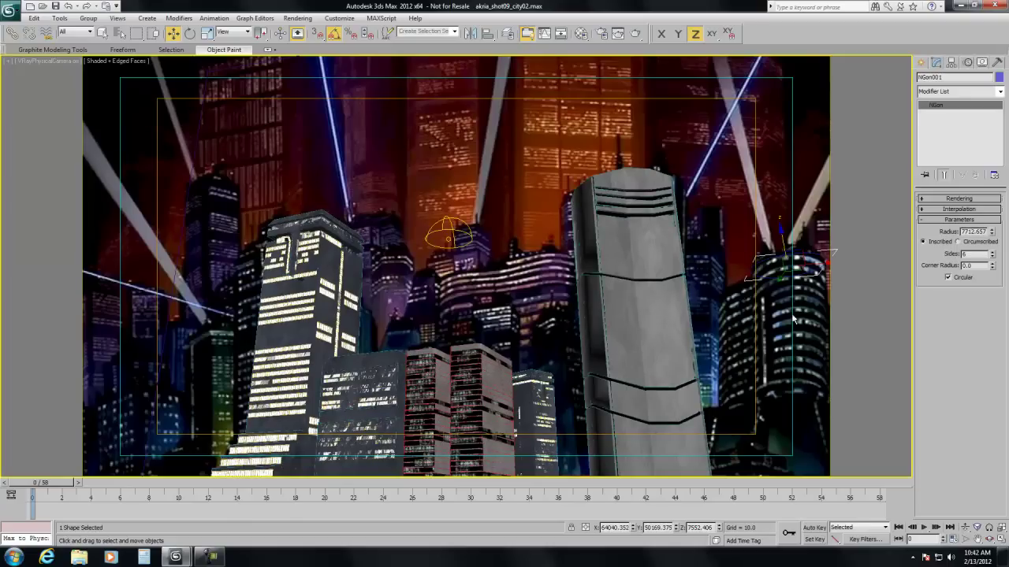
# Step: Stretch the NGon about 128% along Y and give it 12 sides
pyautogui.hotkey('alt', 'w')
pyautogui.rightClick(368, 150)
pyautogui.hotkey('alt', 'w')
pyautogui.rightClick(383, 200)
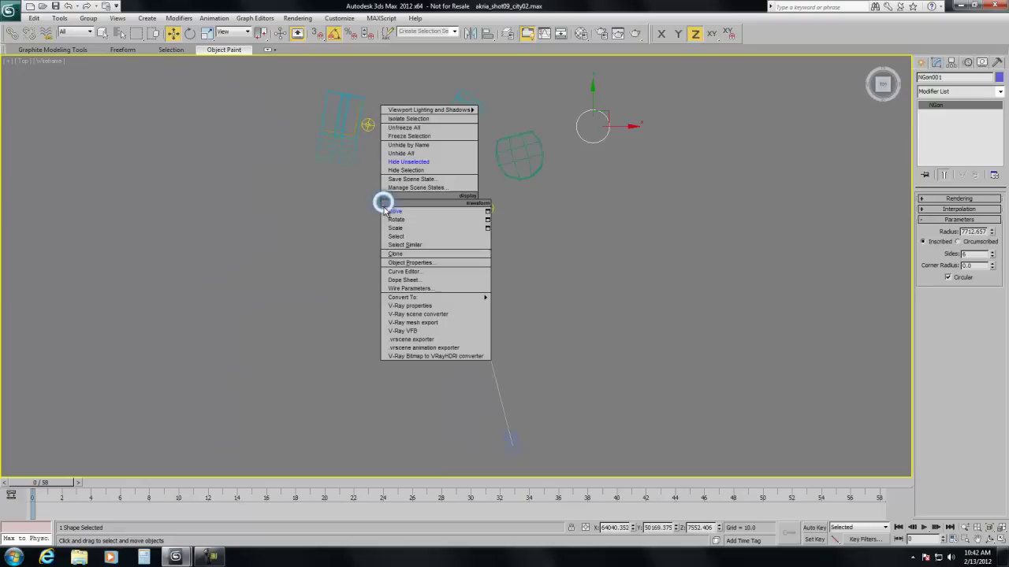
pyautogui.click(388, 228)
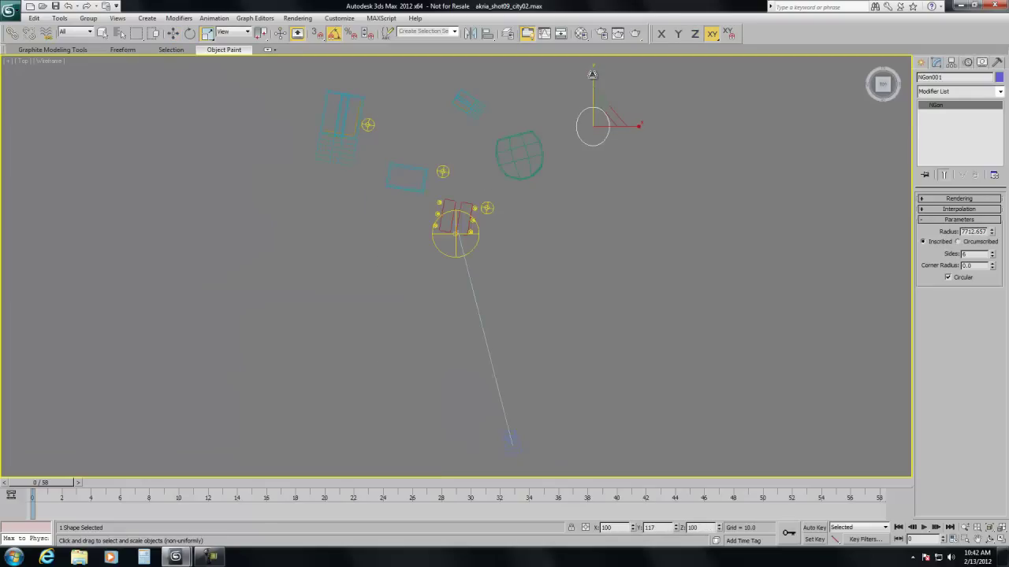
pyautogui.doubleClick(967, 254)
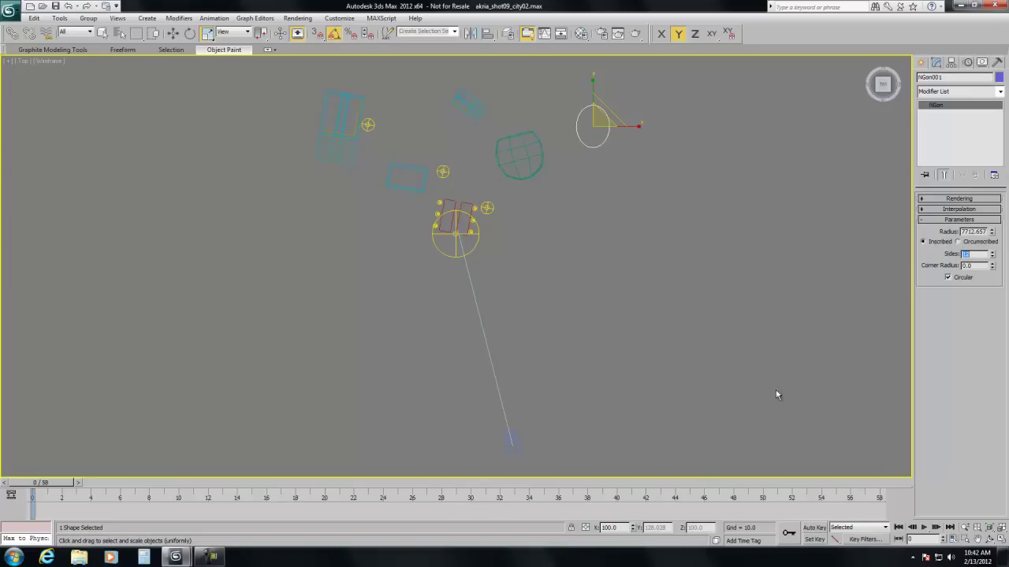
# Step: Return to the Move tool, review the camera view, and open the Modifier List
pyautogui.rightClick(512, 316)
pyautogui.click(521, 325)
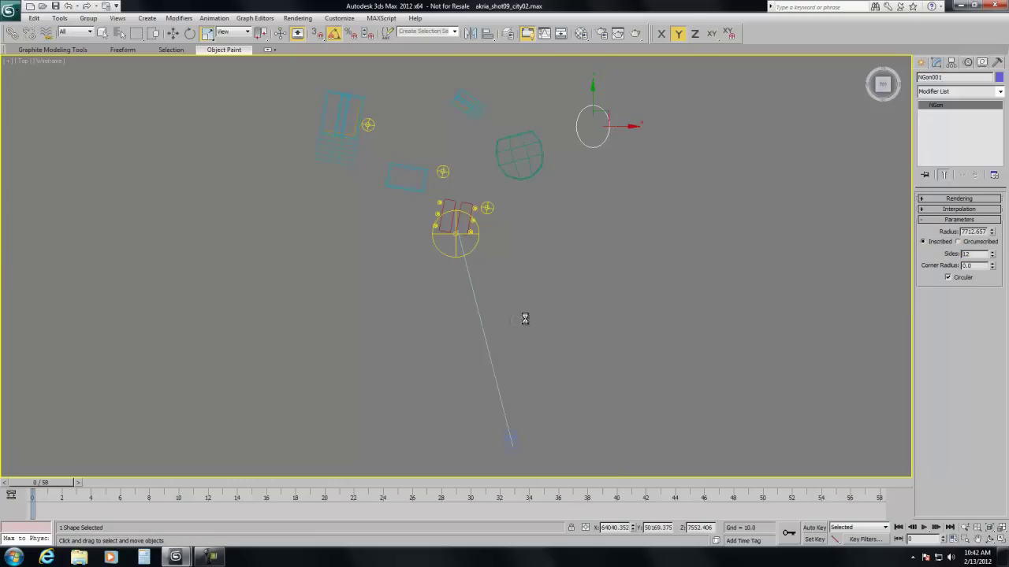
pyautogui.hotkey('alt', 'w')
pyautogui.rightClick(597, 323)
pyautogui.hotkey('alt', 'w')
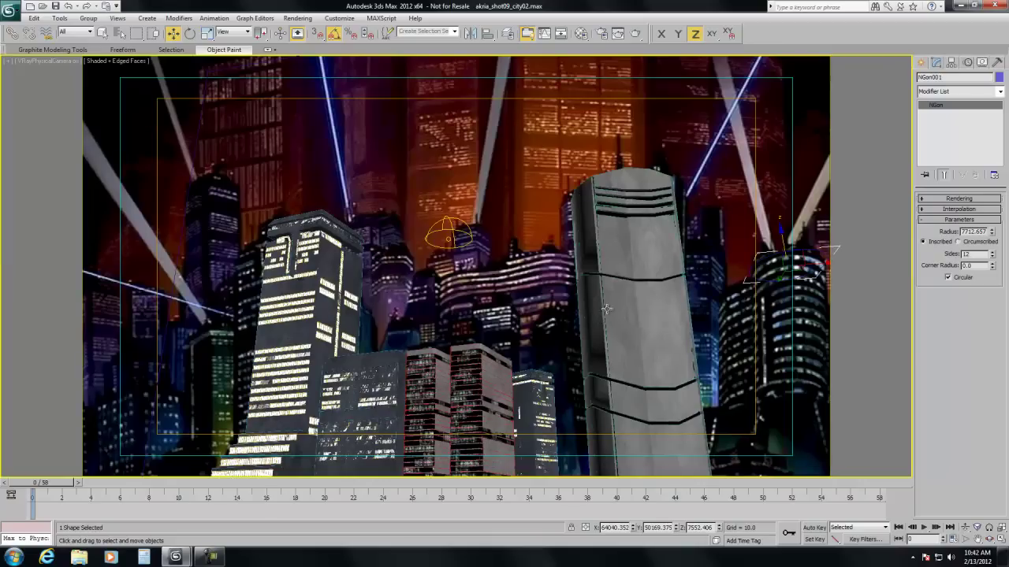
pyautogui.hotkey('alt', 'w')
pyautogui.click(945, 91)
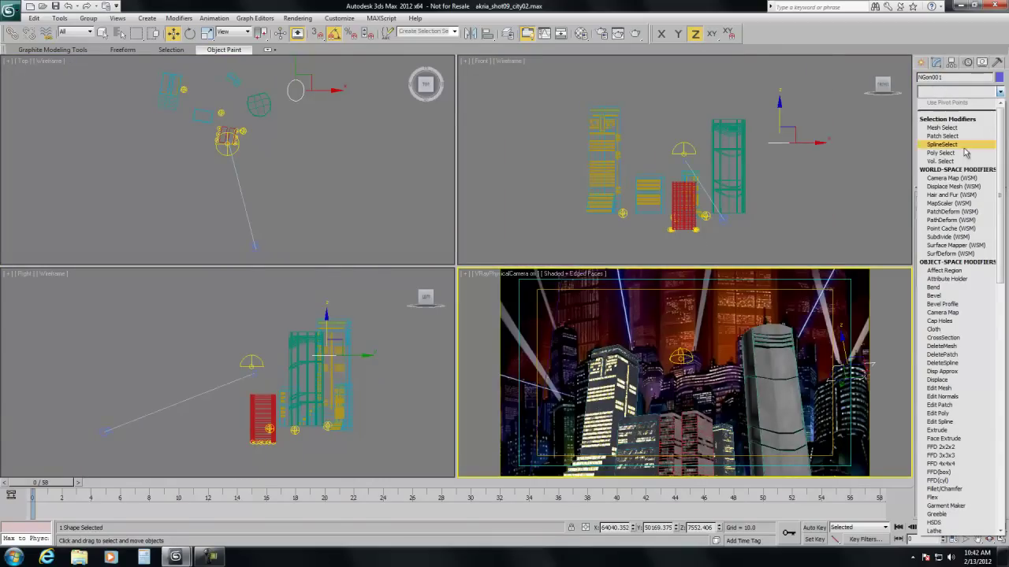
# Step: Add an Extrude modifier to the oval and set an initial height of 50000
pyautogui.click(936, 429)
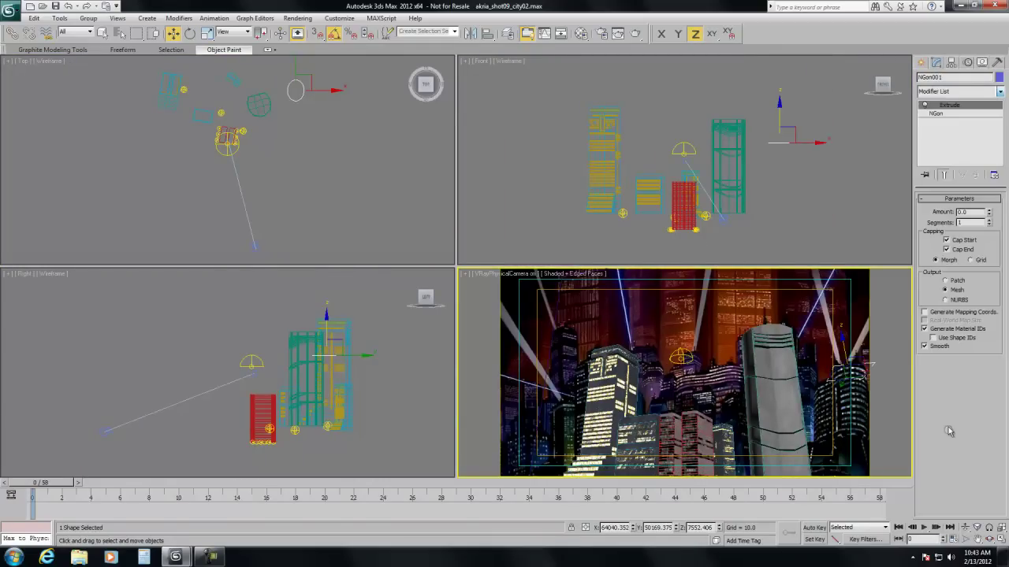
pyautogui.moveTo(990, 212); pyautogui.dragTo(966, 132)
pyautogui.doubleClick(969, 213)
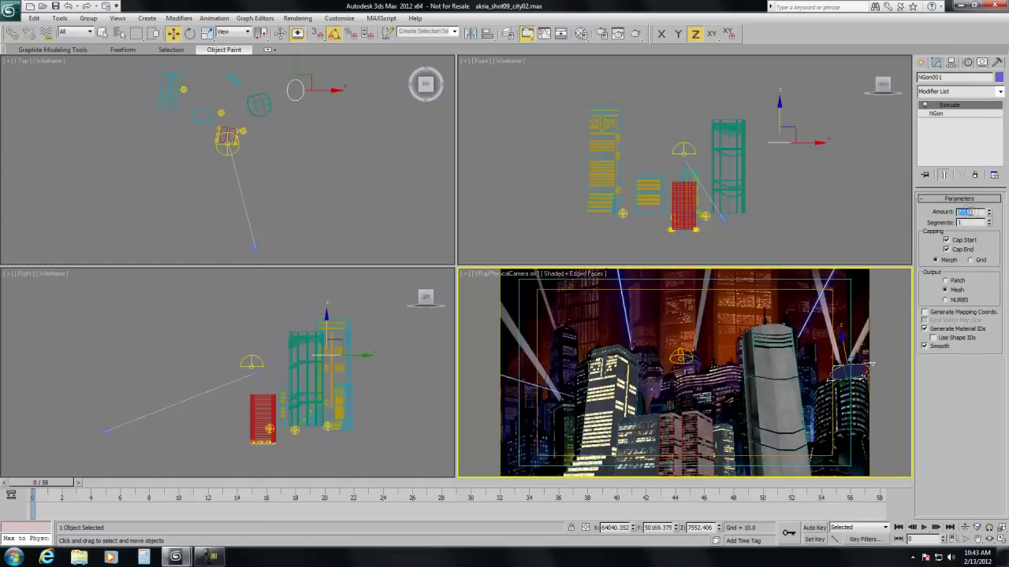
pyautogui.write('5000')
pyautogui.press('Return')
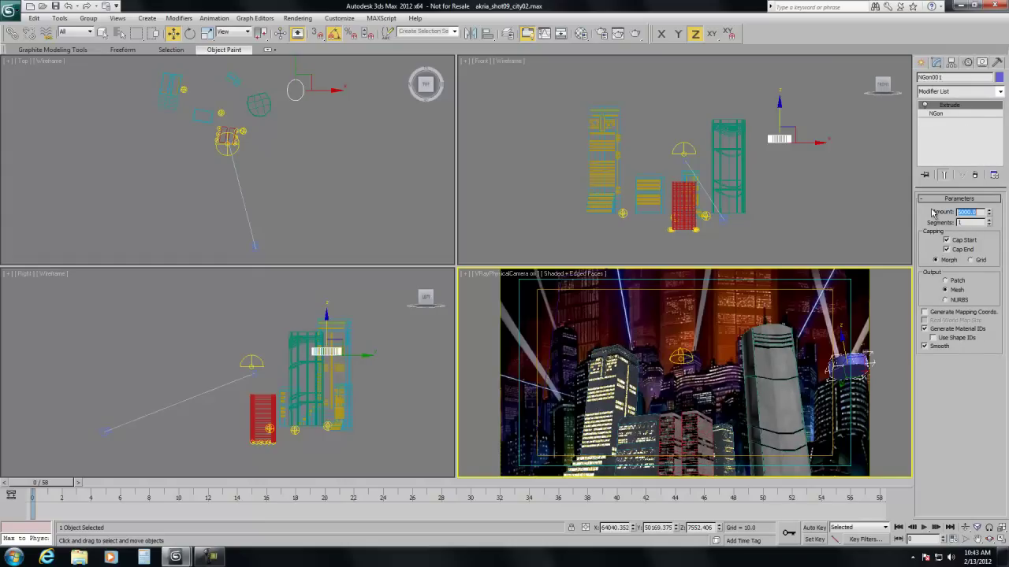
pyautogui.moveTo(780, 118); pyautogui.dragTo(793, 190)
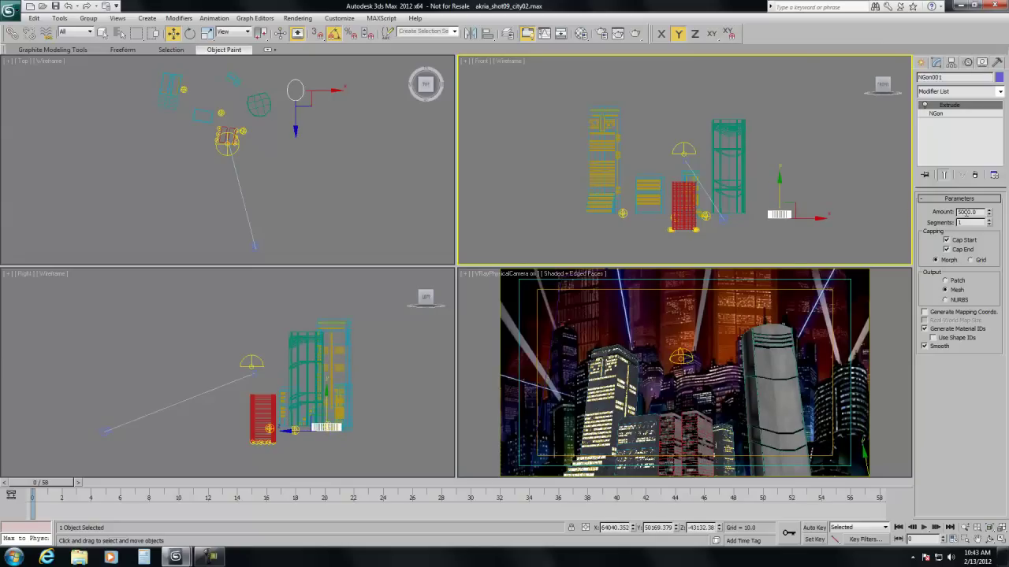
pyautogui.write('0')
pyautogui.press('Return')
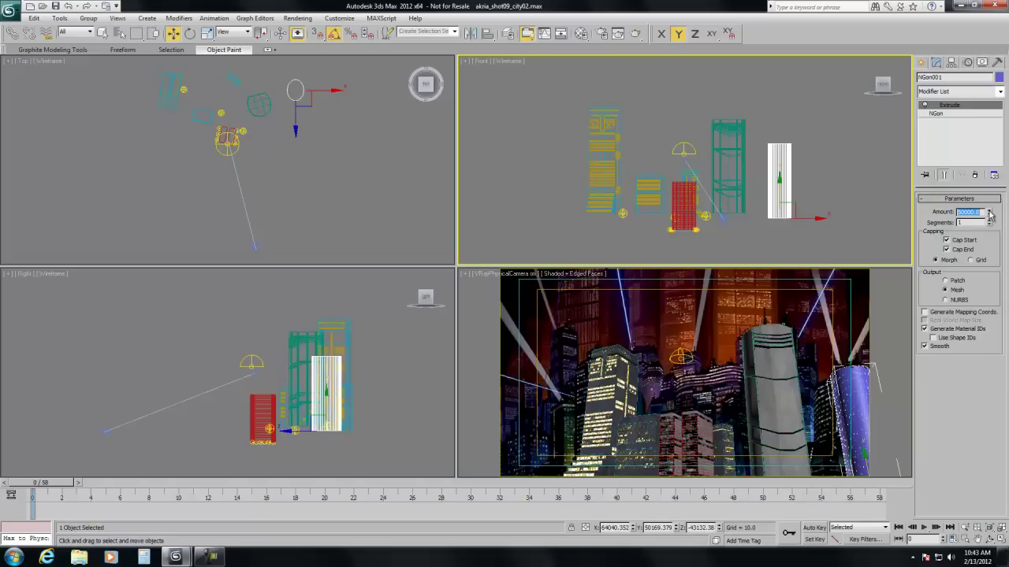
# Step: Set the extrusion Amount to 55000 with 20 segments
pyautogui.moveTo(990, 215); pyautogui.dragTo(904, 127)
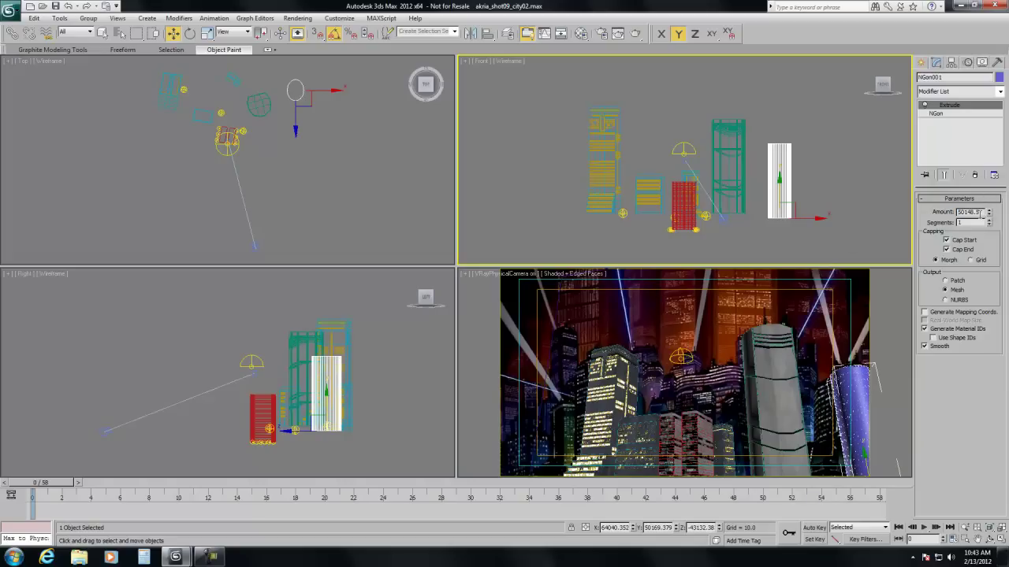
pyautogui.doubleClick(980, 213)
pyautogui.write('51000')
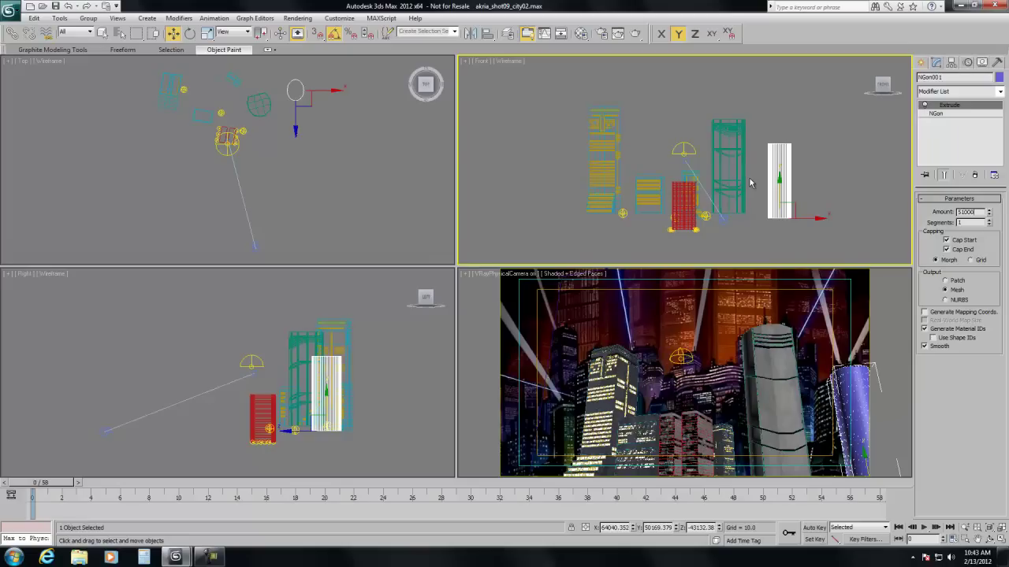
pyautogui.press('Return')
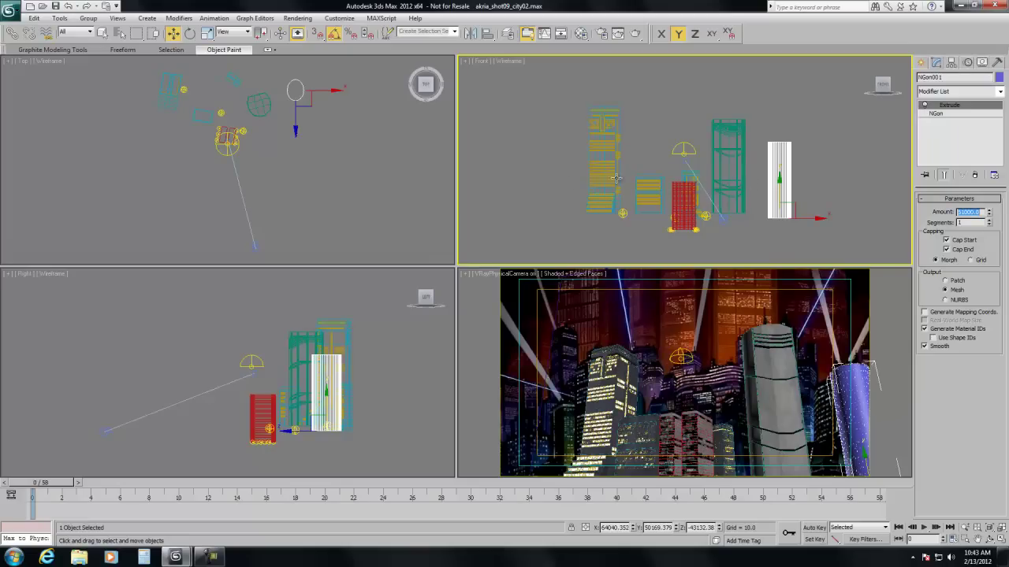
pyautogui.click(962, 212)
pyautogui.write('55000')
pyautogui.press('Return')
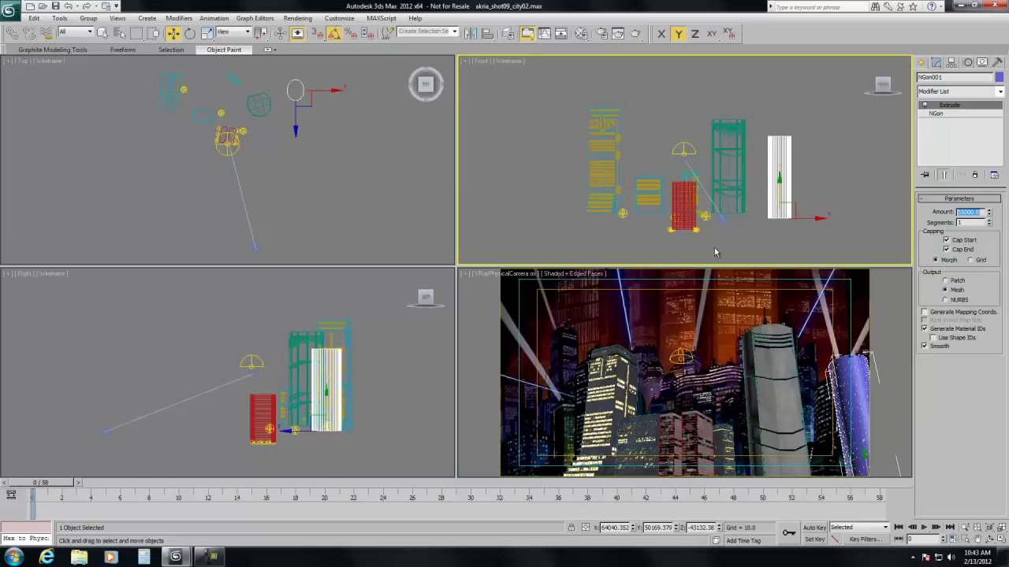
# Step: Move the tower in the Top view to the right of the other buildings
pyautogui.rightClick(556, 342)
pyautogui.hotkey('alt', 'w')
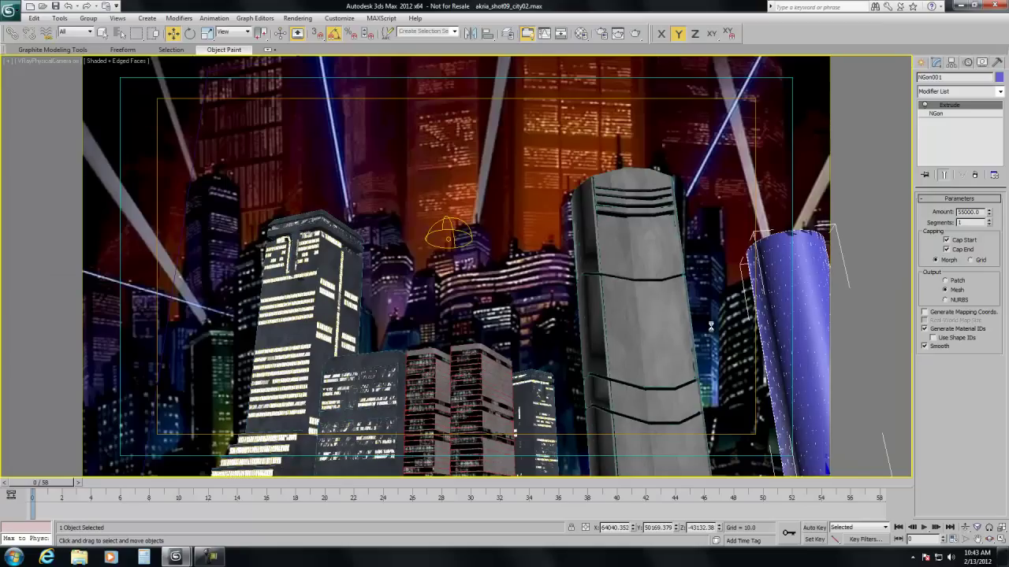
pyautogui.hotkey('alt', 'w')
pyautogui.rightClick(679, 188)
pyautogui.rightClick(298, 138)
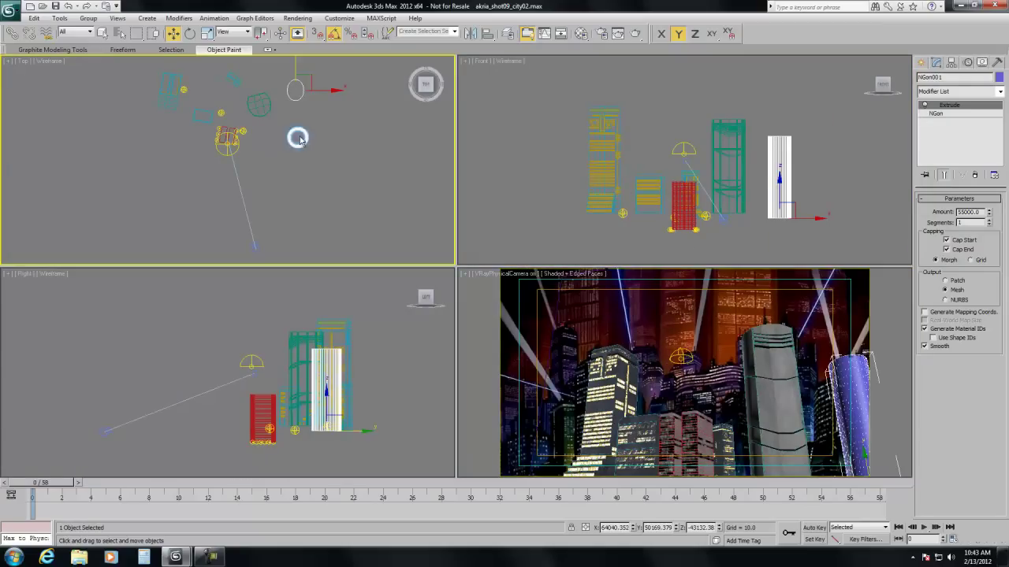
pyautogui.moveTo(323, 91); pyautogui.dragTo(357, 91)
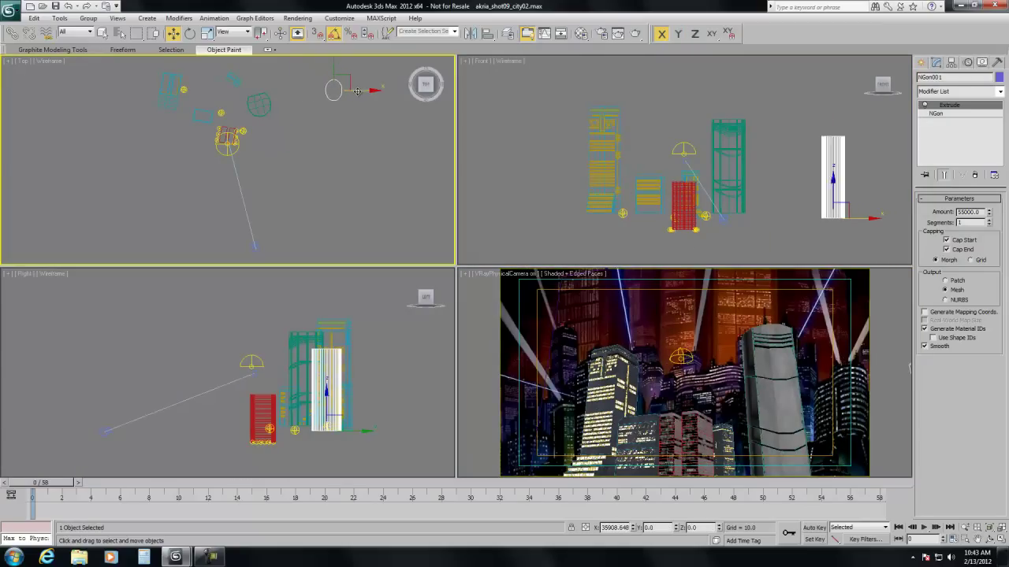
pyautogui.rightClick(628, 318)
pyautogui.hotkey('alt', 'w')
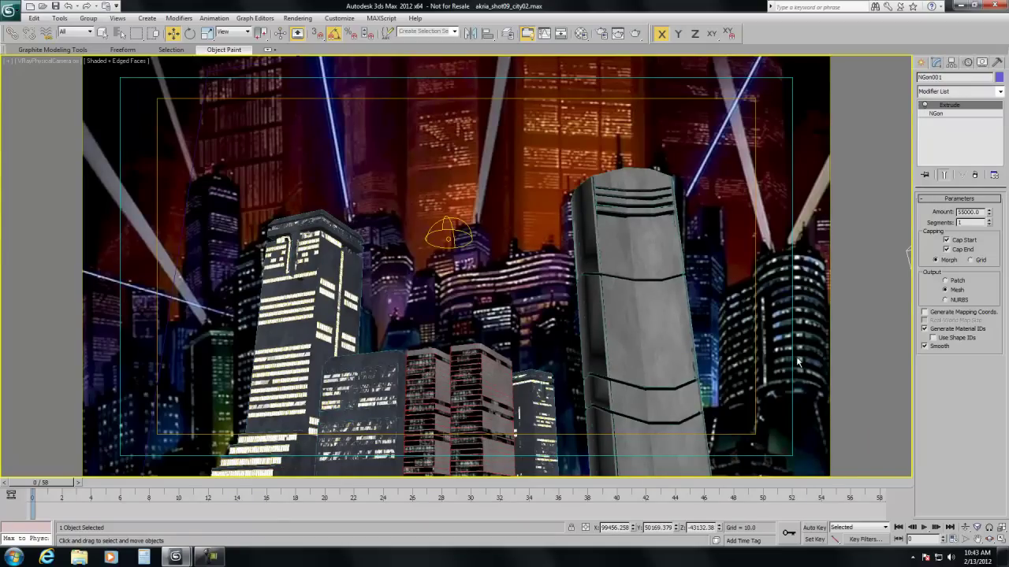
# Step: Shift the tower slightly left so it sits at the skyline's right edge
pyautogui.hotkey('alt', 'w')
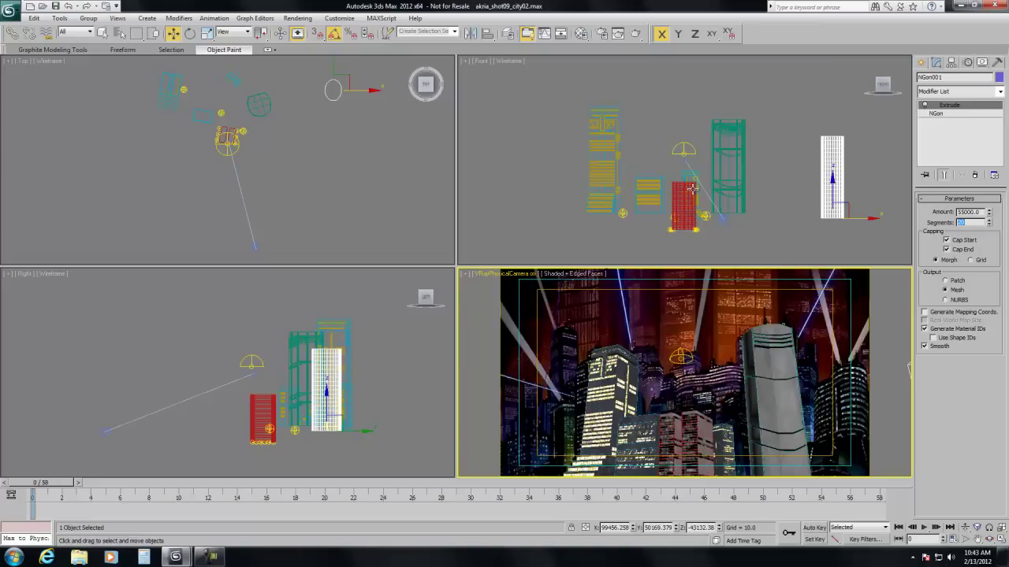
pyautogui.rightClick(748, 227)
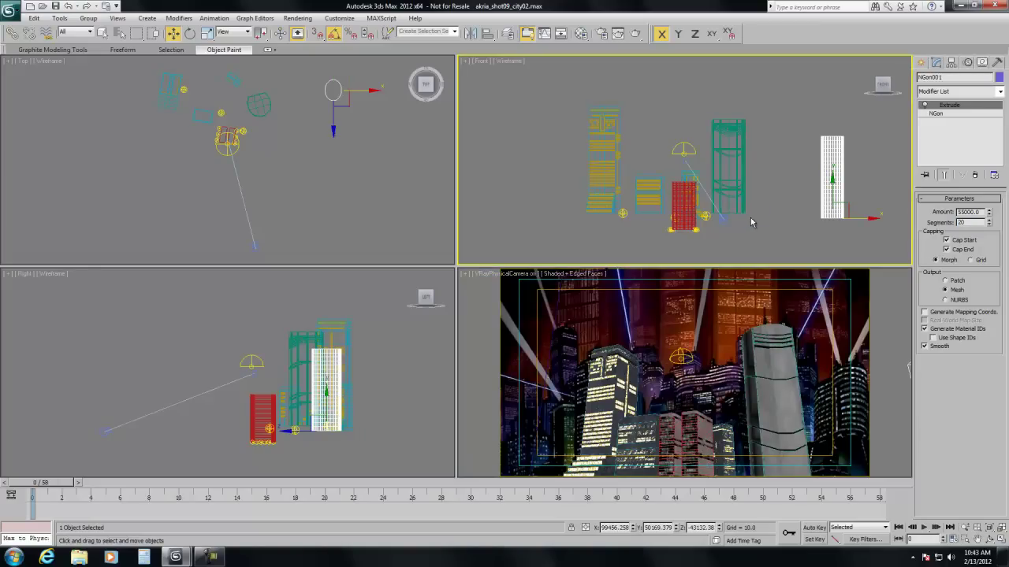
pyautogui.rightClick(750, 227)
pyautogui.click(356, 86)
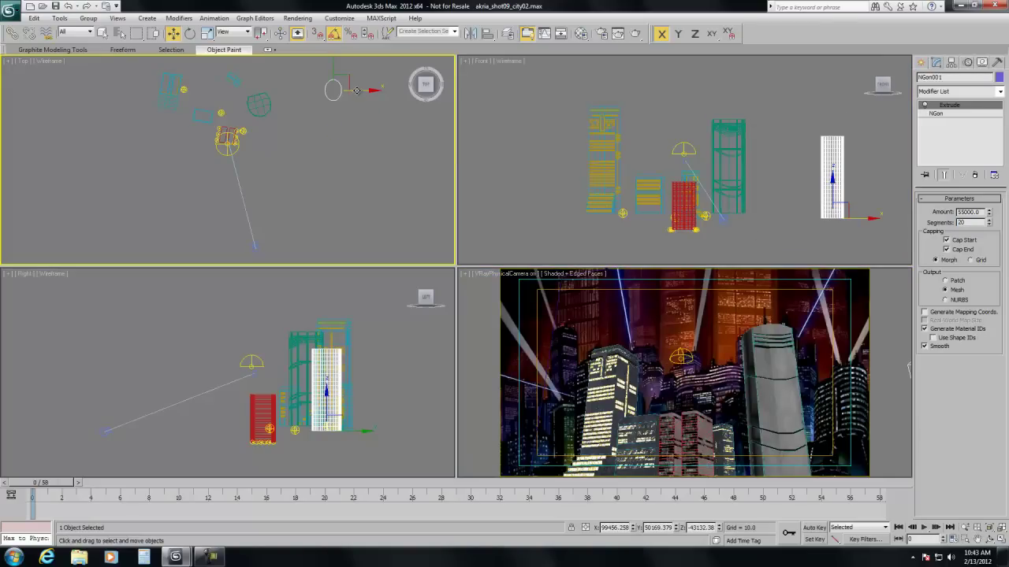
pyautogui.moveTo(357, 91); pyautogui.dragTo(313, 95)
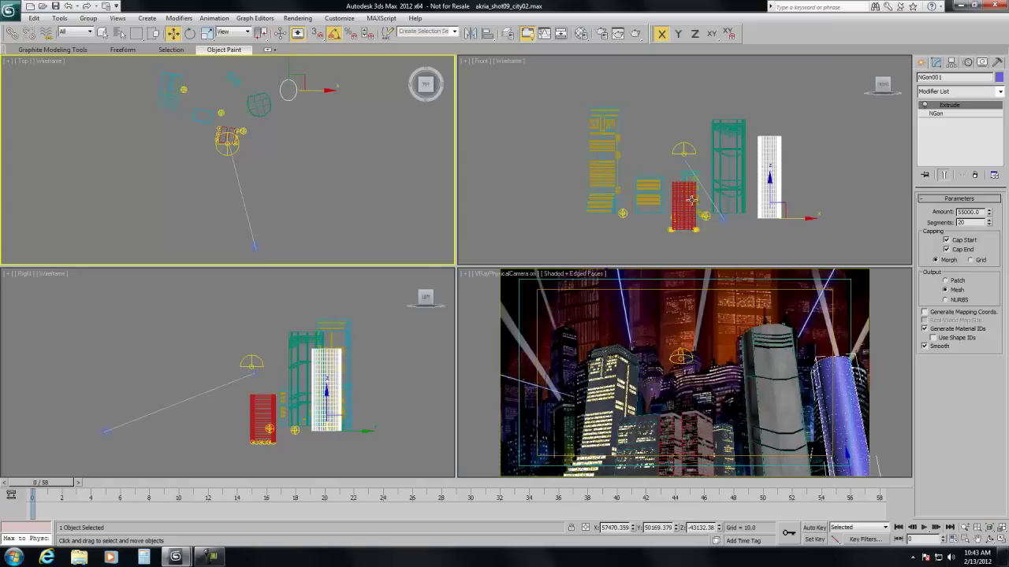
pyautogui.rightClick(718, 242)
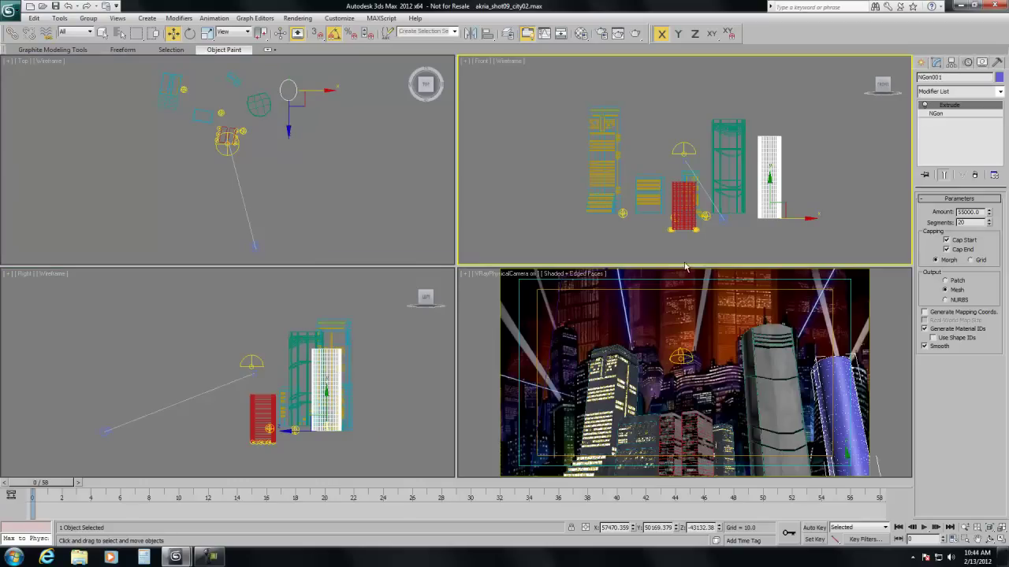
# Step: Add Edit Poly to the tower, select all its polygons, and assign material ID 1
pyautogui.hotkey('alt', 'w')
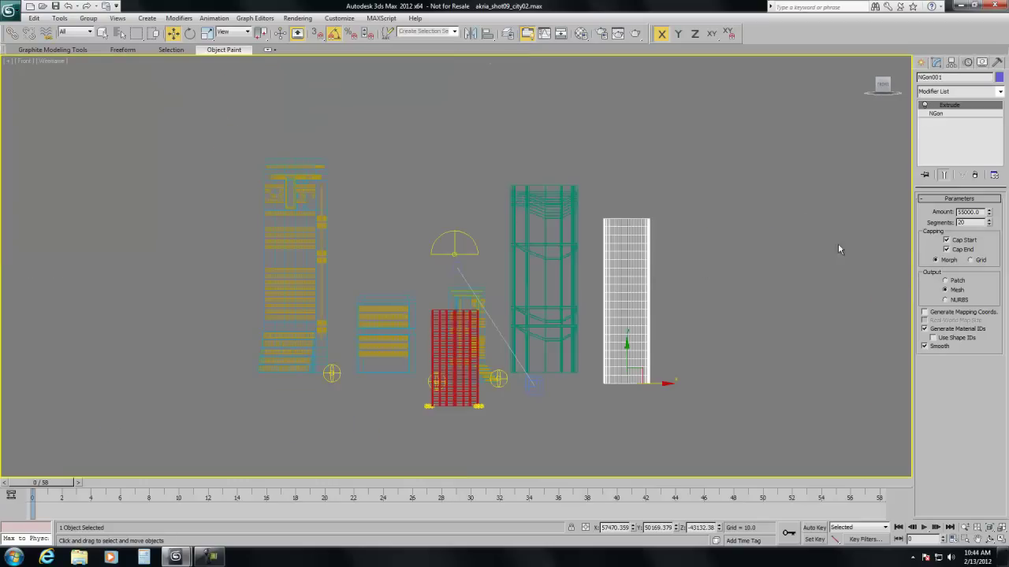
pyautogui.click(960, 91)
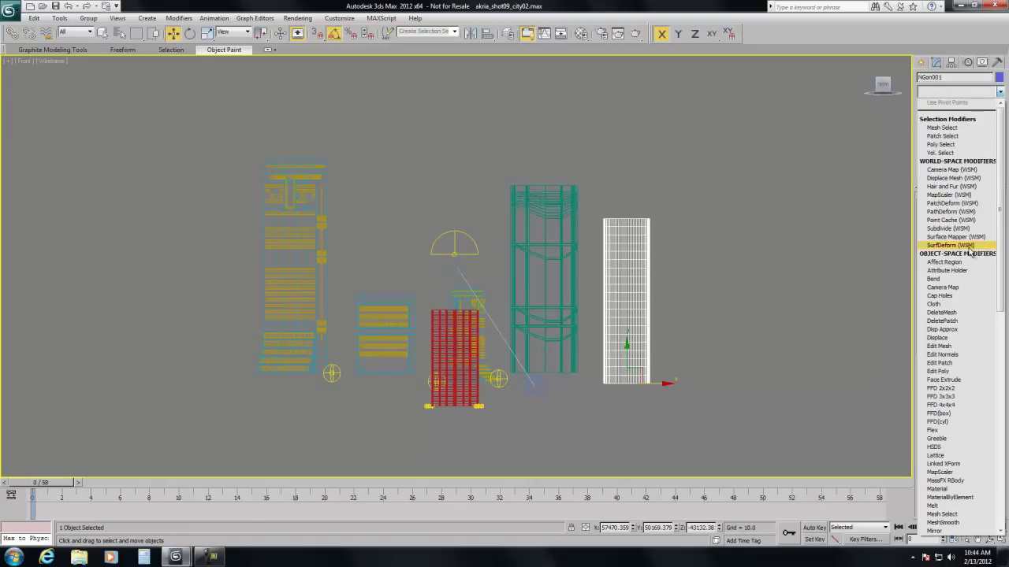
pyautogui.click(939, 371)
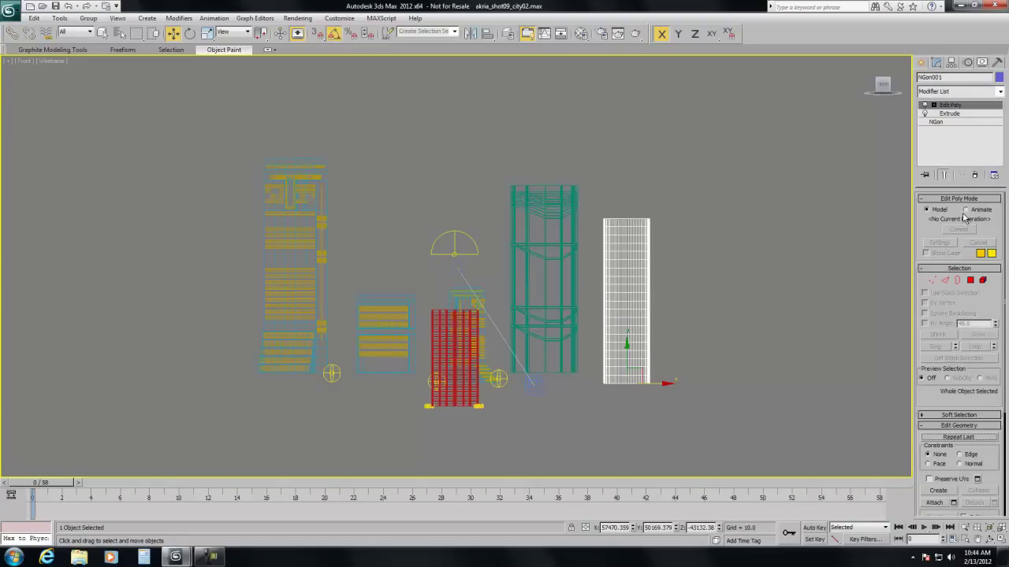
pyautogui.click(970, 221)
pyautogui.moveTo(745, 175); pyautogui.dragTo(582, 426)
pyautogui.click(958, 209)
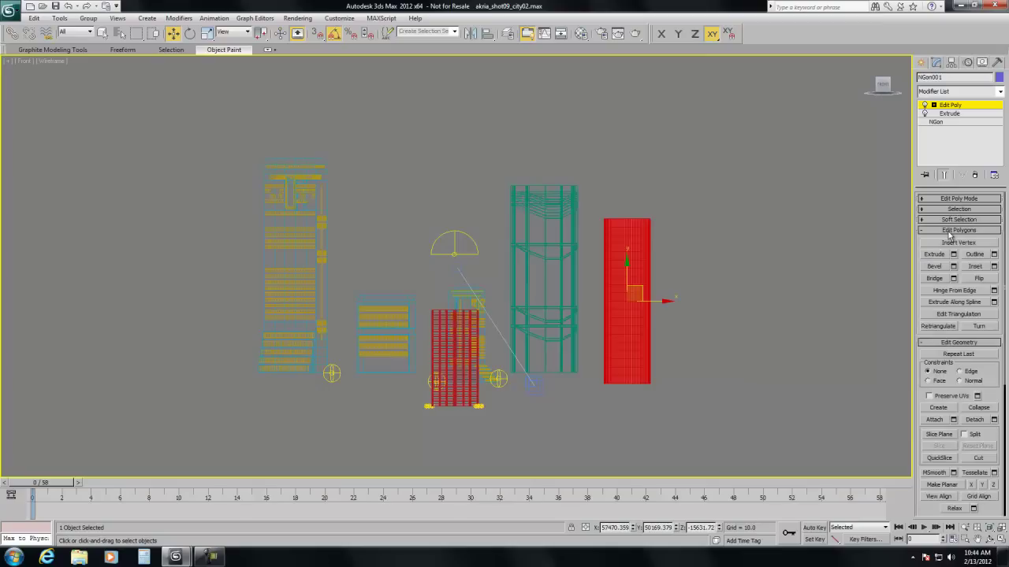
pyautogui.click(956, 229)
pyautogui.click(956, 240)
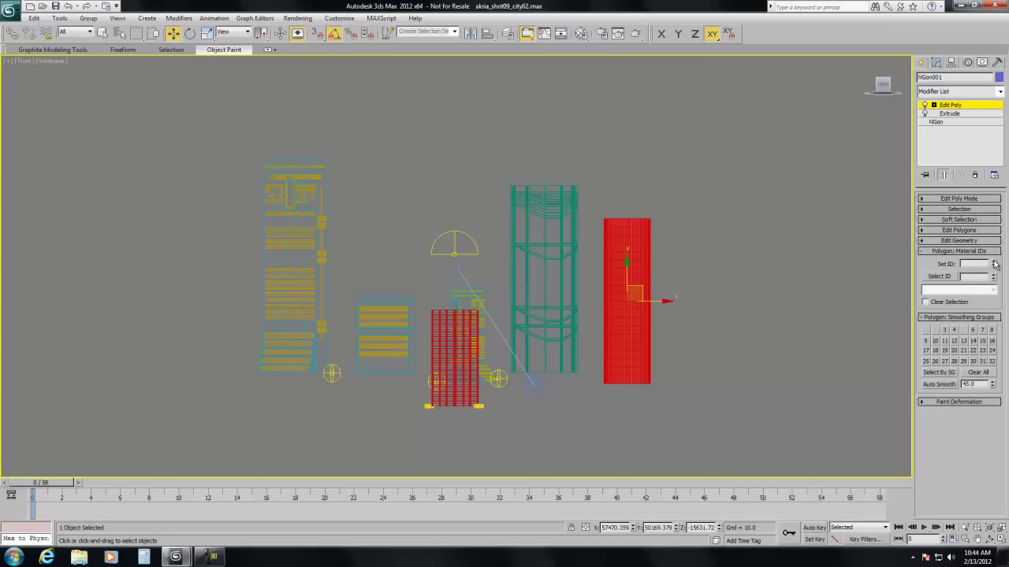
pyautogui.click(994, 263)
# Step: Zoom in on the tower, reselect its polygons, orbit to inspect, then clear the selection
pyautogui.click(965, 539)
pyautogui.moveTo(555, 178); pyautogui.dragTo(718, 425)
pyautogui.rightClick(680, 331)
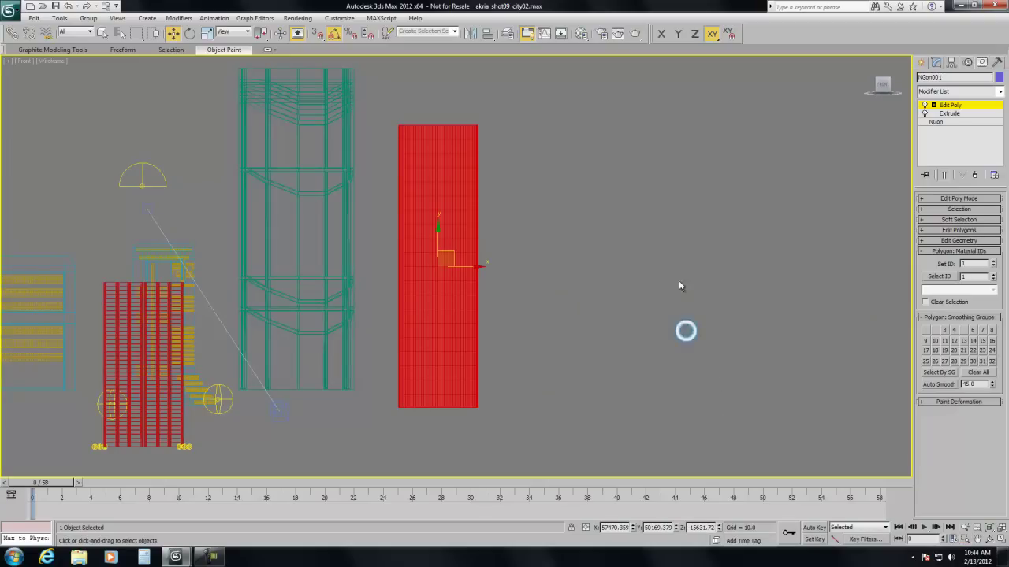
pyautogui.click(959, 209)
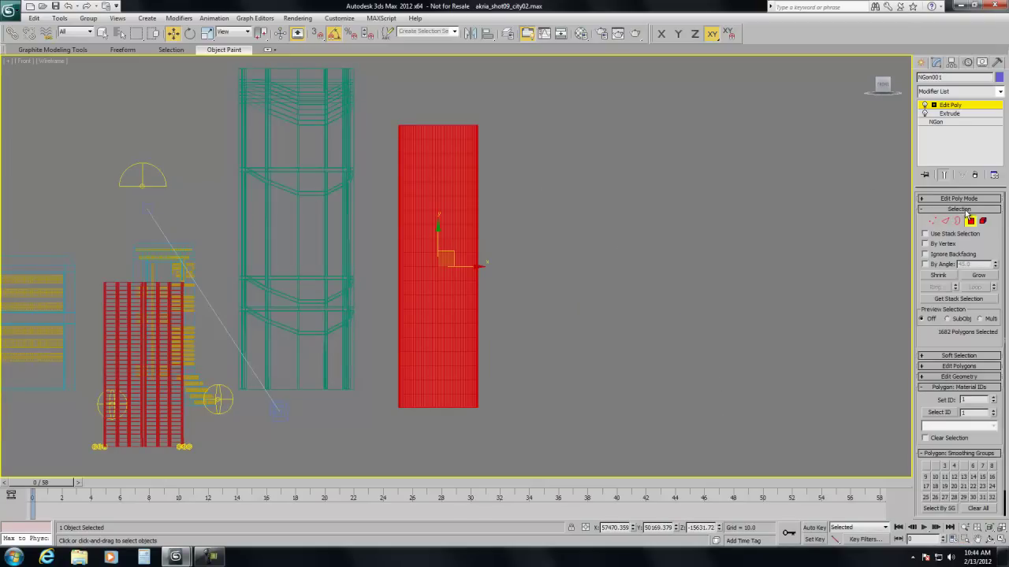
pyautogui.keyDown('alt'); pyautogui.moveTo(442, 183); pyautogui.dragTo(376, 408); pyautogui.keyUp('alt')
pyautogui.click(989, 538)
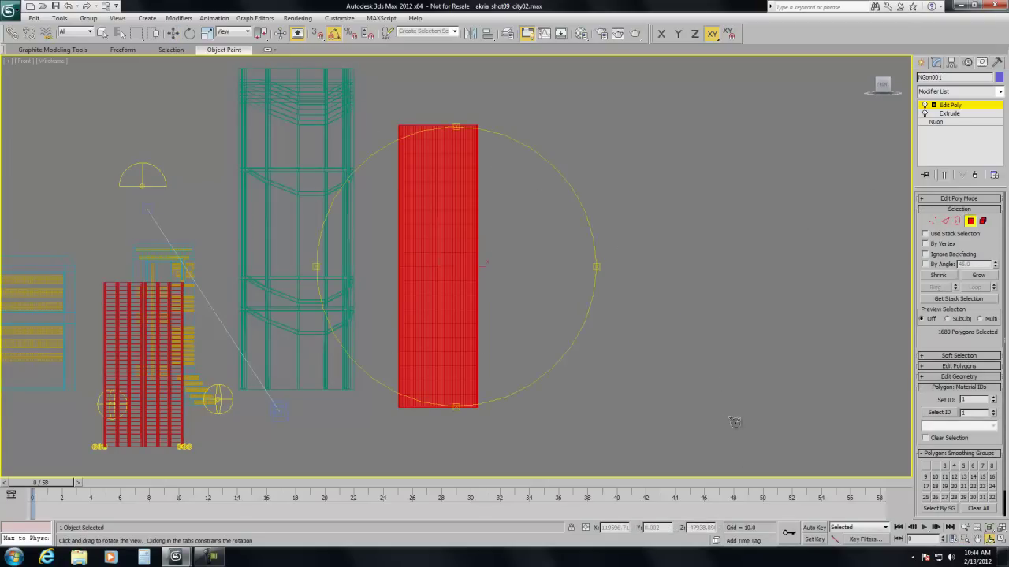
pyautogui.moveTo(481, 279); pyautogui.dragTo(473, 260)
pyautogui.press('w')
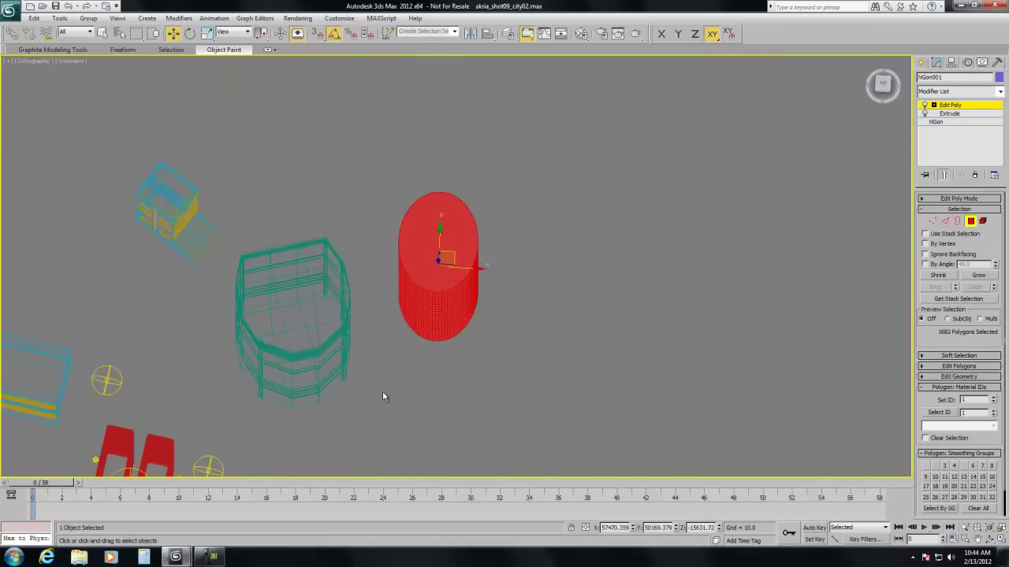
pyautogui.press('f')
pyautogui.click(563, 271)
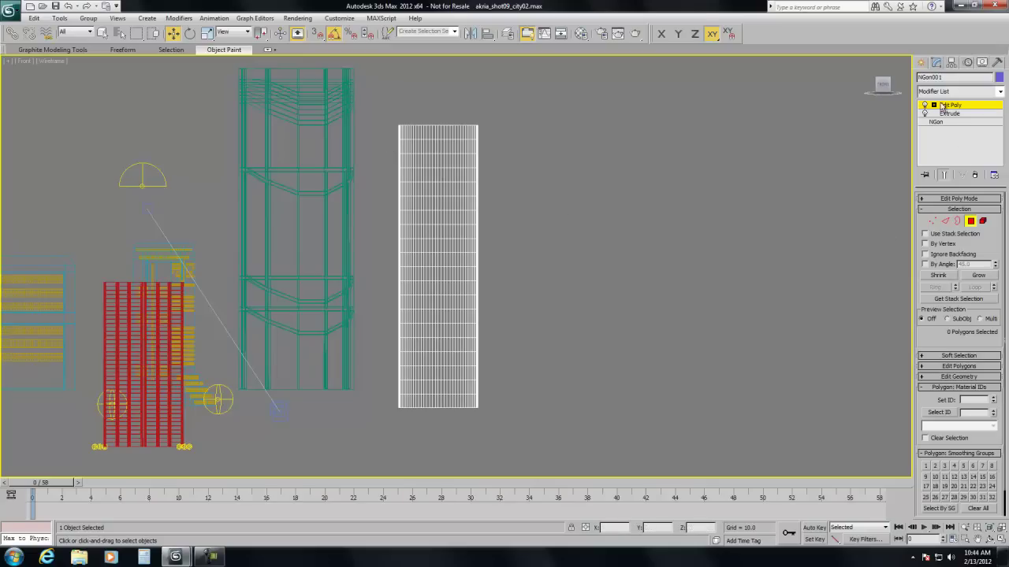
# Step: Remove the Edit Poly modifier and set the Extrude to 1 segment and 2000 height
pyautogui.click(974, 175)
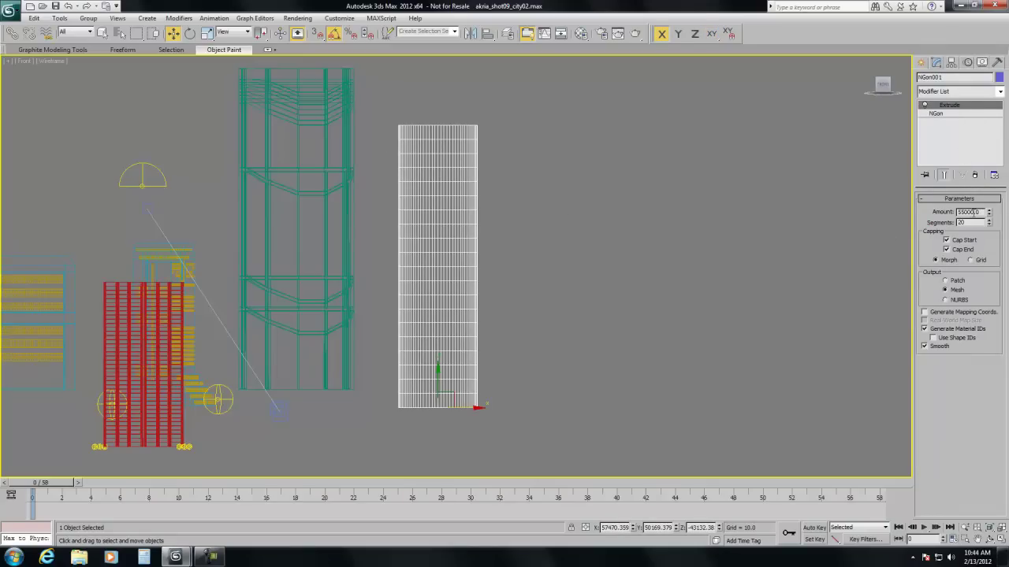
pyautogui.moveTo(990, 216); pyautogui.dragTo(961, 285)
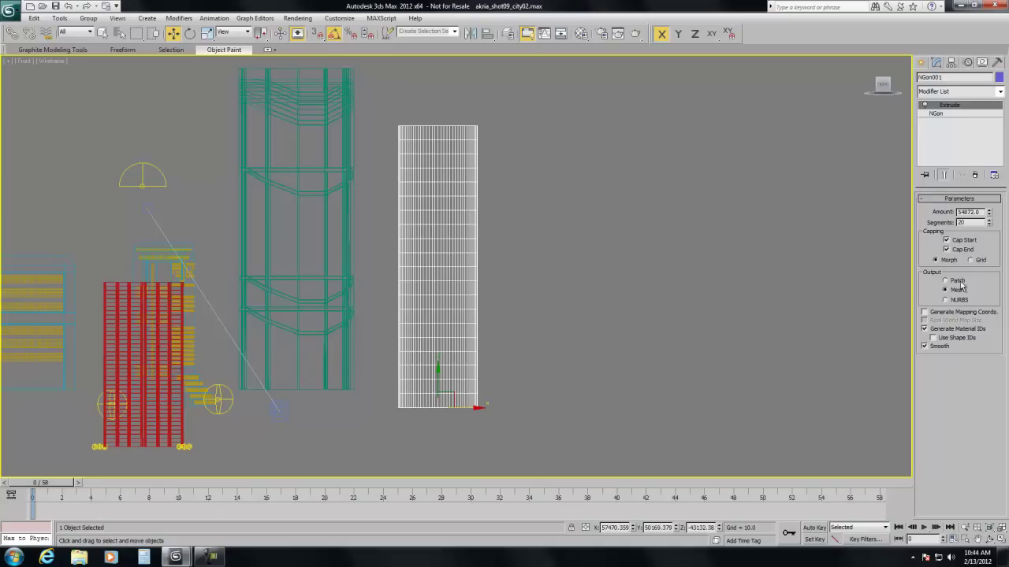
pyautogui.doubleClick(970, 212)
pyautogui.write('100')
pyautogui.press('Return')
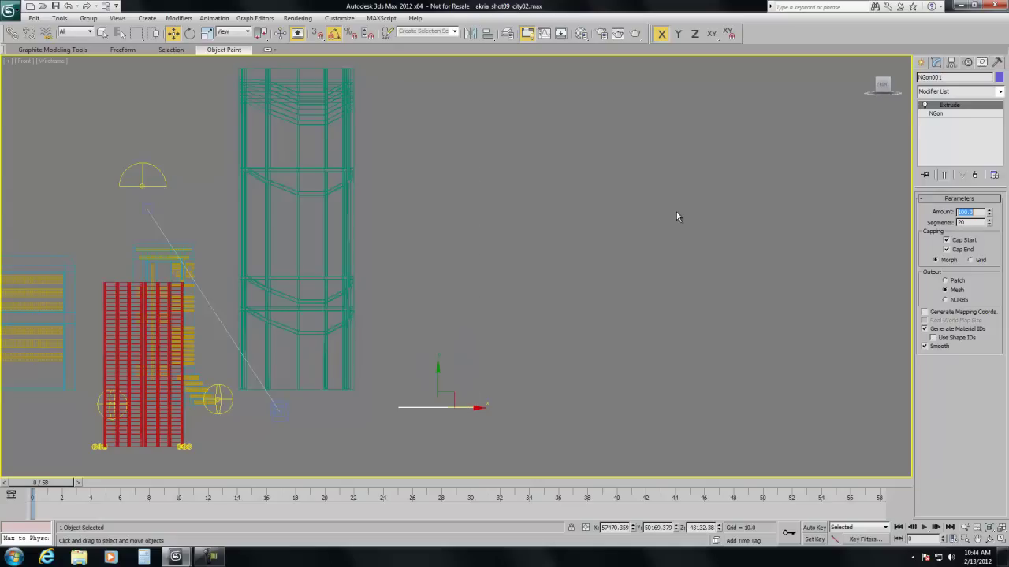
pyautogui.write('200')
pyautogui.press('Return')
pyautogui.press('Return')
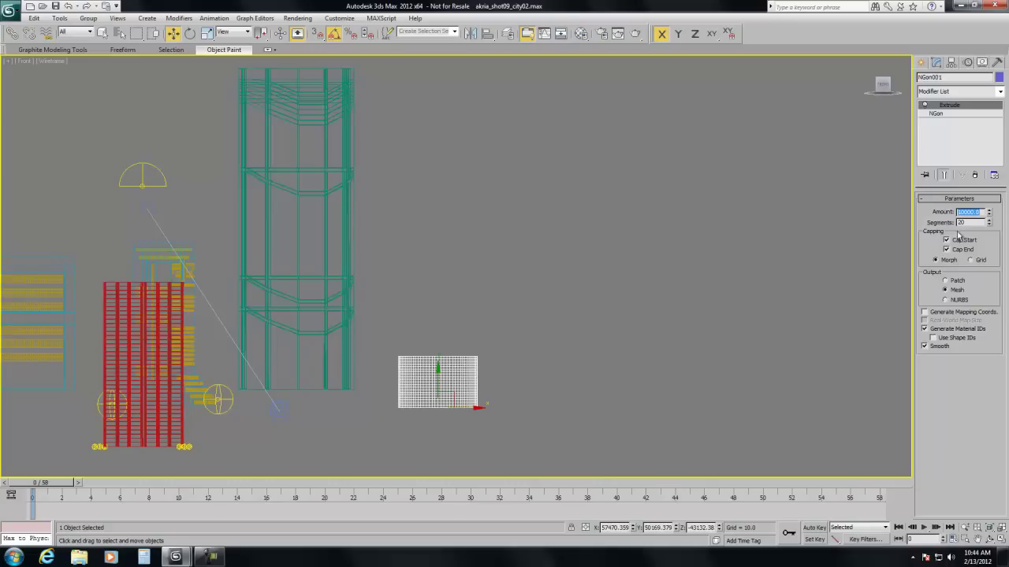
pyautogui.rightClick(989, 222)
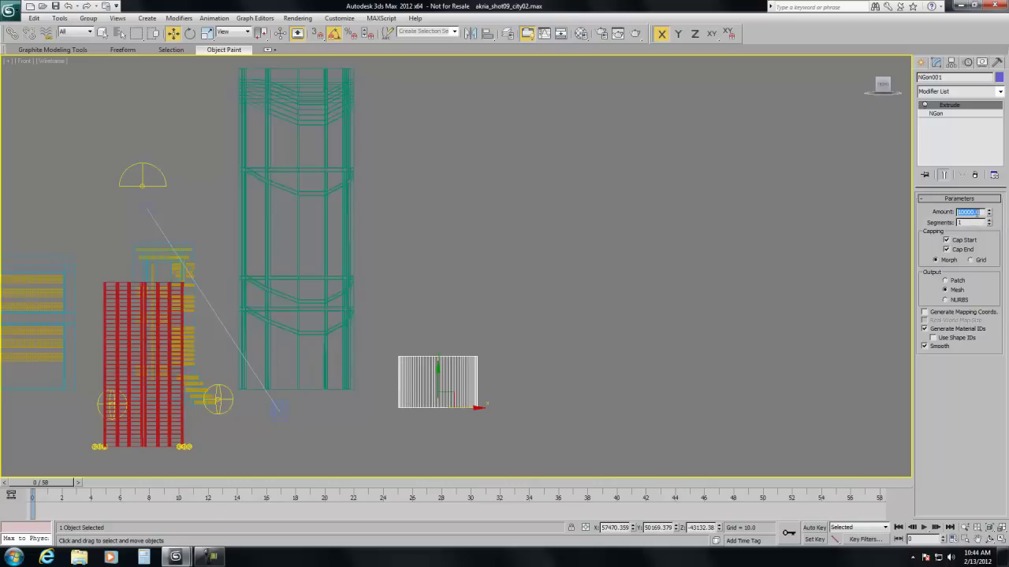
pyautogui.write('2000')
pyautogui.press('Return')
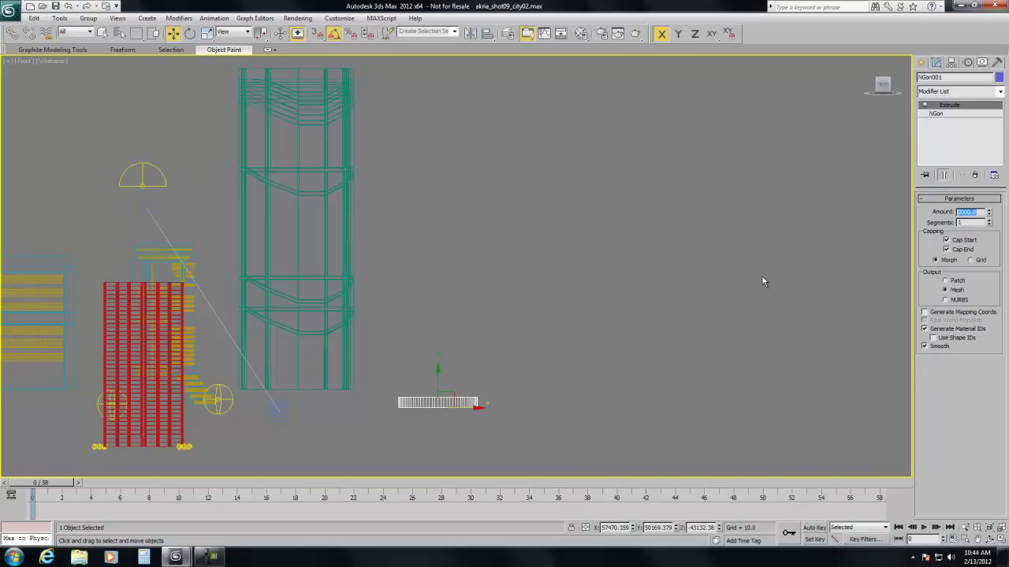
# Step: Zoom in on the slab, add Edit Poly, and select all its polygons
pyautogui.click(964, 526)
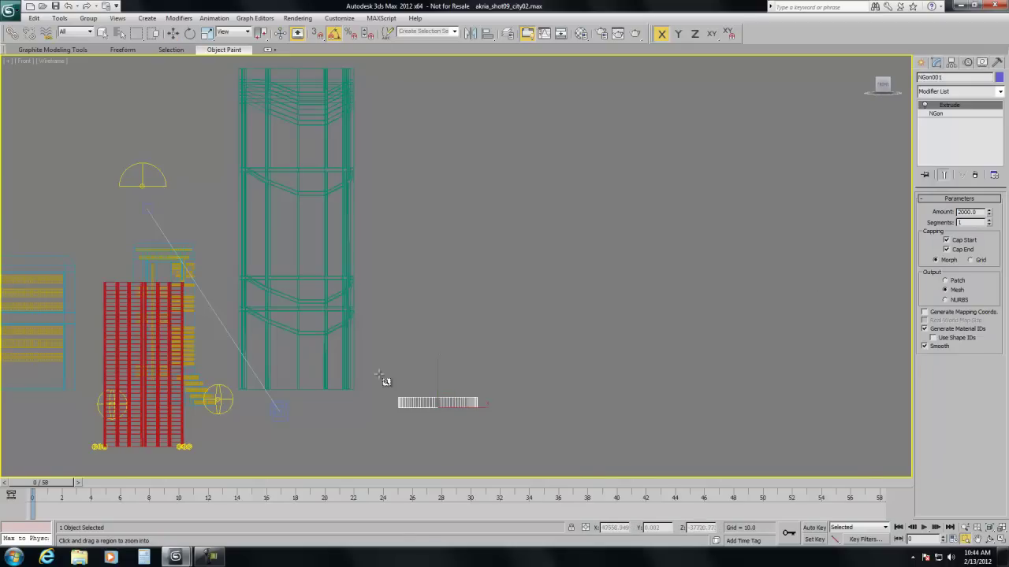
pyautogui.moveTo(355, 365); pyautogui.dragTo(473, 406)
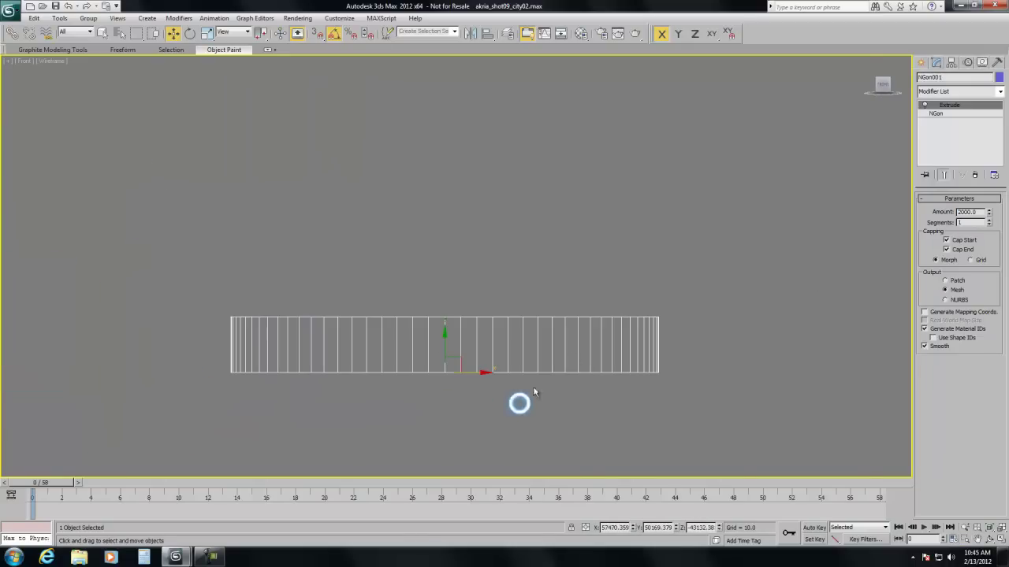
pyautogui.click(937, 92)
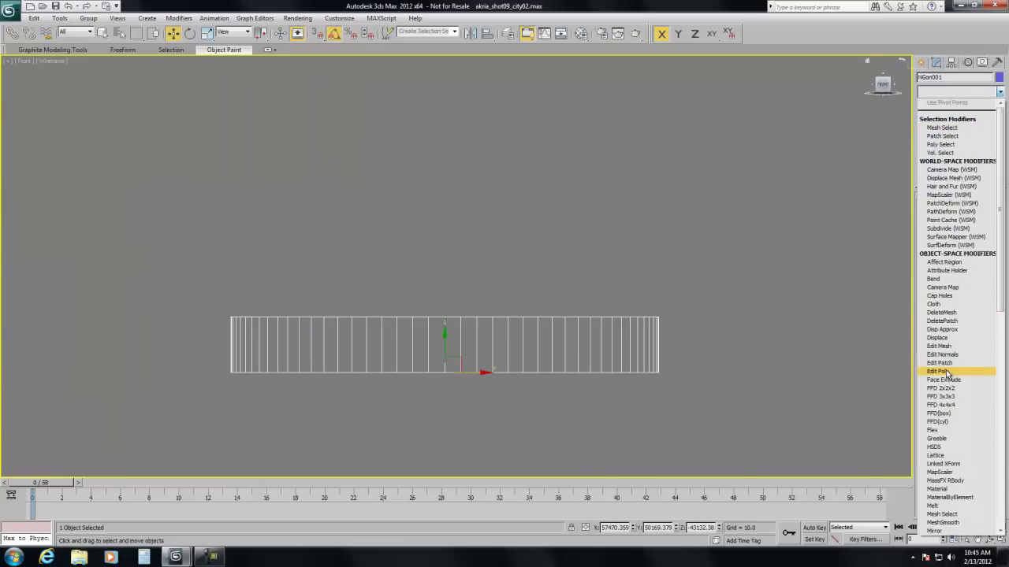
pyautogui.click(938, 371)
pyautogui.click(970, 221)
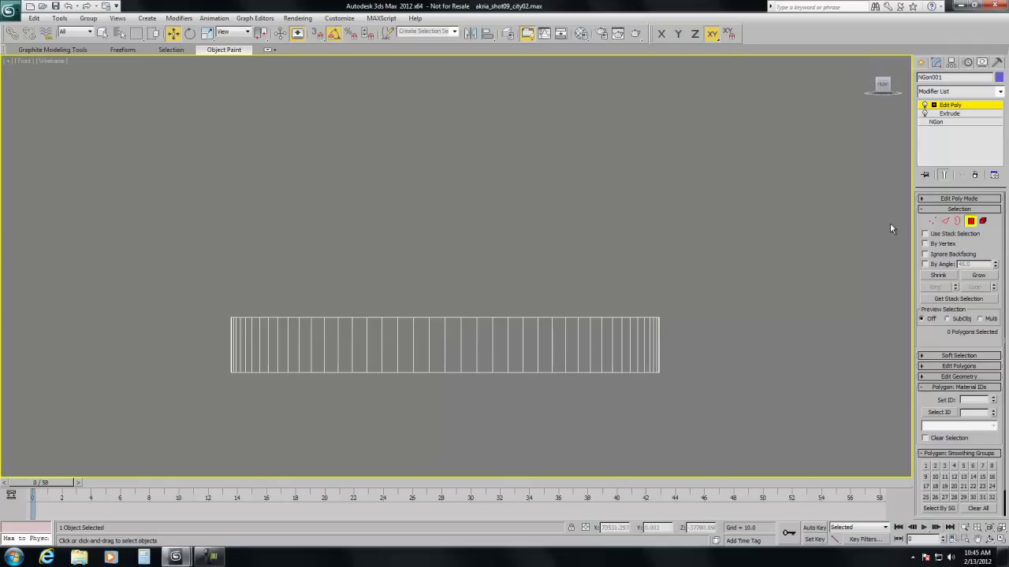
pyautogui.moveTo(181, 368); pyautogui.dragTo(690, 344)
# Step: Connect the slab's vertical edges to add a horizontal edge loop
pyautogui.click(944, 221)
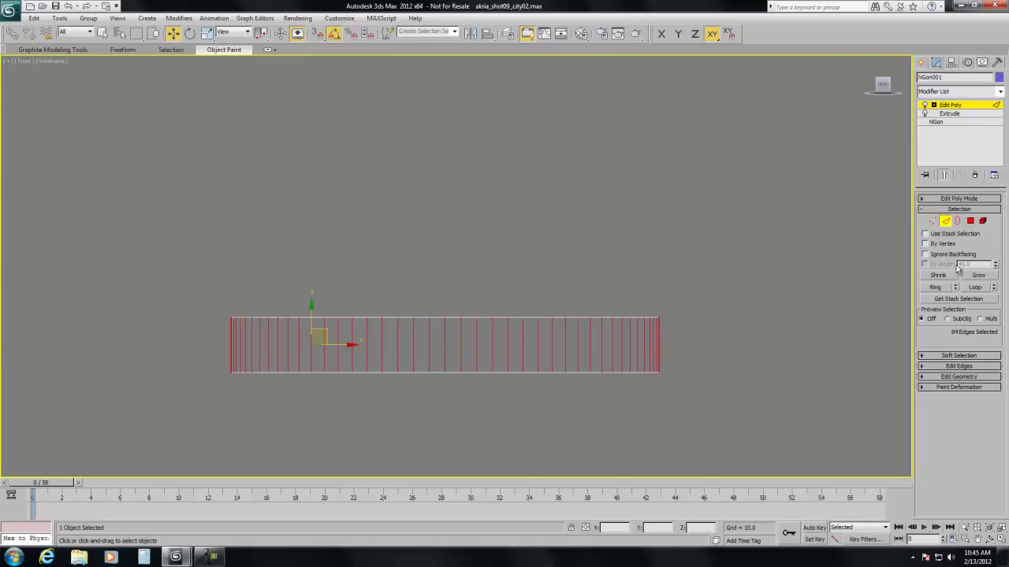
pyautogui.click(958, 210)
pyautogui.click(956, 231)
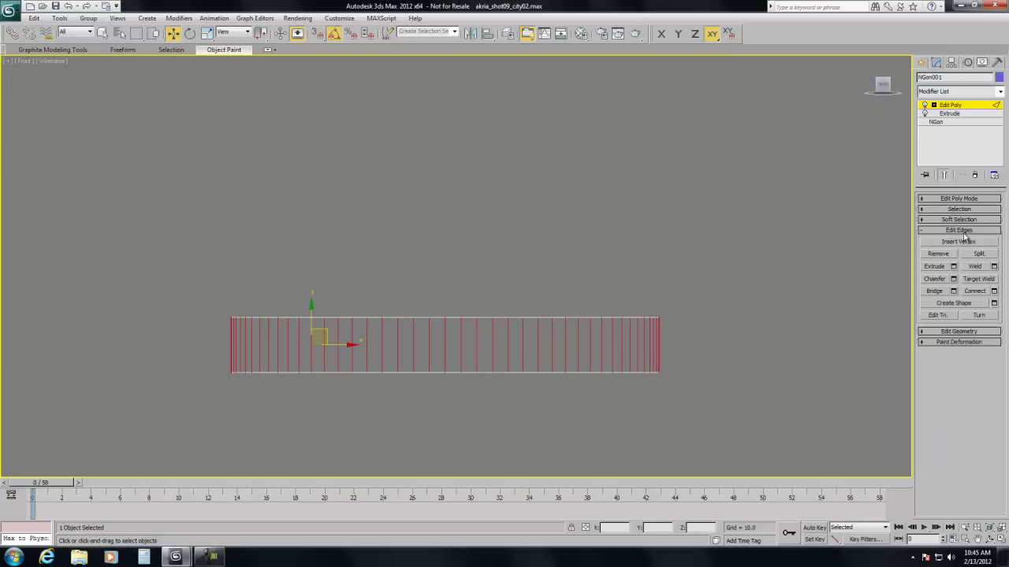
pyautogui.click(993, 291)
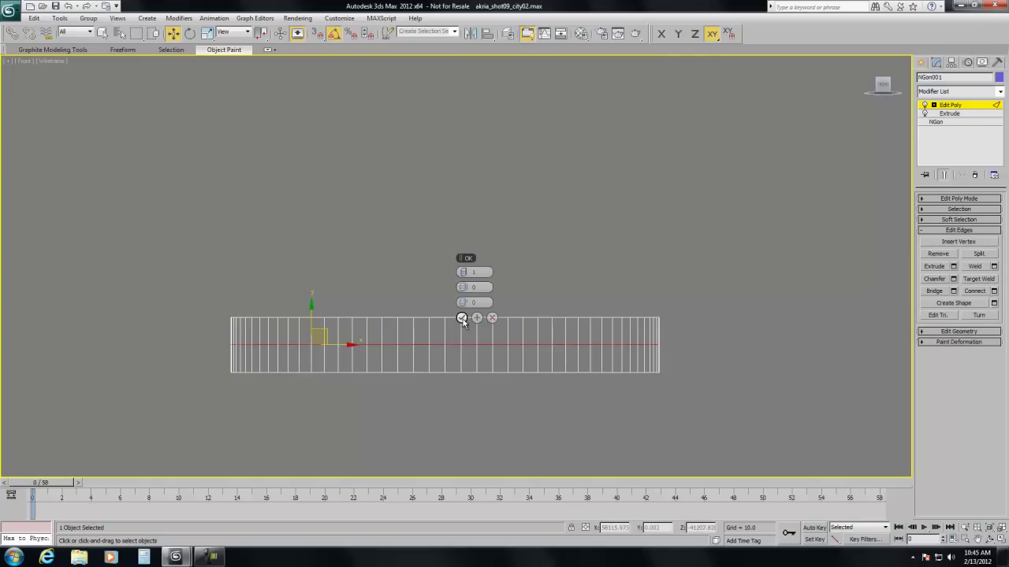
pyautogui.click(461, 318)
# Step: Select the new middle vertex row and raise it toward the top of the slab
pyautogui.click(932, 210)
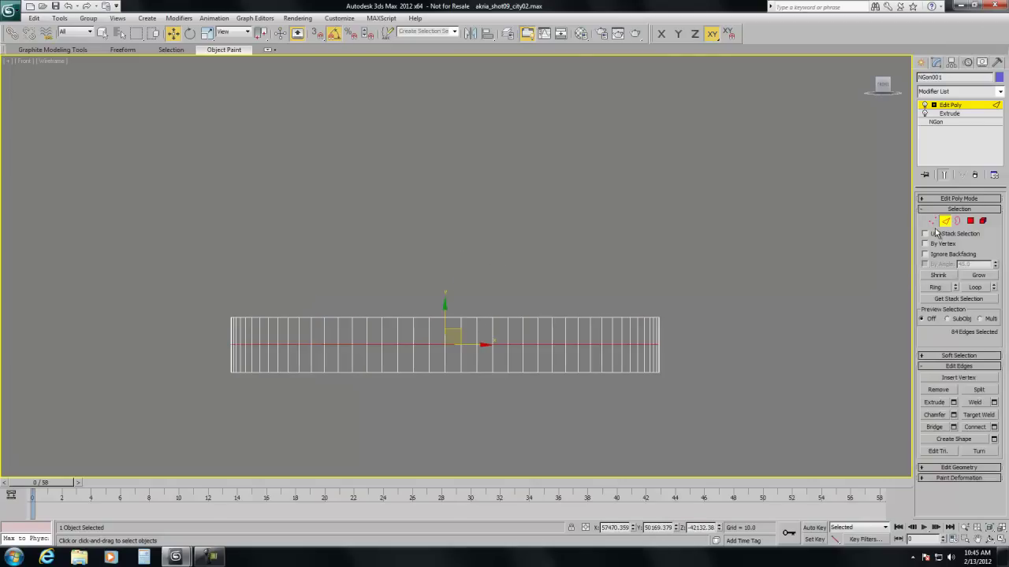
pyautogui.click(932, 220)
pyautogui.moveTo(702, 341); pyautogui.dragTo(225, 349)
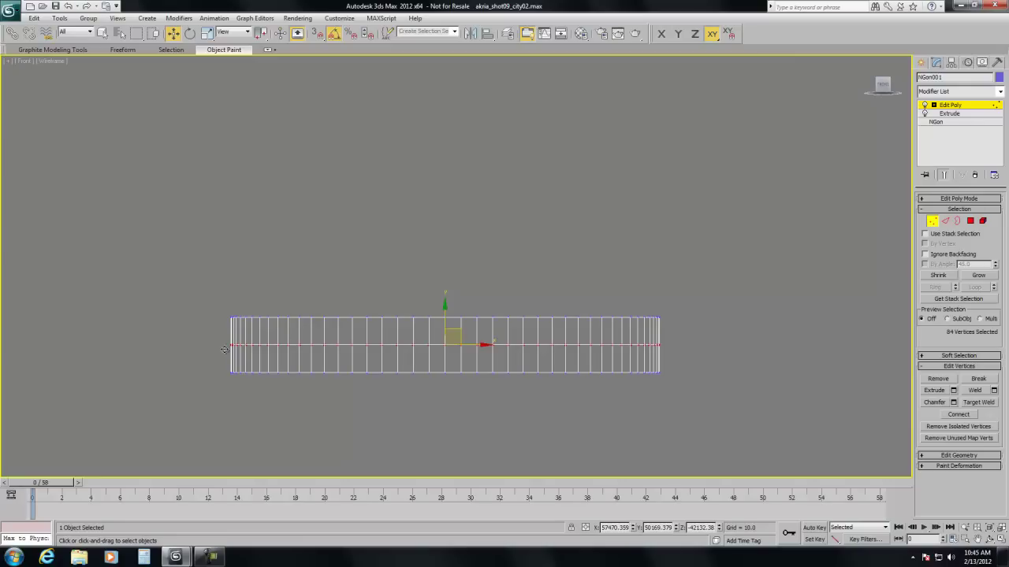
pyautogui.moveTo(445, 320); pyautogui.dragTo(445, 309)
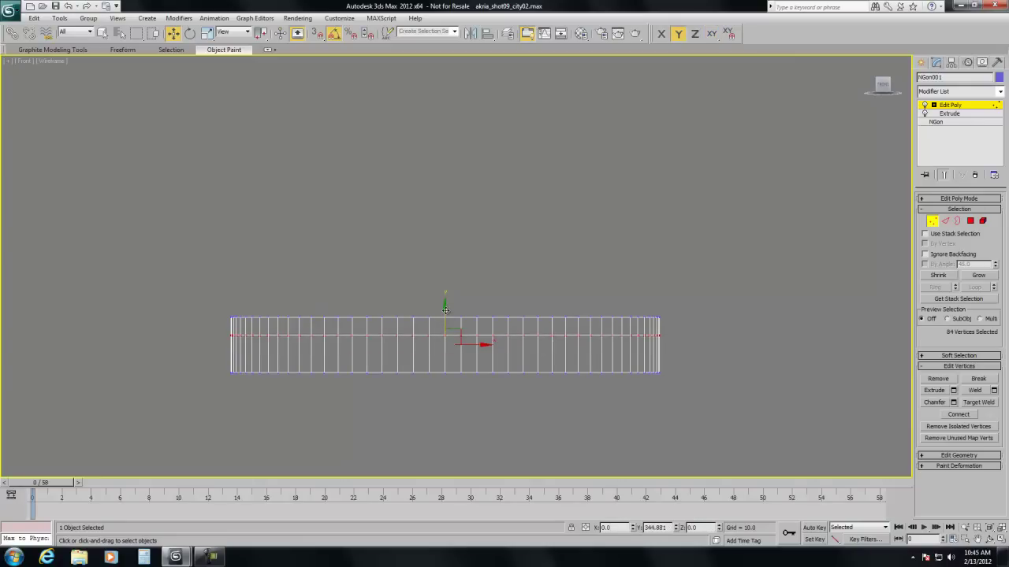
pyautogui.hotkey('alt', 'w')
# Step: Trial-scale the selected vertex ring outward in Top view, then undo it in Front view
pyautogui.rightClick(353, 217)
pyautogui.hotkey('alt', 'w')
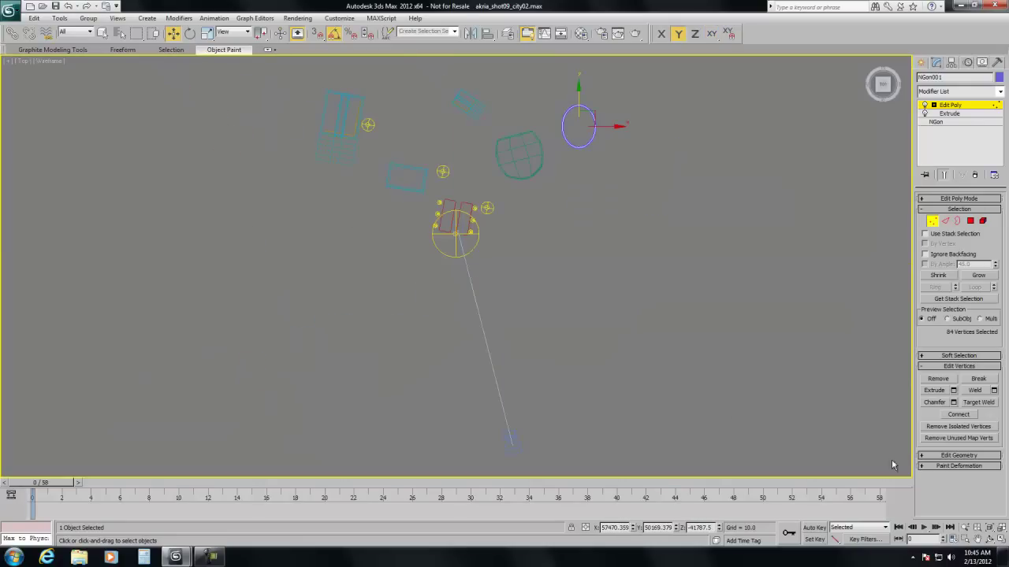
pyautogui.click(990, 527)
pyautogui.rightClick(538, 249)
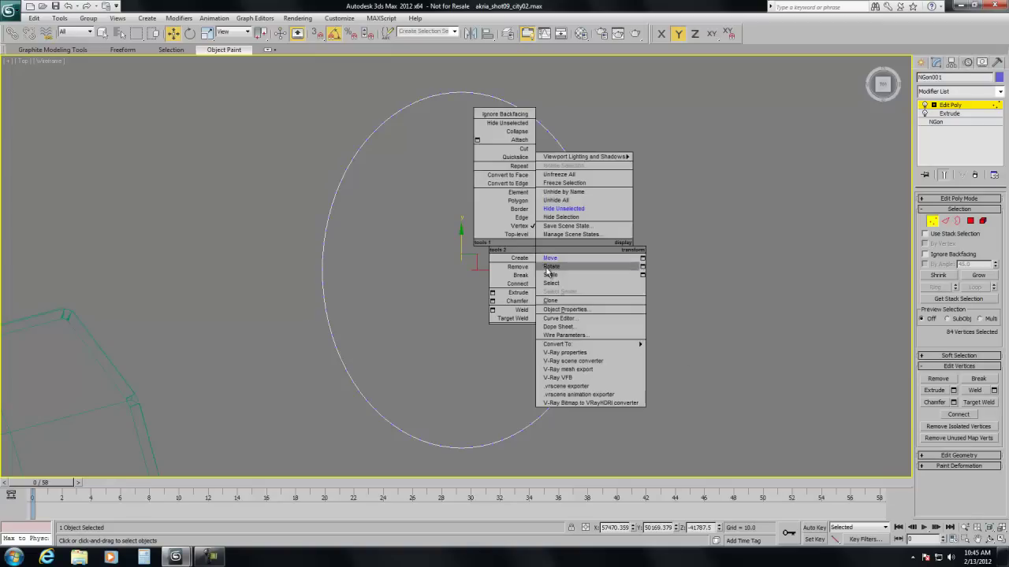
pyautogui.click(550, 274)
pyautogui.moveTo(474, 258); pyautogui.dragTo(473, 252)
pyautogui.hotkey('alt', 'w')
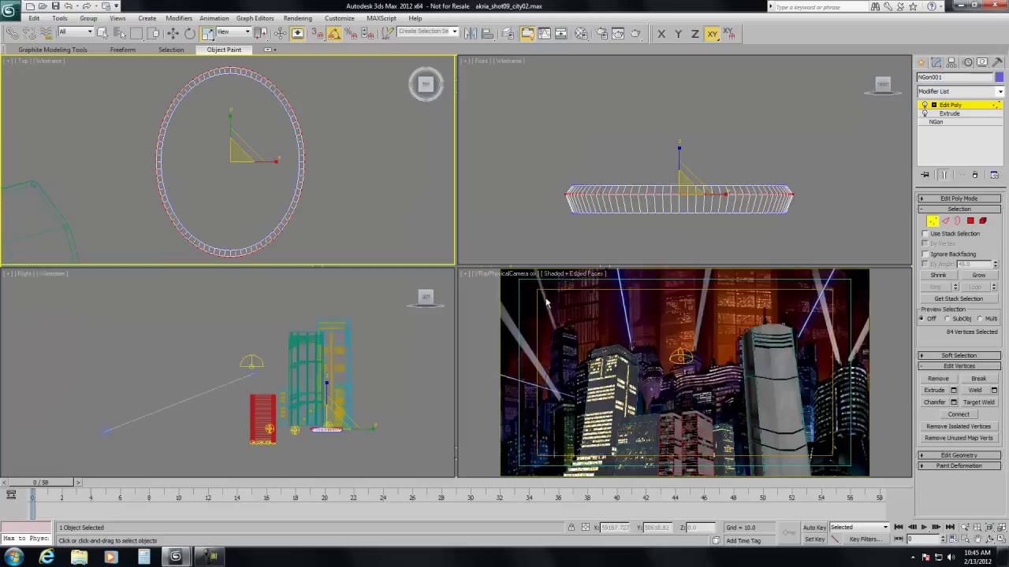
pyautogui.rightClick(580, 227)
pyautogui.hotkey('alt', 'w')
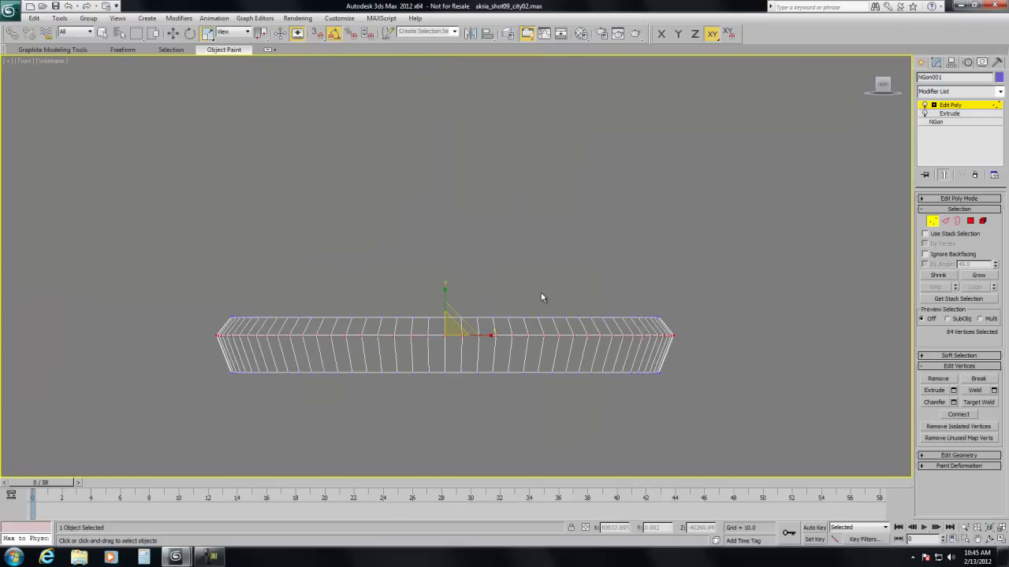
pyautogui.hotkey('ctrl', 'z')
# Step: Connect the slab's lower vertical edges to add a second horizontal edge loop
pyautogui.press('2')
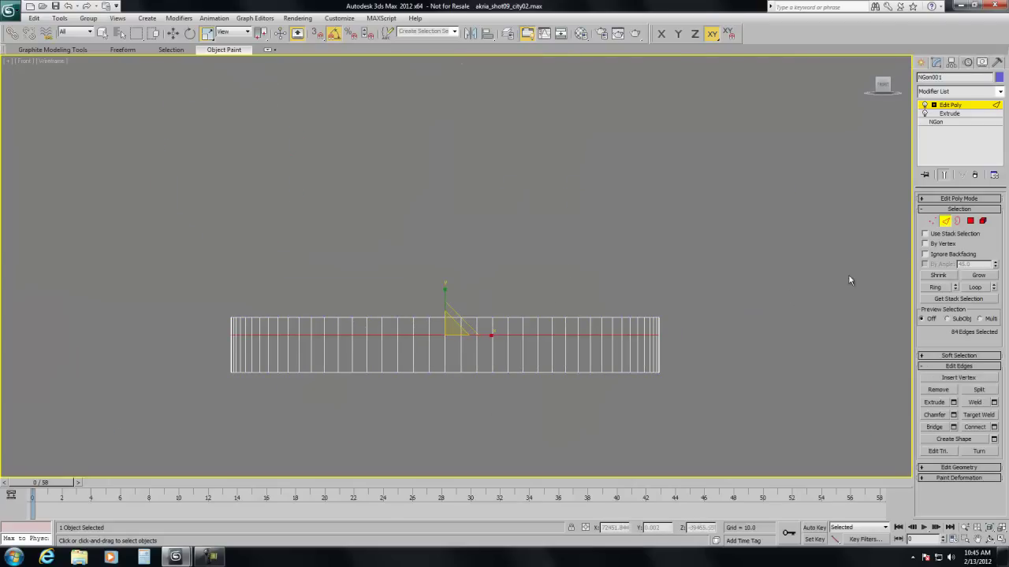
pyautogui.moveTo(688, 347); pyautogui.dragTo(205, 355)
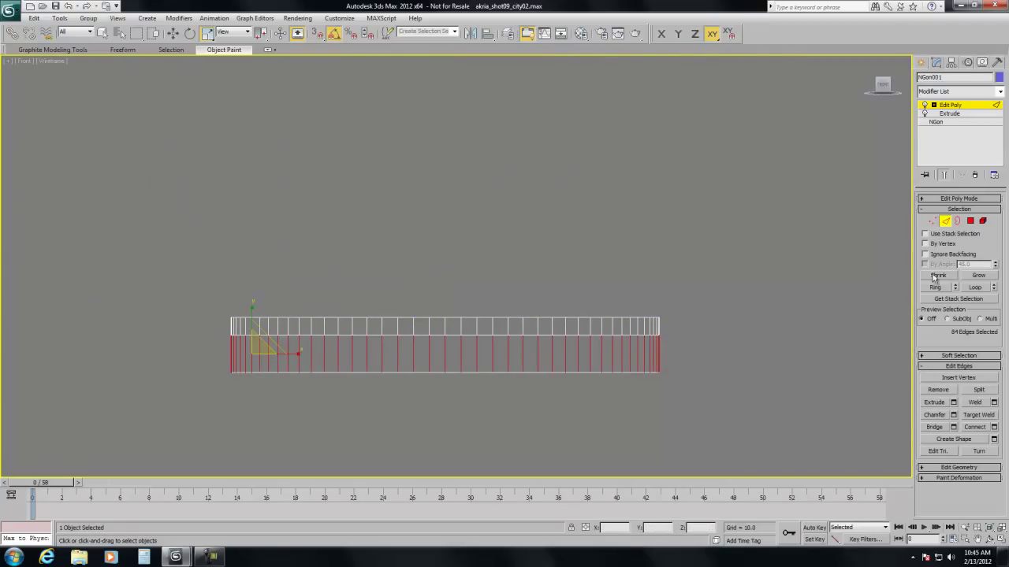
pyautogui.click(950, 210)
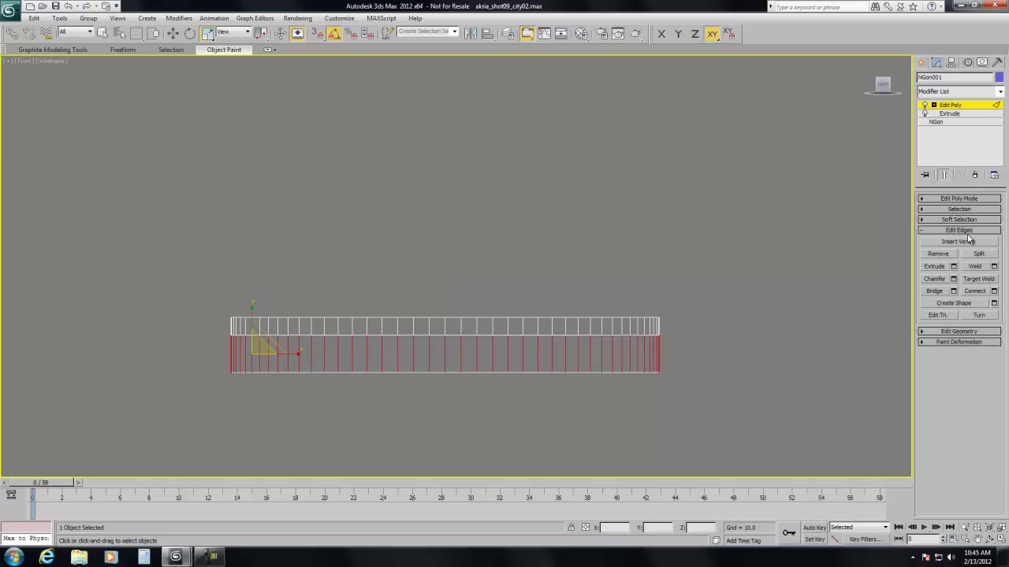
pyautogui.click(992, 292)
pyautogui.click(461, 317)
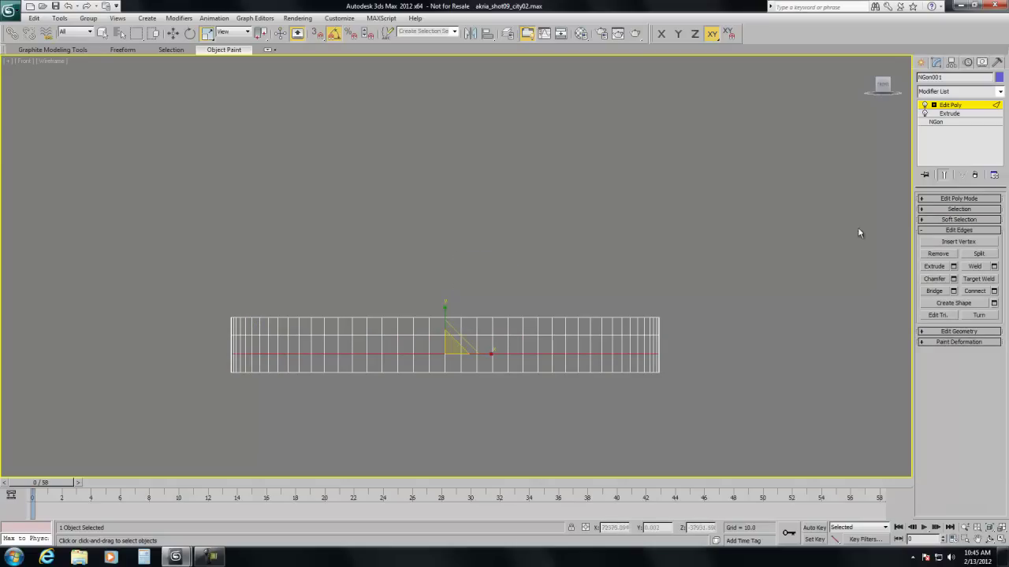
# Step: Select the new lower vertex row and move it upward in Front view
pyautogui.click(958, 209)
pyautogui.click(932, 220)
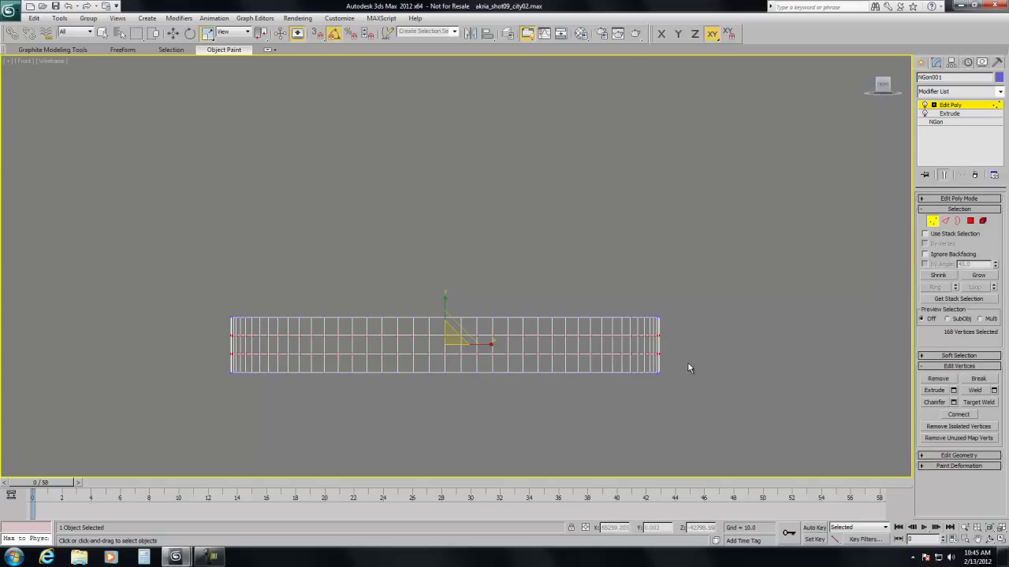
pyautogui.moveTo(688, 365); pyautogui.dragTo(261, 370)
pyautogui.moveTo(181, 354); pyautogui.dragTo(182, 354)
pyautogui.rightClick(391, 341)
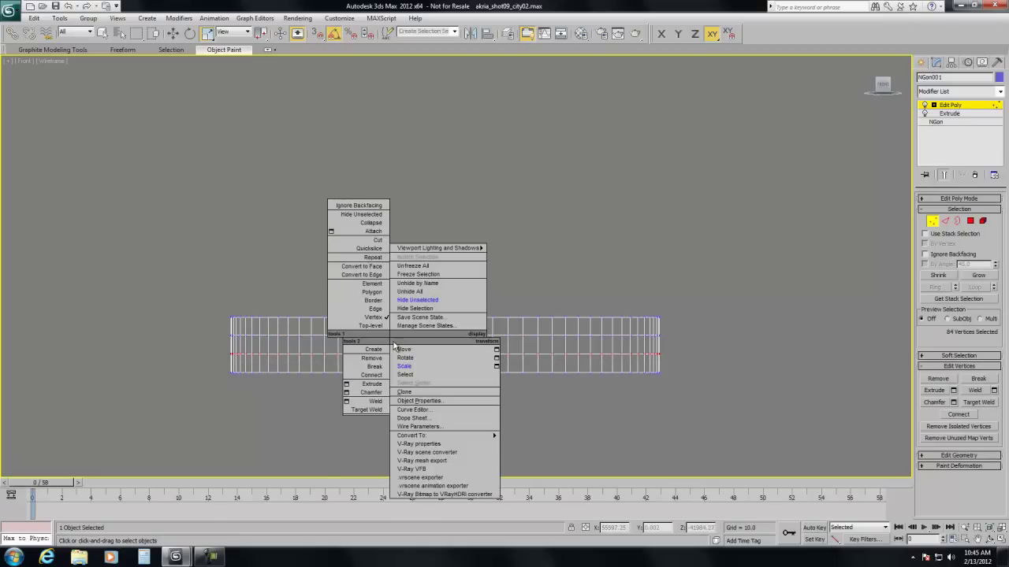
pyautogui.click(414, 354)
pyautogui.moveTo(444, 323); pyautogui.dragTo(710, 341)
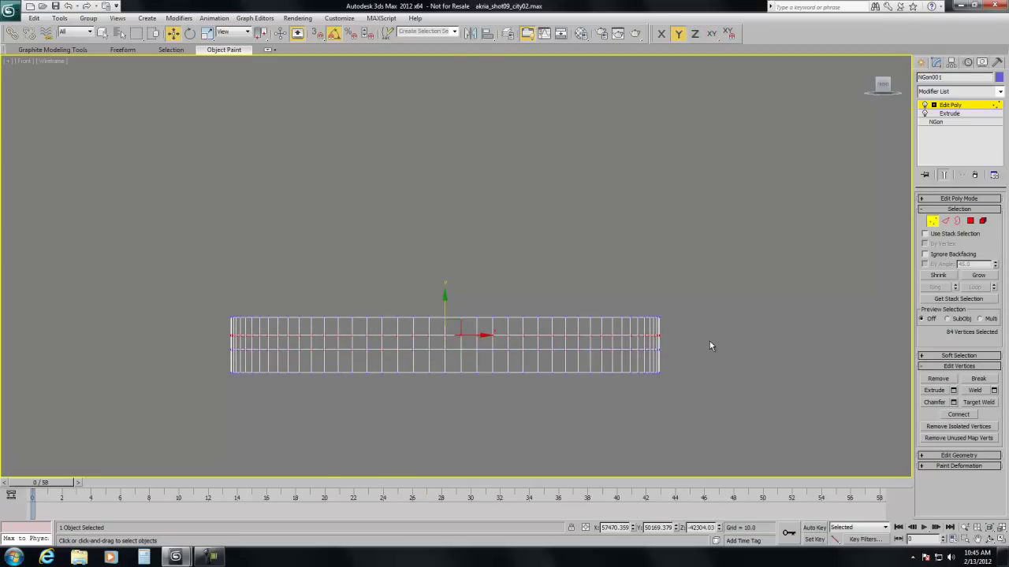
# Step: Scale the selected vertex ring outward in the maximized Top view
pyautogui.hotkey('alt', 'w')
pyautogui.rightClick(374, 232)
pyautogui.hotkey('alt', 'w')
pyautogui.rightClick(378, 236)
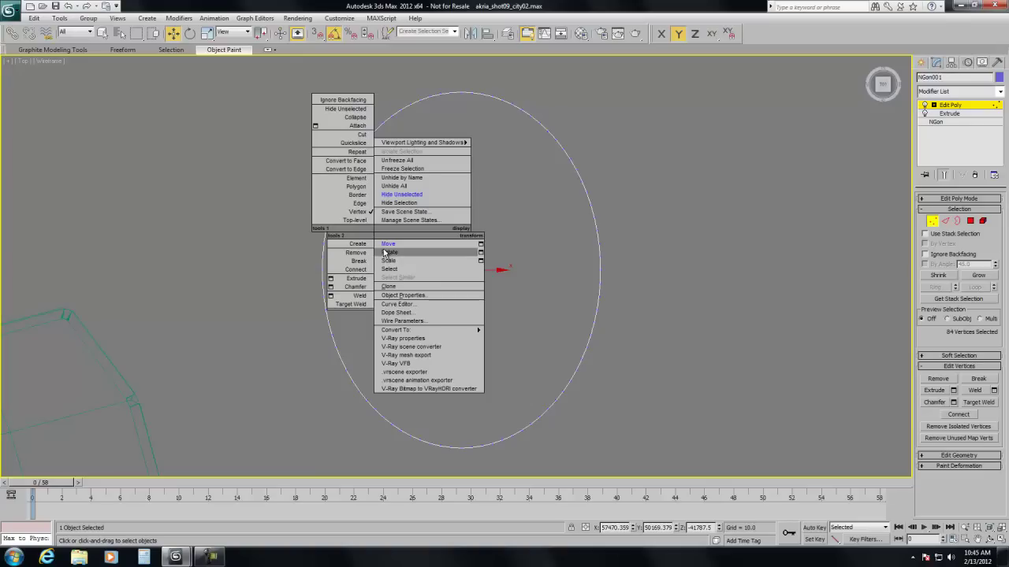
pyautogui.click(387, 265)
pyautogui.moveTo(470, 255); pyautogui.dragTo(469, 253)
# Step: Select the top vertex row in Front view and raise it to flatten the rim
pyautogui.hotkey('alt', 'w')
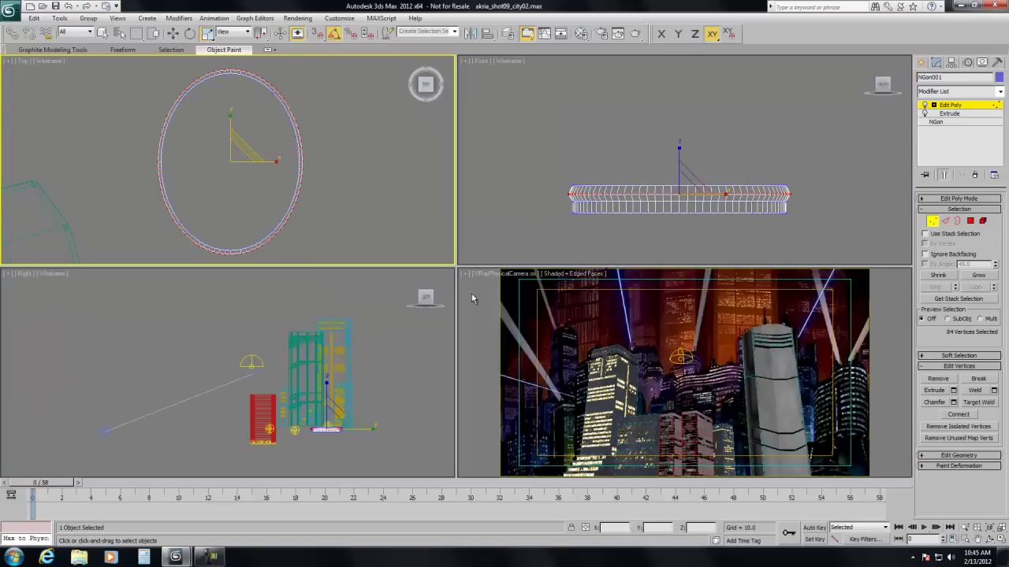
pyautogui.rightClick(575, 242)
pyautogui.hotkey('alt', 'w')
pyautogui.moveTo(205, 356); pyautogui.dragTo(678, 340)
pyautogui.rightClick(699, 318)
pyautogui.click(713, 325)
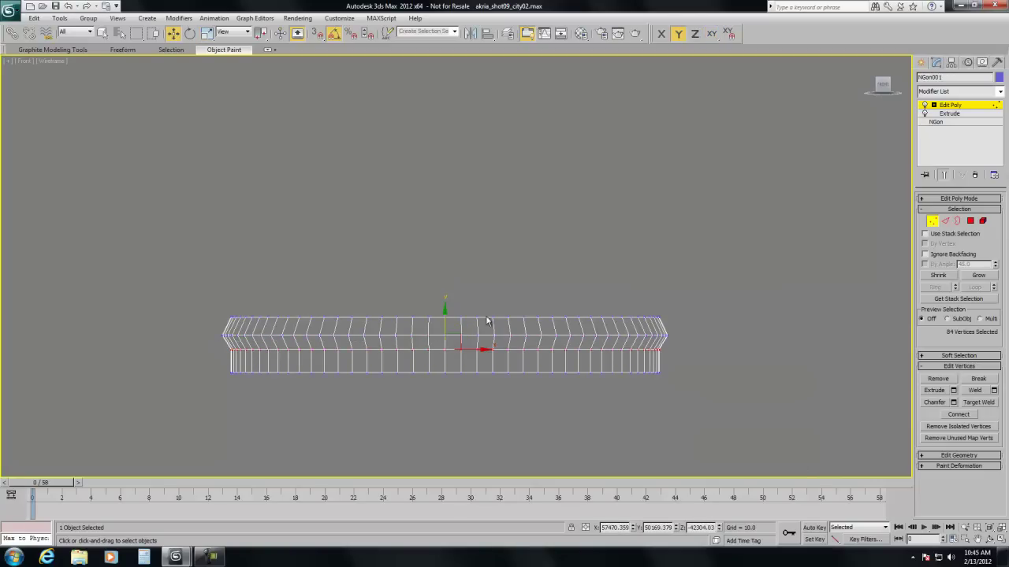
pyautogui.moveTo(445, 322); pyautogui.dragTo(444, 308)
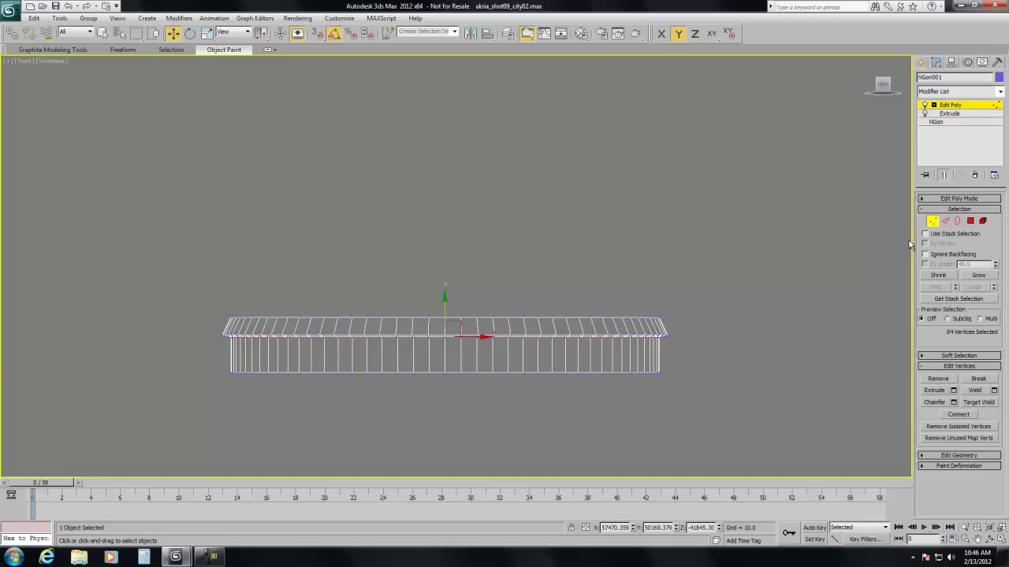
# Step: In Polygon mode, marquee-select the 84 wall polygons in Front view, excluding the roof
pyautogui.click(969, 220)
pyautogui.moveTo(731, 279); pyautogui.dragTo(195, 425)
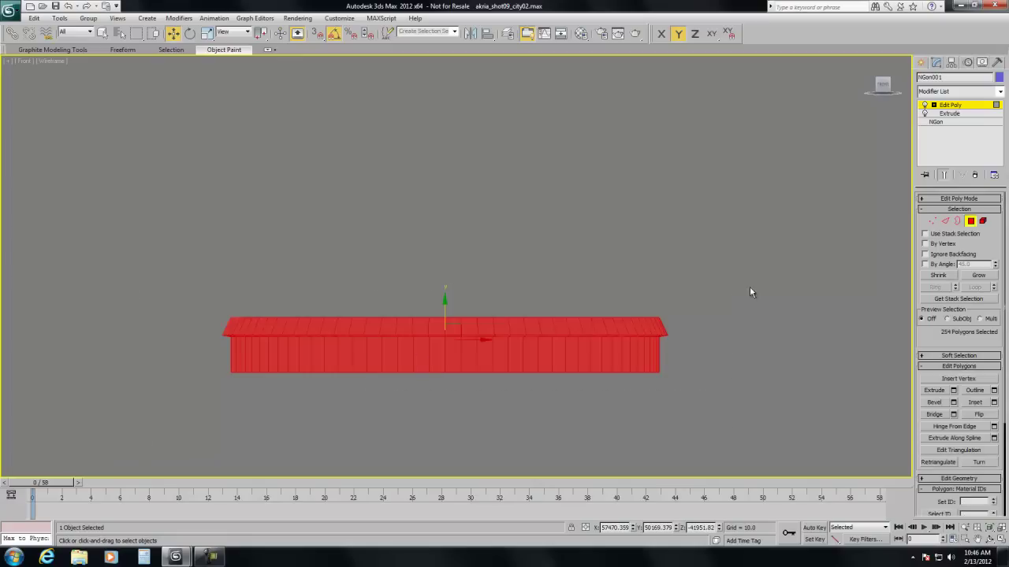
pyautogui.click(942, 209)
pyautogui.click(943, 231)
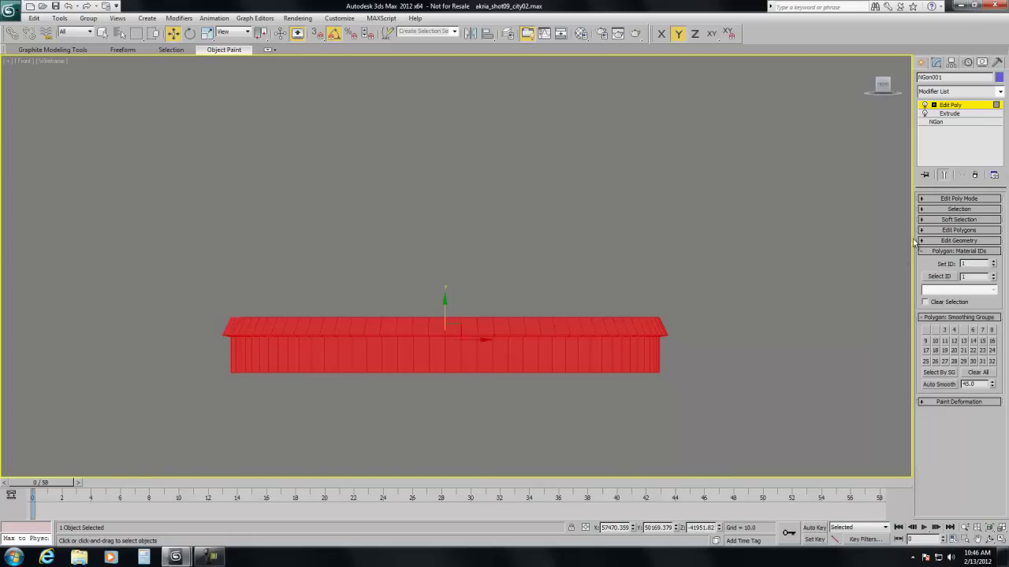
pyautogui.click(951, 209)
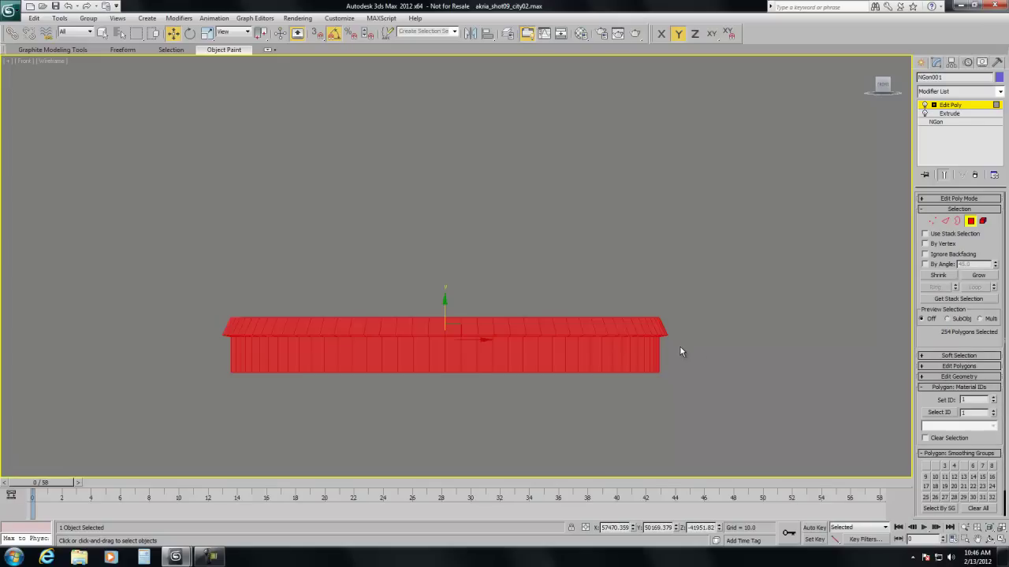
pyautogui.moveTo(179, 368); pyautogui.dragTo(160, 366)
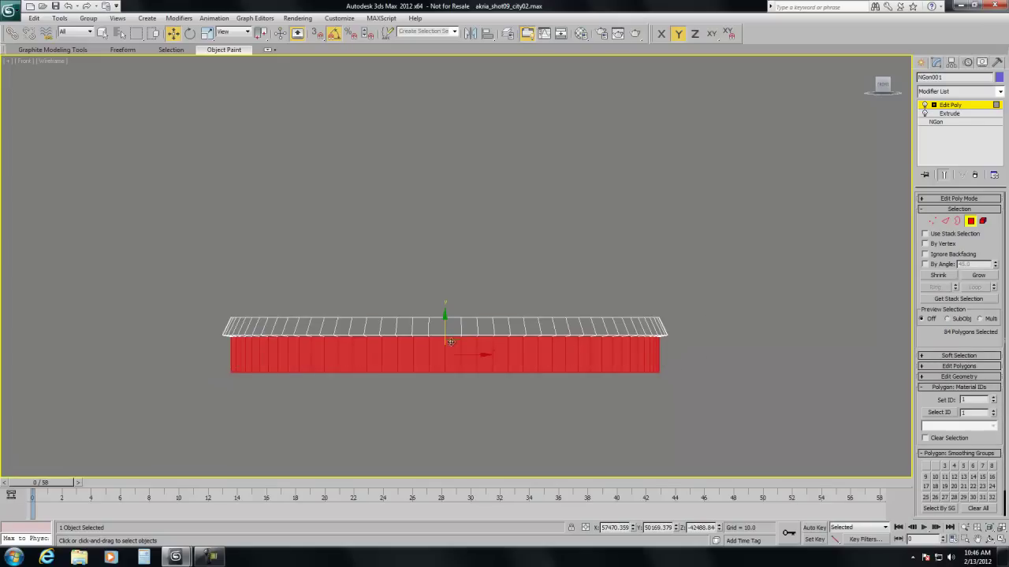
# Step: Collapse the Selection and Material ID rollouts and expand Edit Polygons
pyautogui.click(951, 208)
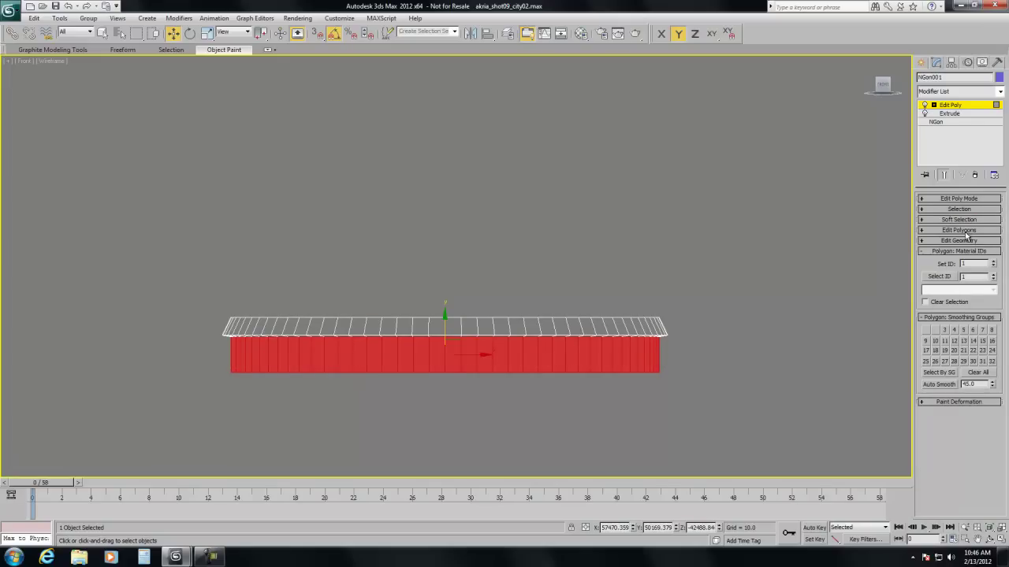
pyautogui.click(959, 251)
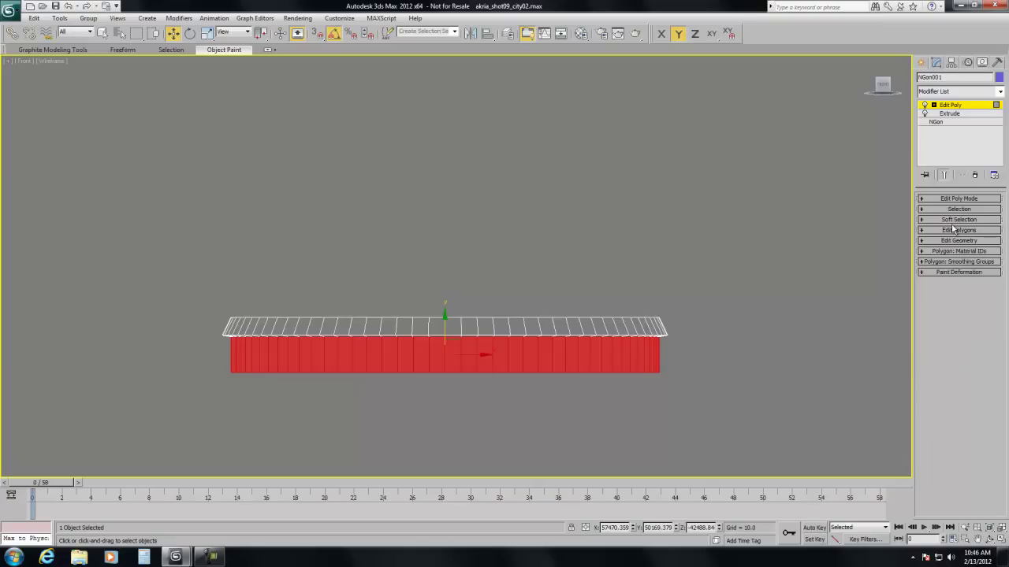
pyautogui.click(956, 220)
pyautogui.click(958, 220)
pyautogui.click(959, 230)
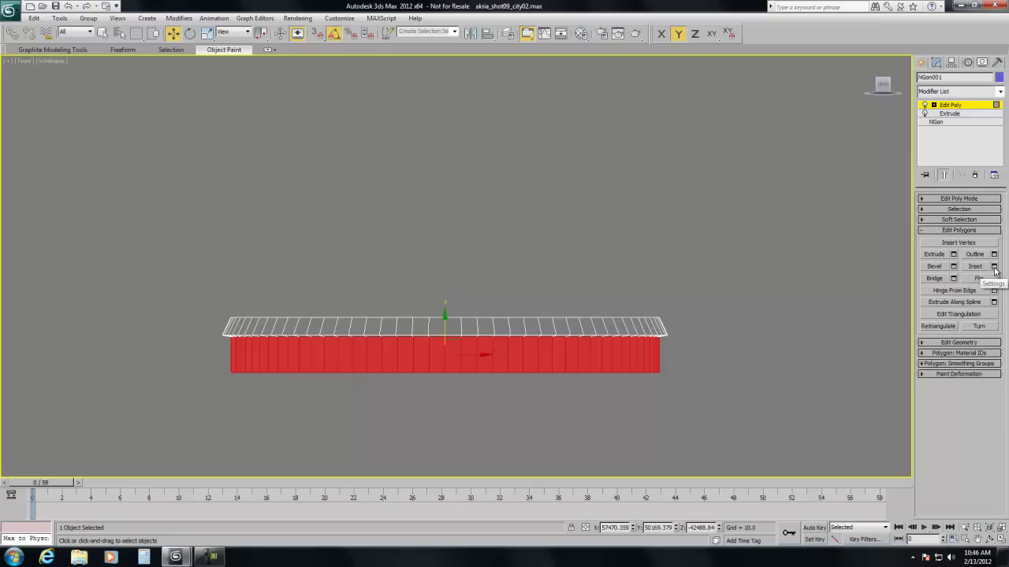
# Step: Inset the wall polygons to leave a border around each
pyautogui.click(994, 266)
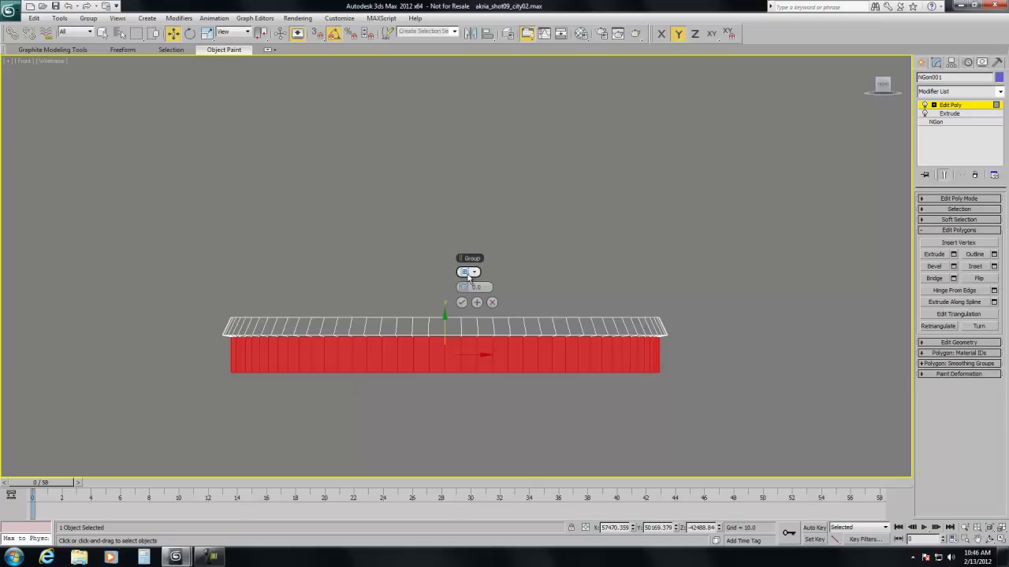
pyautogui.moveTo(466, 287); pyautogui.dragTo(461, 287)
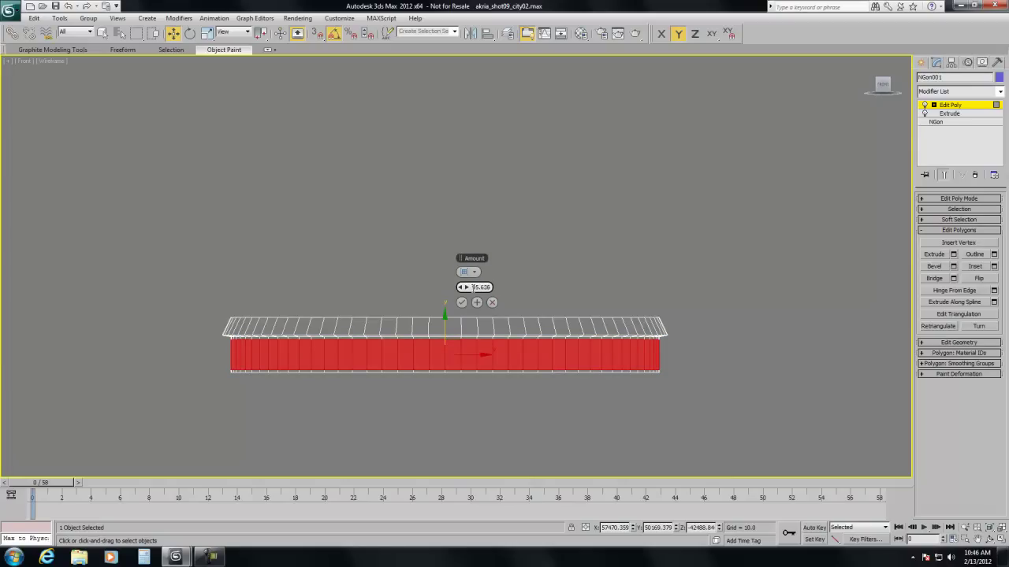
pyautogui.click(462, 303)
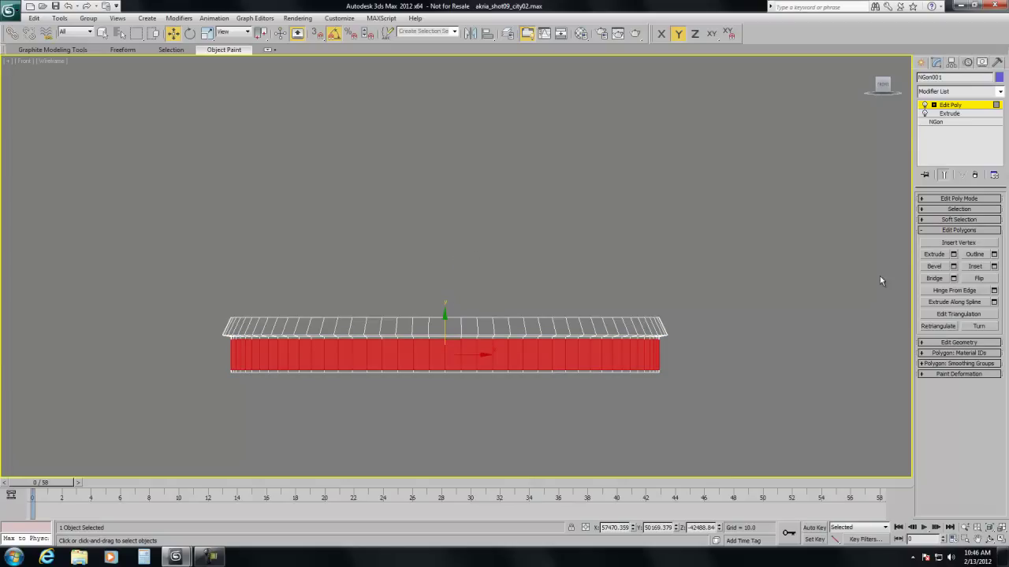
# Step: Extrude the inset polygons inward with Height -113.626
pyautogui.click(953, 254)
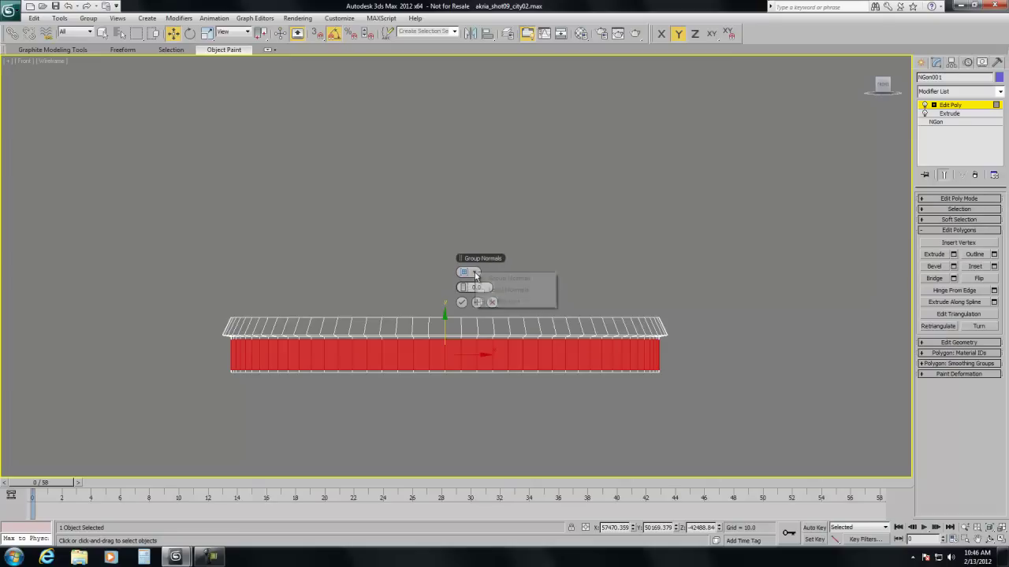
pyautogui.moveTo(475, 274)
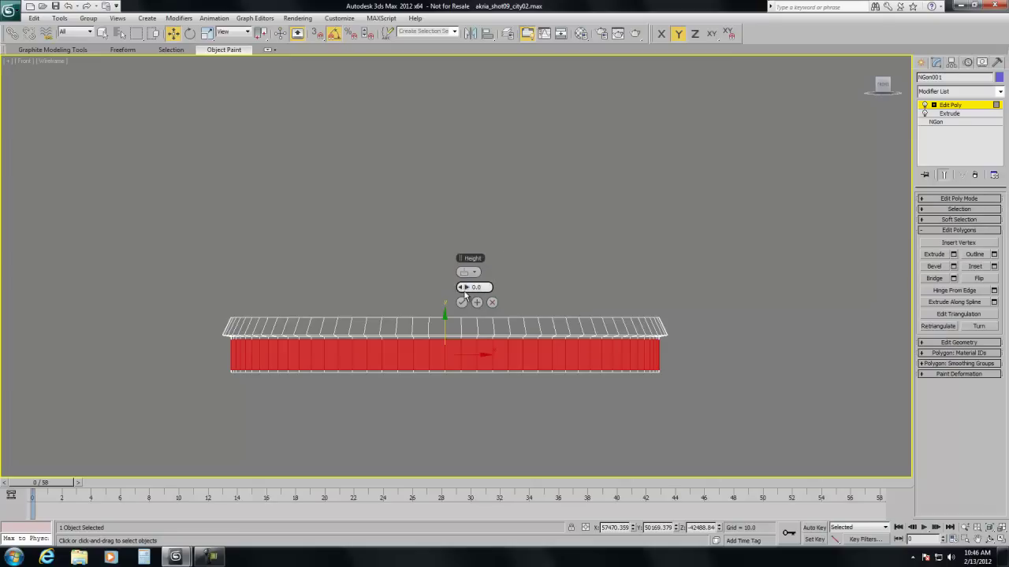
pyautogui.moveTo(468, 290); pyautogui.dragTo(464, 287)
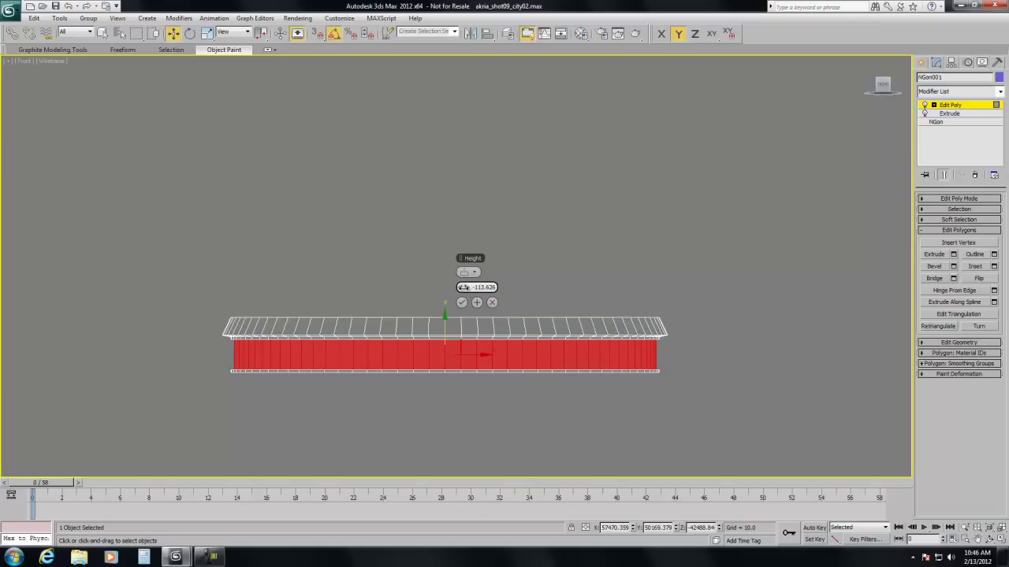
pyautogui.click(462, 303)
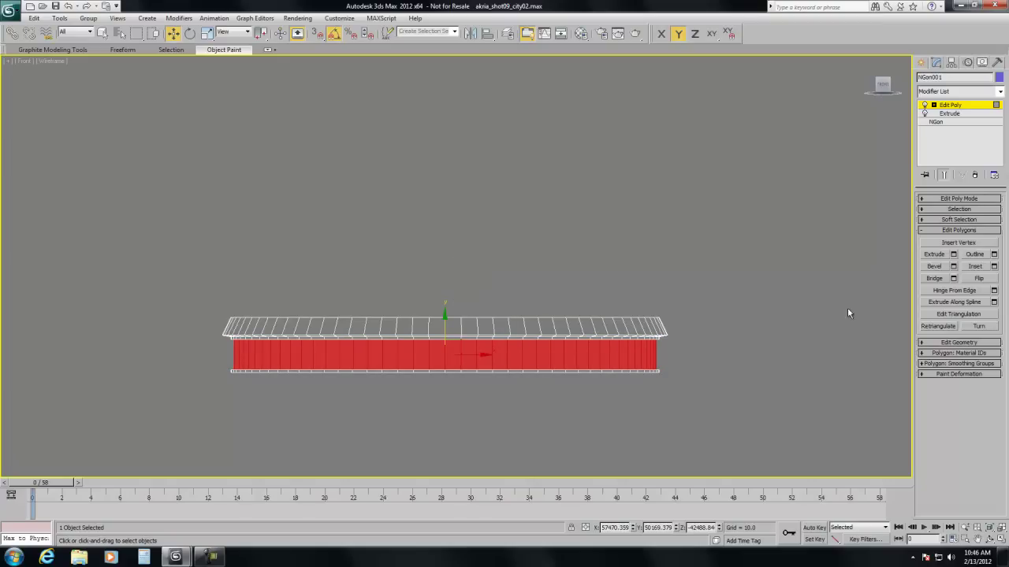
# Step: Bring up the Polygon: Material IDs rollout to assign the walls material ID 2
pyautogui.click(960, 230)
pyautogui.click(965, 241)
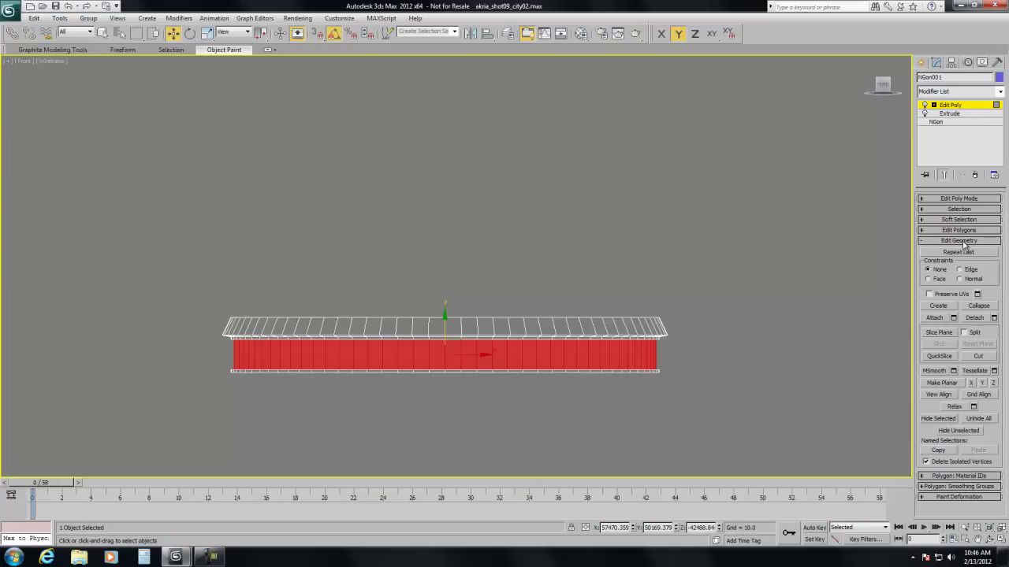
pyautogui.click(969, 241)
pyautogui.click(972, 251)
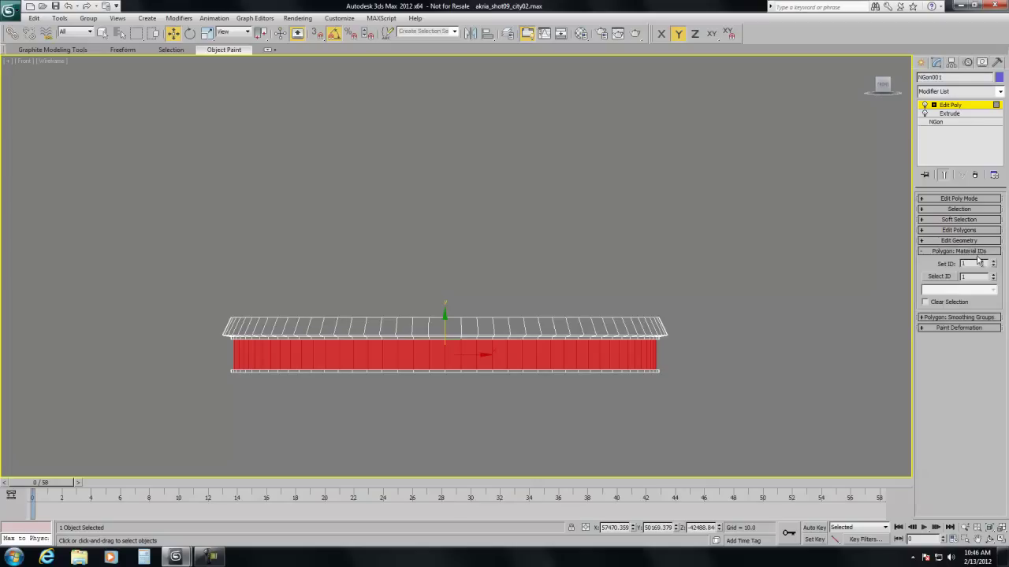
pyautogui.click(961, 209)
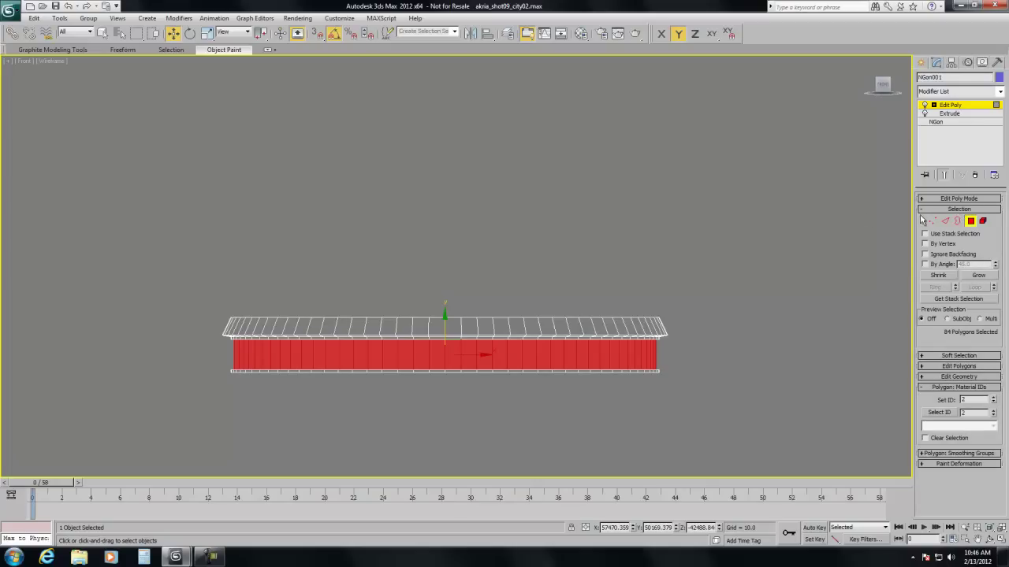
# Step: Select all polygons via Edit > Select All and Auto Smooth them at 25 degrees
pyautogui.click(34, 17)
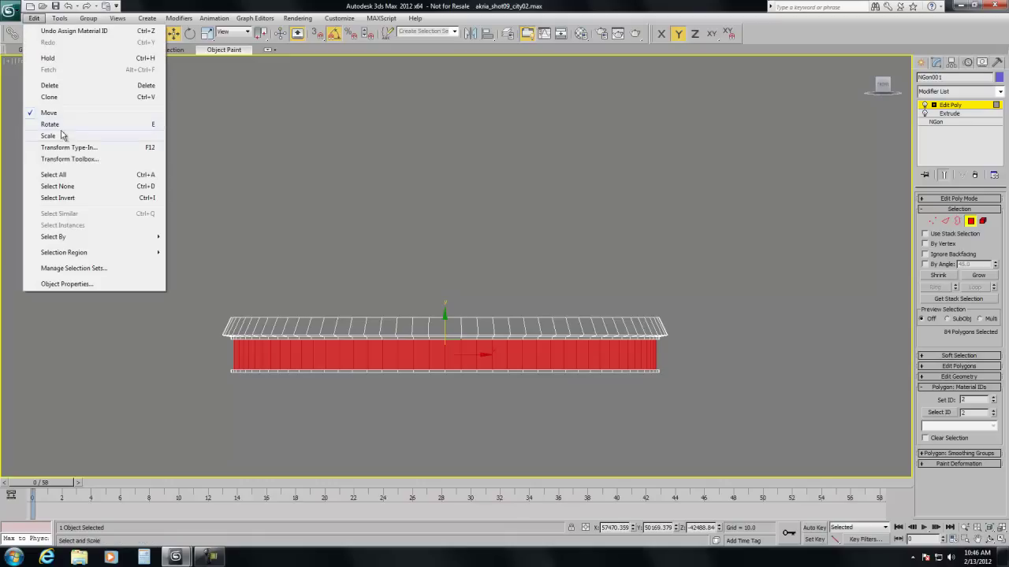
pyautogui.click(55, 175)
pyautogui.click(932, 210)
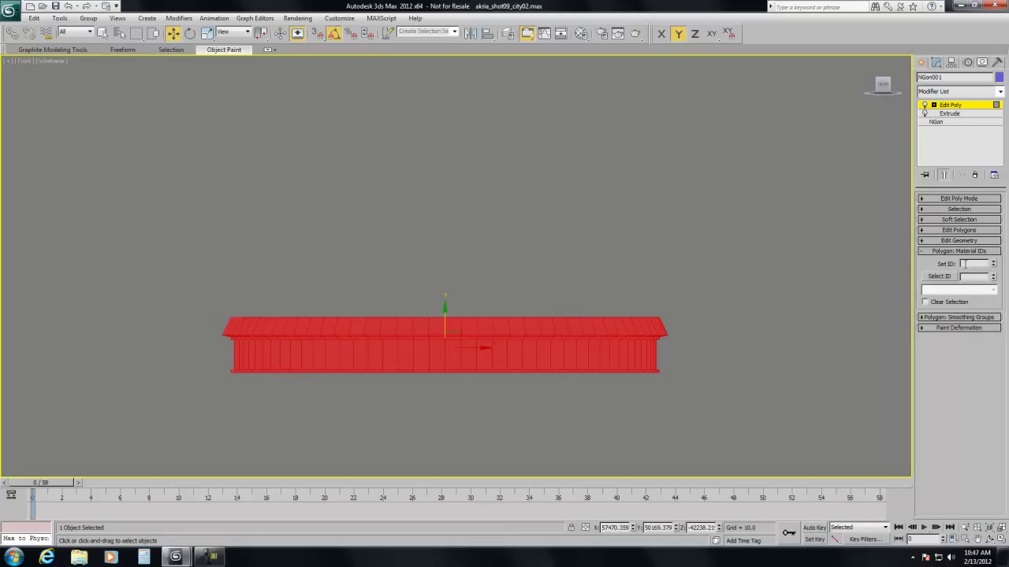
pyautogui.click(953, 253)
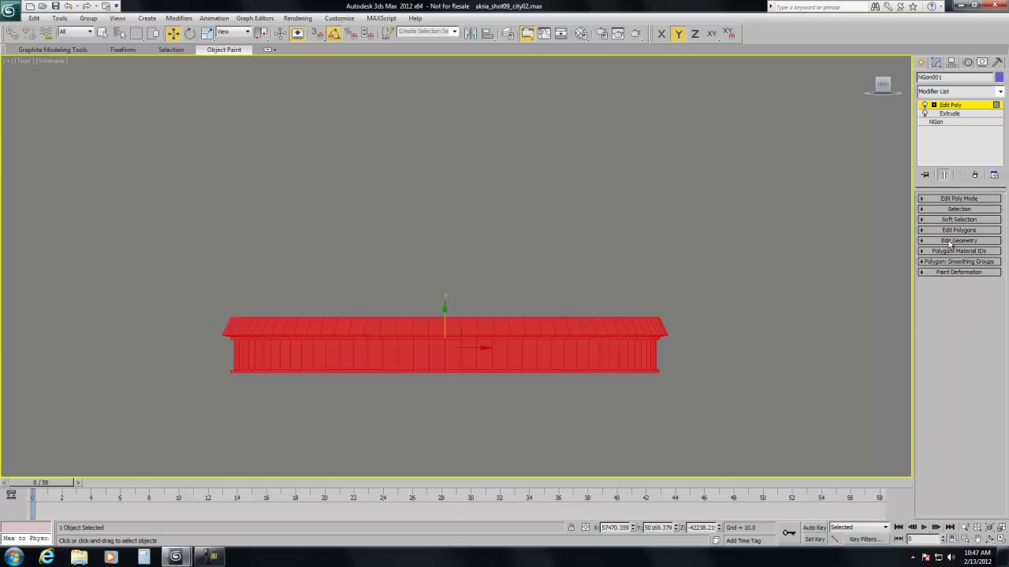
pyautogui.click(950, 241)
pyautogui.click(951, 241)
pyautogui.click(952, 262)
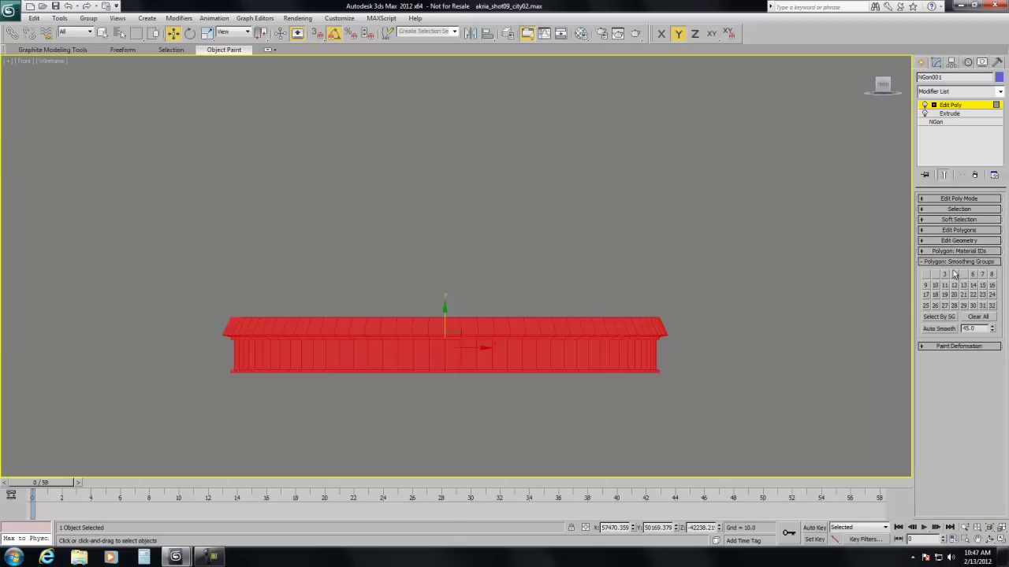
pyautogui.doubleClick(978, 328)
pyautogui.write('25')
pyautogui.click(939, 329)
# Step: Preview the smoothed ring in the maximized Camera view and exit polygon-level editing
pyautogui.rightClick(703, 301)
pyautogui.click(705, 312)
pyautogui.hotkey('alt', 'w')
pyautogui.rightClick(671, 351)
pyautogui.hotkey('alt', 'w')
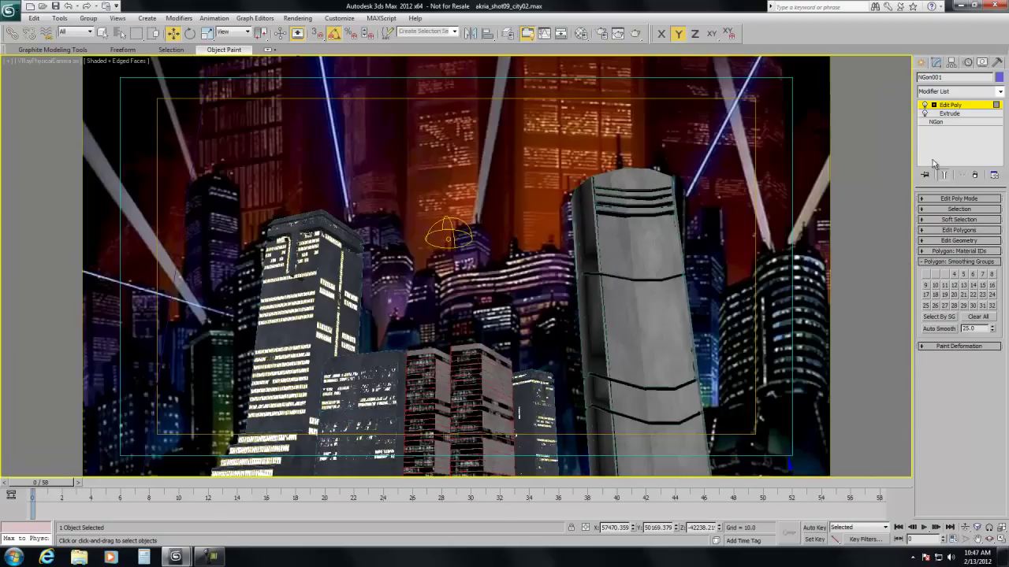
pyautogui.click(949, 105)
# Step: Enable Vertex snapping in the snap settings with Front view maximized
pyautogui.hotkey('alt', 'w')
pyautogui.rightClick(669, 248)
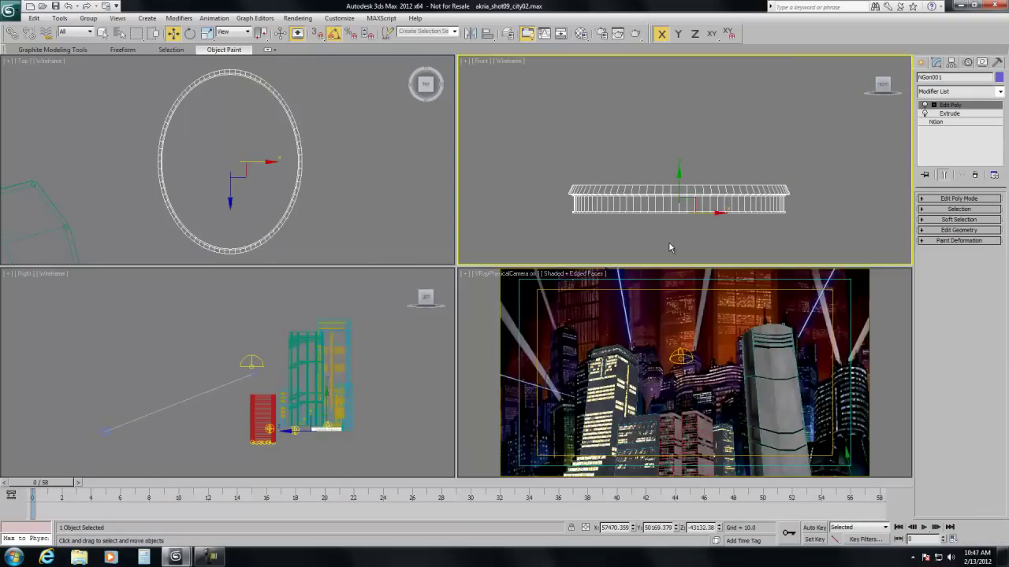
pyautogui.hotkey('alt', 'w')
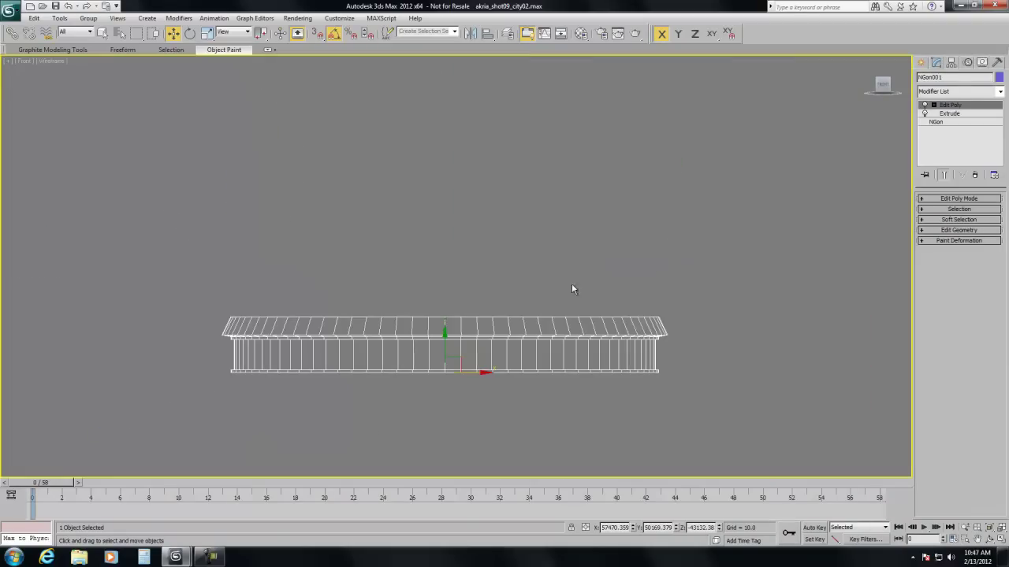
pyautogui.rightClick(316, 33)
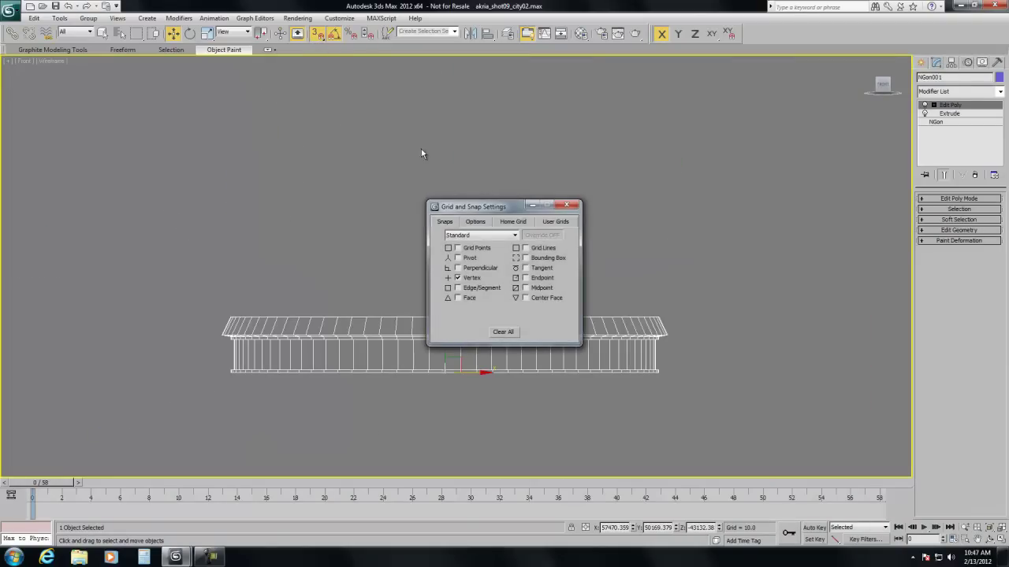
pyautogui.click(566, 205)
# Step: Trial-stack 25 instances of the floor ring, check Camera view, then undo
pyautogui.keyDown('shift'); pyautogui.moveTo(445, 375); pyautogui.dragTo(445, 317); pyautogui.keyUp('shift')
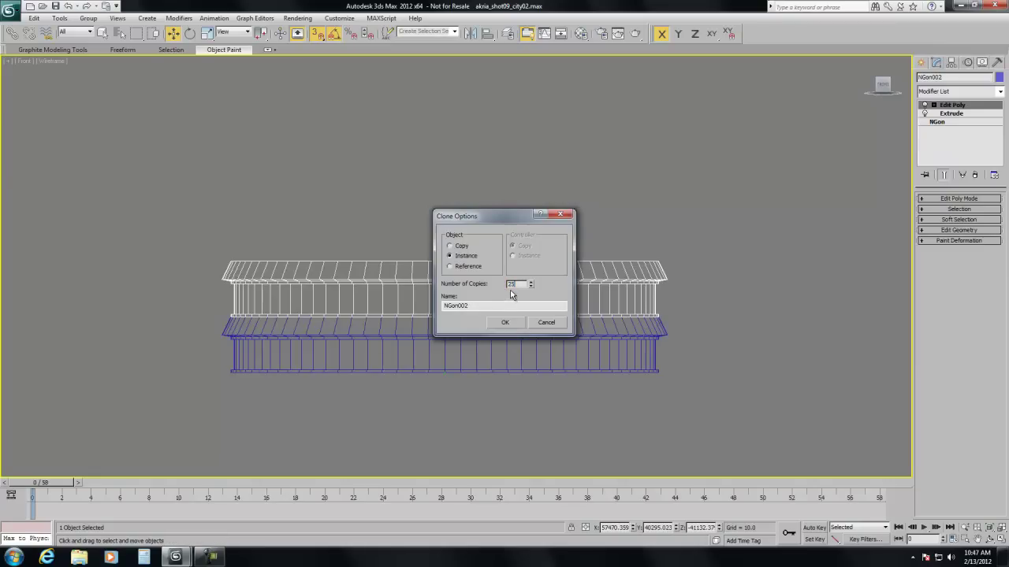
pyautogui.click(506, 322)
pyautogui.hotkey('alt', 'w')
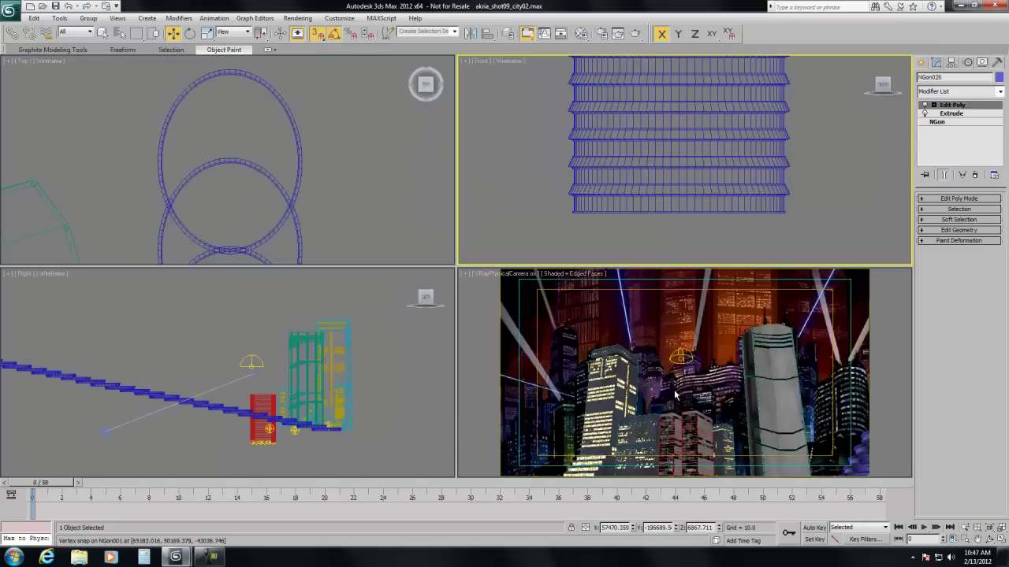
pyautogui.rightClick(669, 394)
pyautogui.hotkey('alt', 'w')
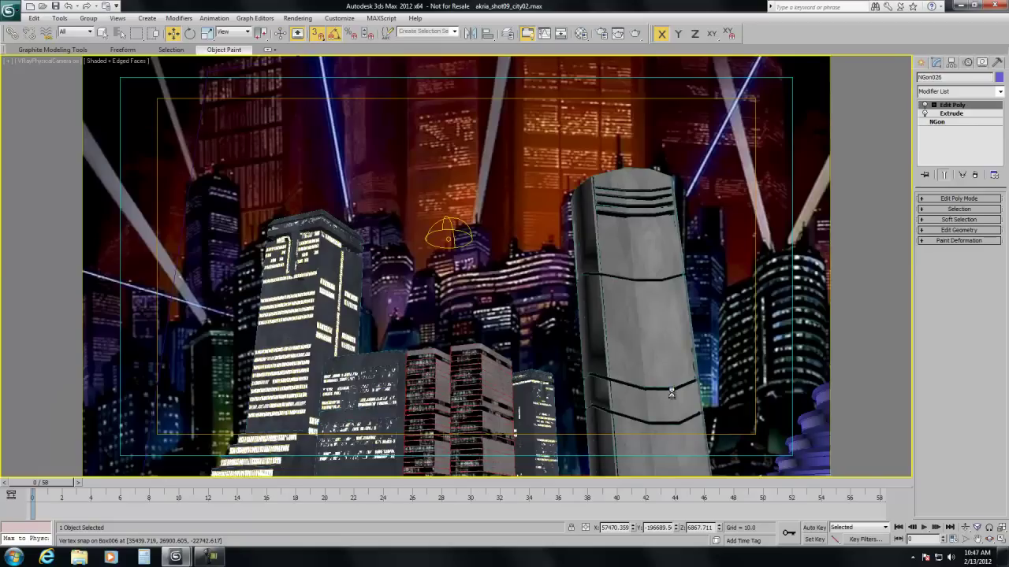
pyautogui.hotkey('alt', 'w')
pyautogui.hotkey('ctrl', 'z')
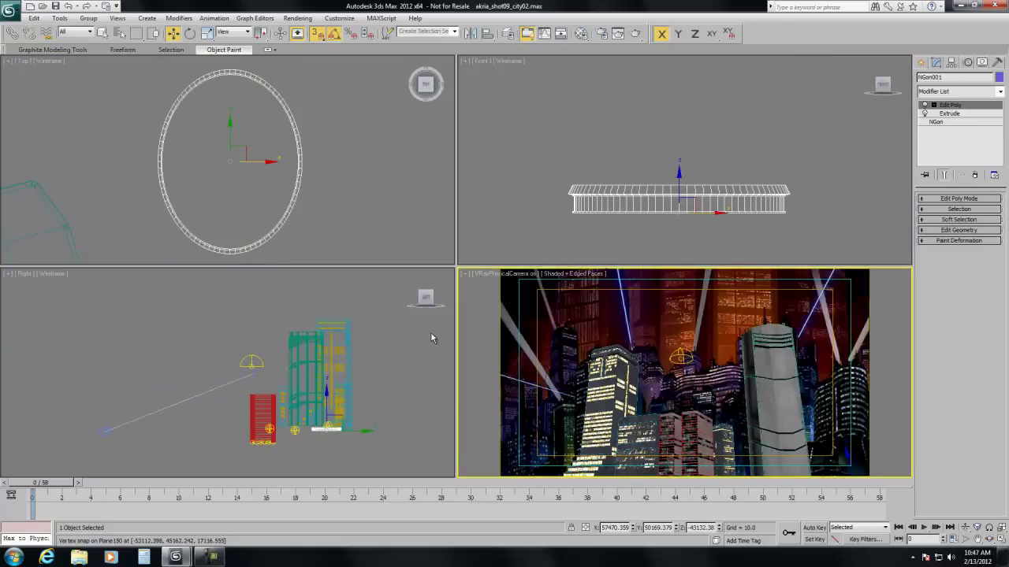
# Step: Shift-move the floor ring upward in Front view to clone 25 stacked instances
pyautogui.rightClick(529, 252)
pyautogui.hotkey('alt', 'w')
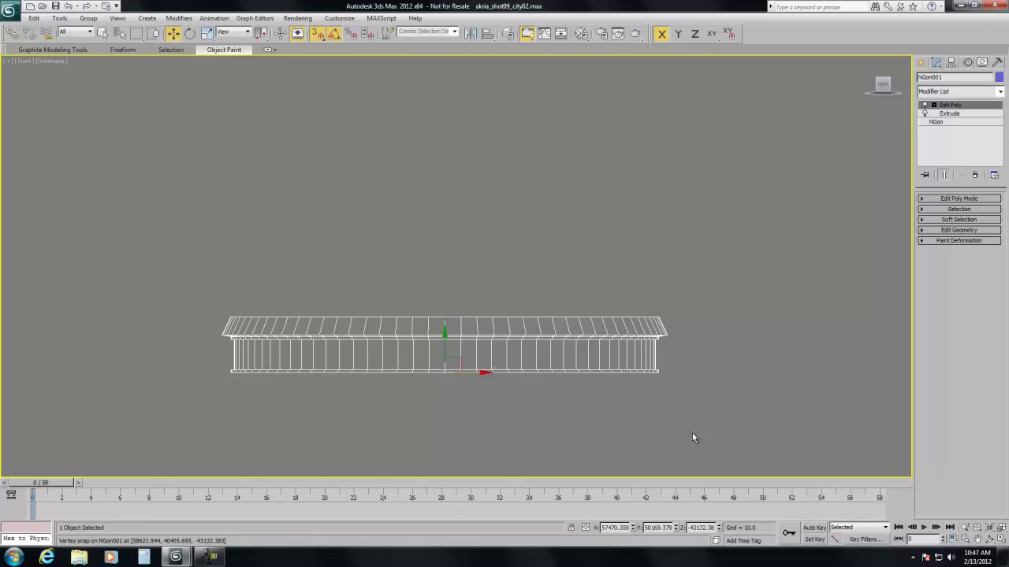
pyautogui.click(989, 539)
pyautogui.moveTo(457, 367); pyautogui.dragTo(443, 376)
pyautogui.press('w')
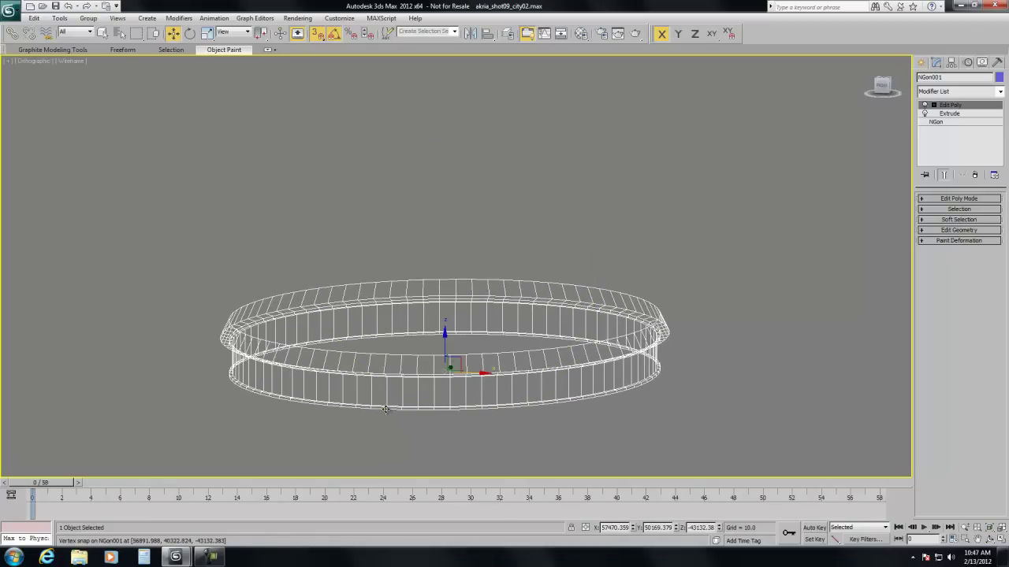
pyautogui.keyDown('shift'); pyautogui.moveTo(386, 409); pyautogui.dragTo(388, 363); pyautogui.keyUp('shift')
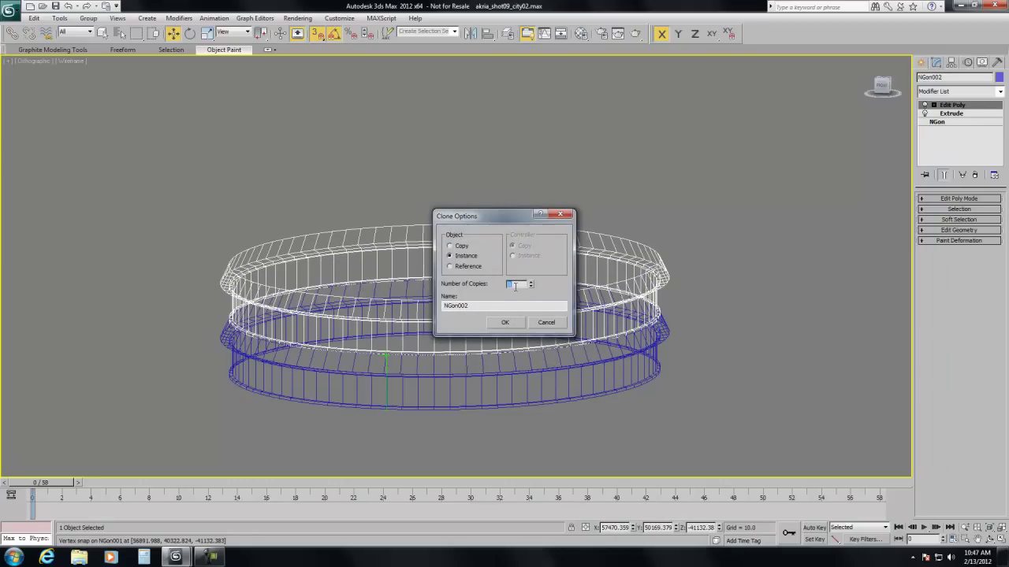
pyautogui.write('25')
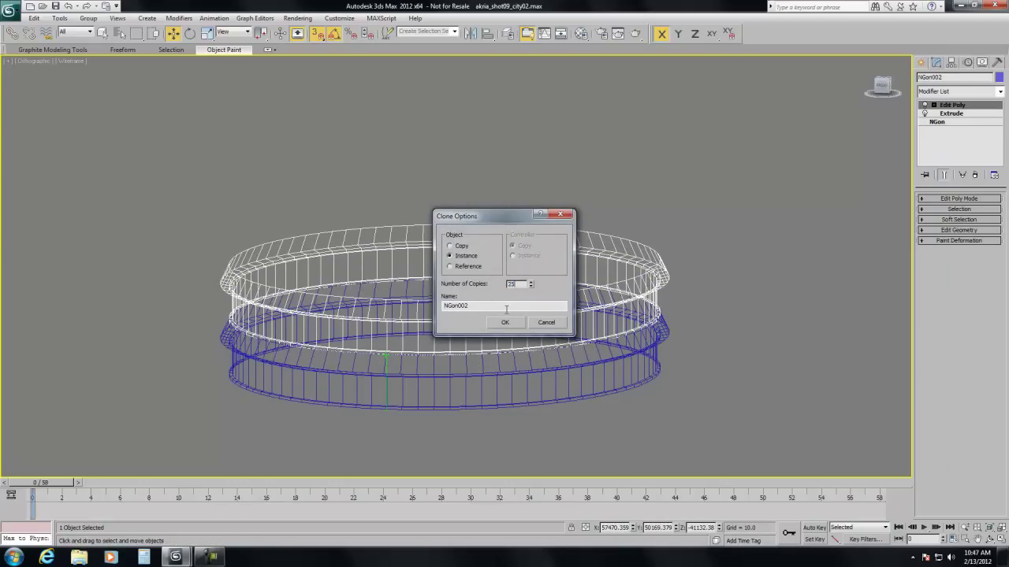
pyautogui.click(505, 325)
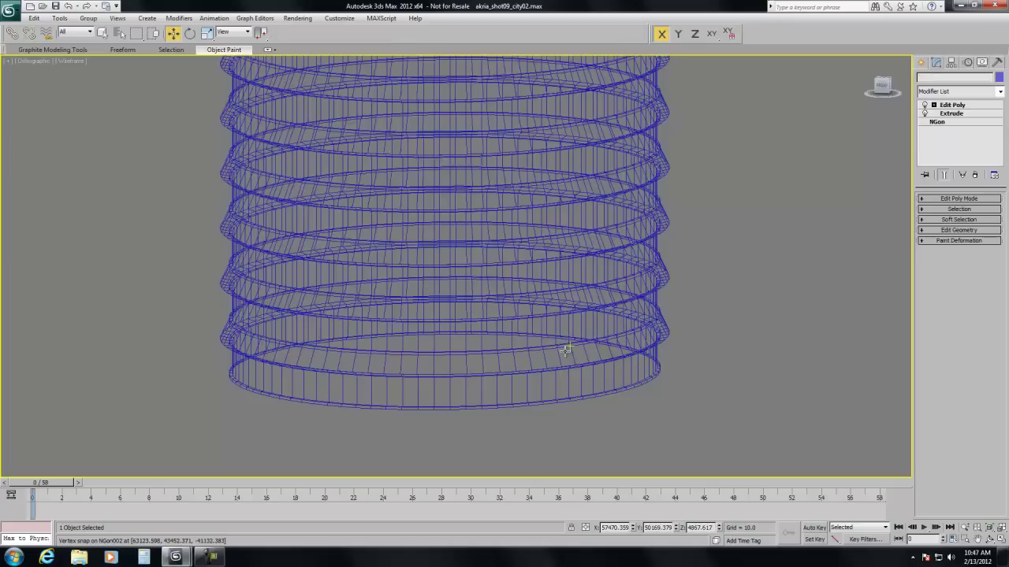
pyautogui.press('f')
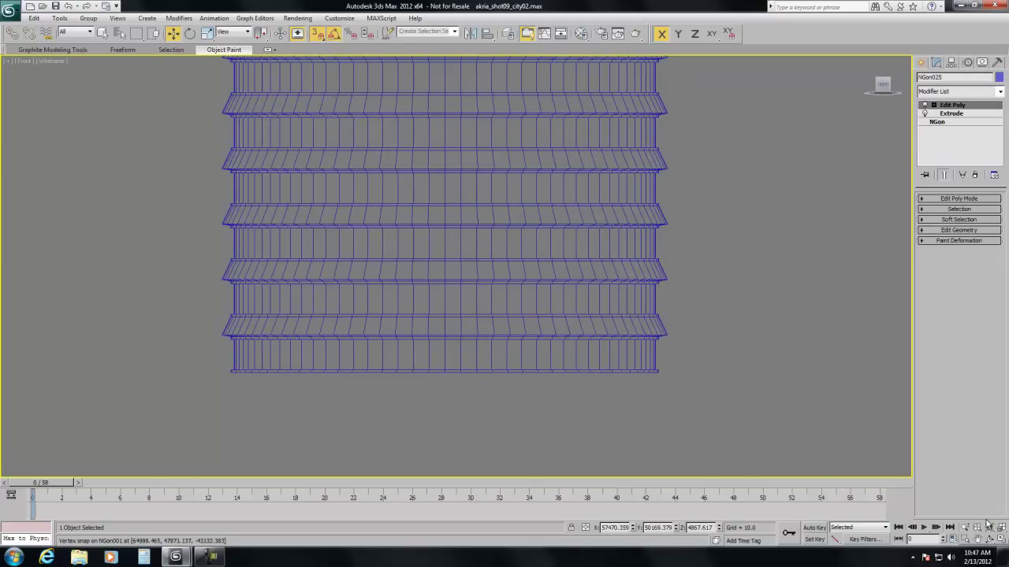
pyautogui.press('z')
# Step: Zoom Extents All and box-select all 25 rings of the tower in Top view
pyautogui.click(871, 323)
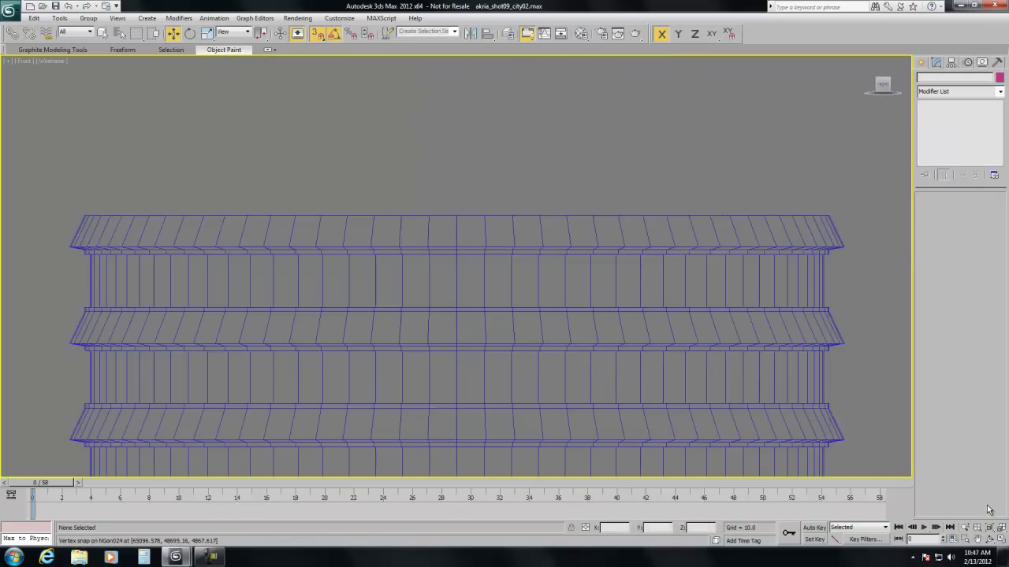
pyautogui.click(1001, 528)
pyautogui.hotkey('alt', 'w')
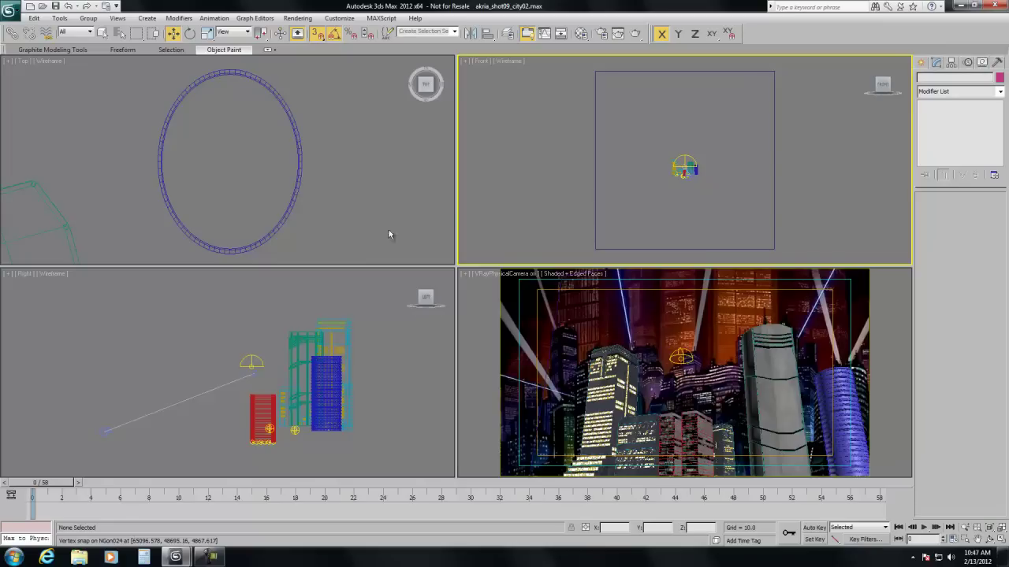
pyautogui.hotkey('alt', 'w')
pyautogui.moveTo(554, 84); pyautogui.dragTo(482, 197)
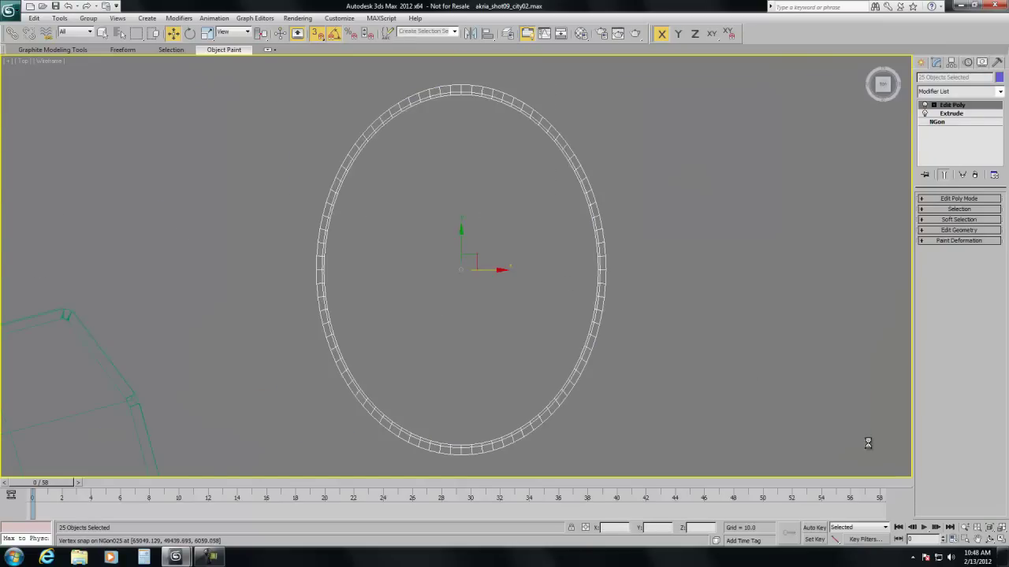
pyautogui.hotkey('alt', 'w')
pyautogui.click(990, 526)
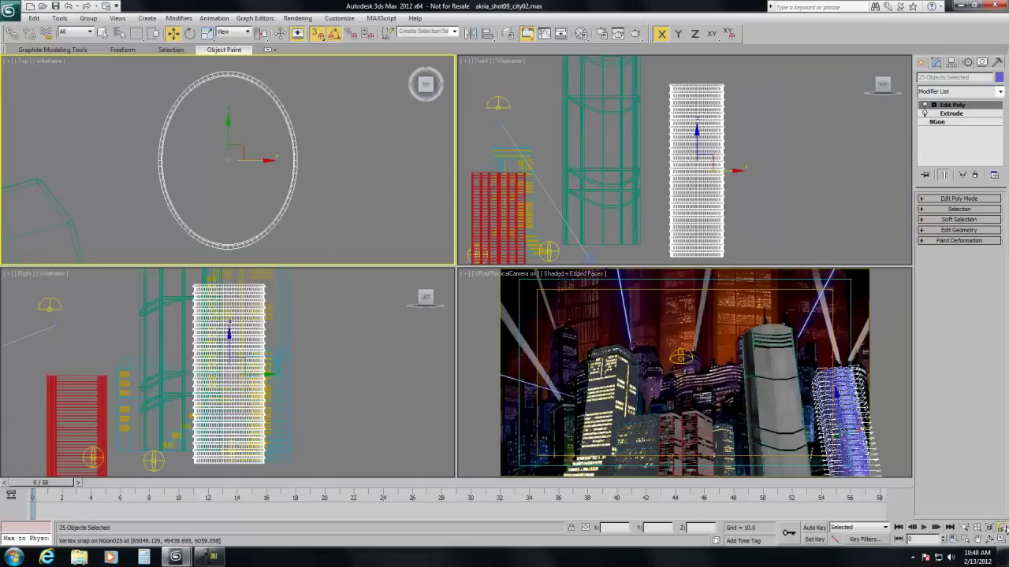
# Step: With snaps on, move the ring stack slightly along Y, then maximize the Camera view
pyautogui.rightClick(334, 171)
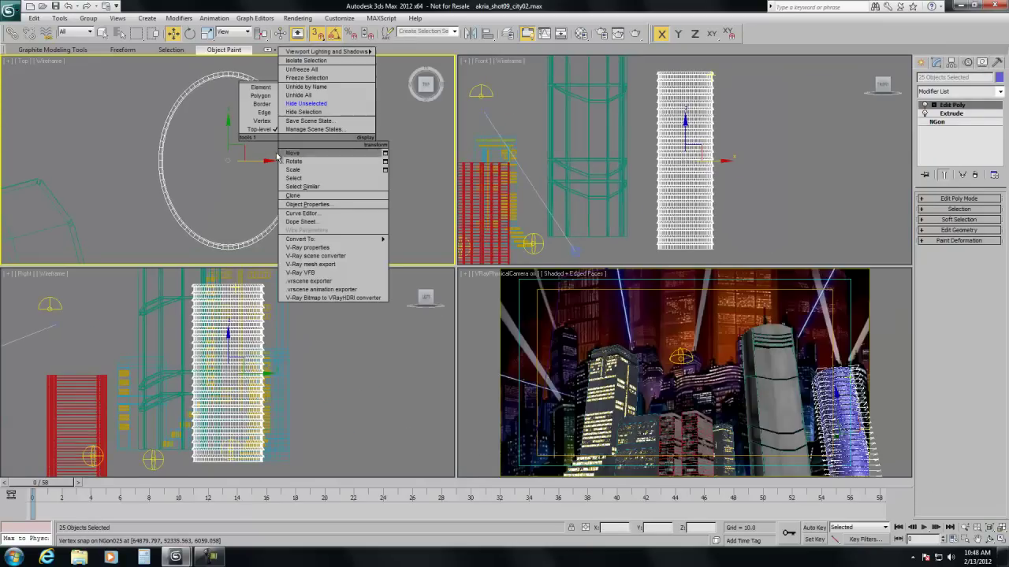
pyautogui.click(332, 34)
pyautogui.moveTo(227, 137); pyautogui.dragTo(228, 132)
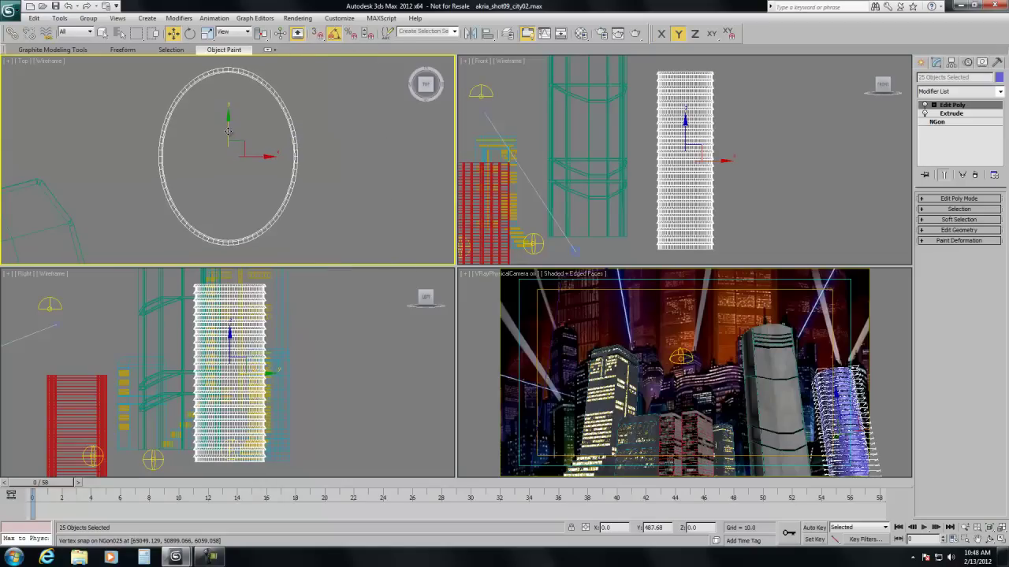
pyautogui.rightClick(512, 315)
pyautogui.hotkey('alt', 'w')
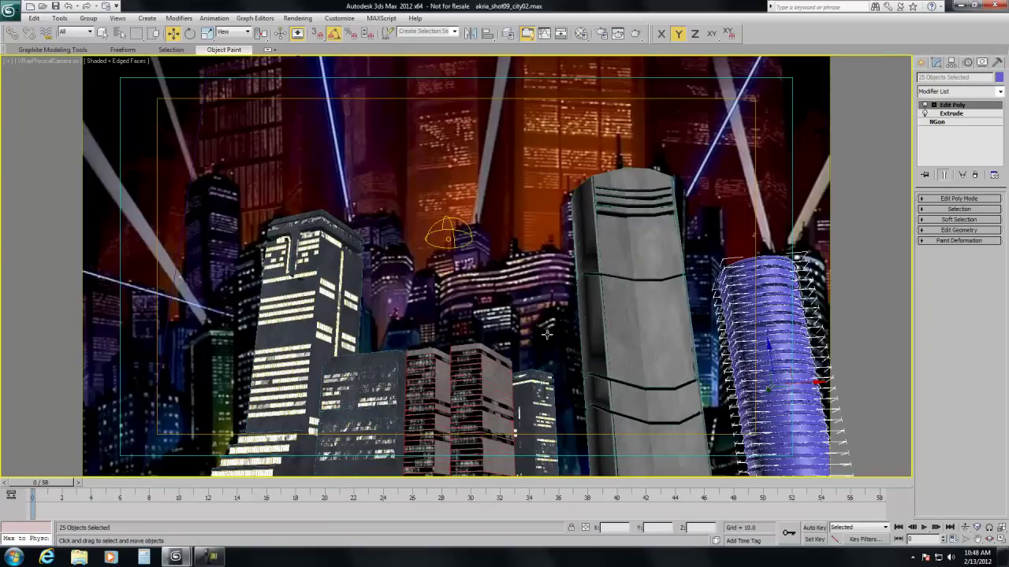
# Step: Copy material slot 4 into slot 5, name it 'building oval', and assign it to the tower
pyautogui.click(582, 35)
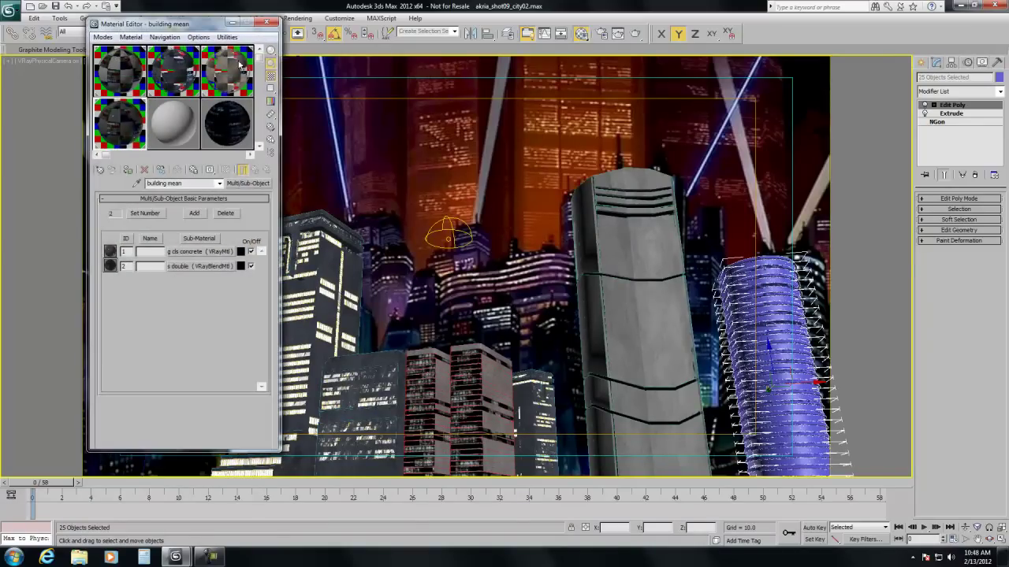
pyautogui.moveTo(130, 127); pyautogui.dragTo(162, 132)
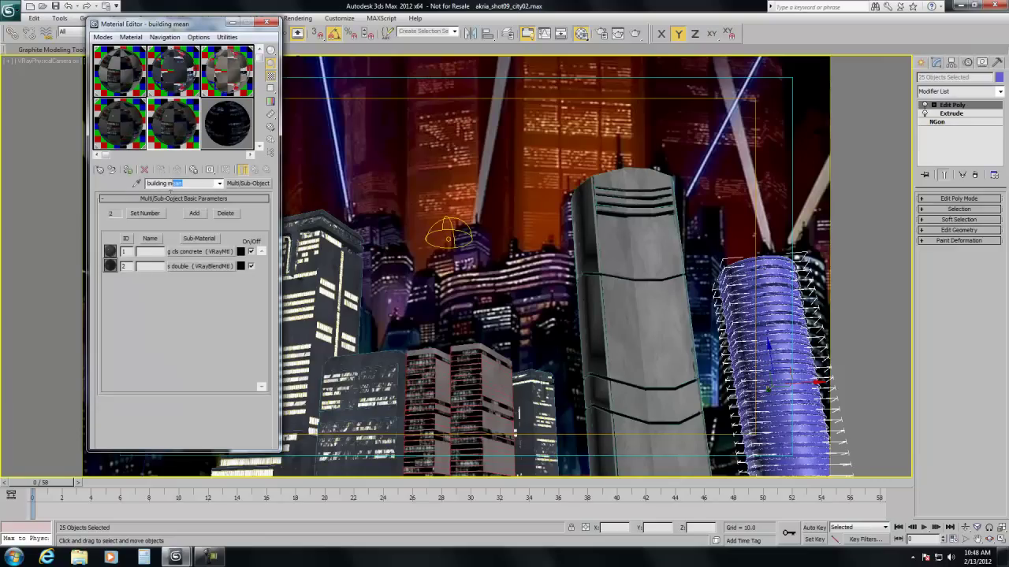
pyautogui.write('oval')
pyautogui.click(127, 170)
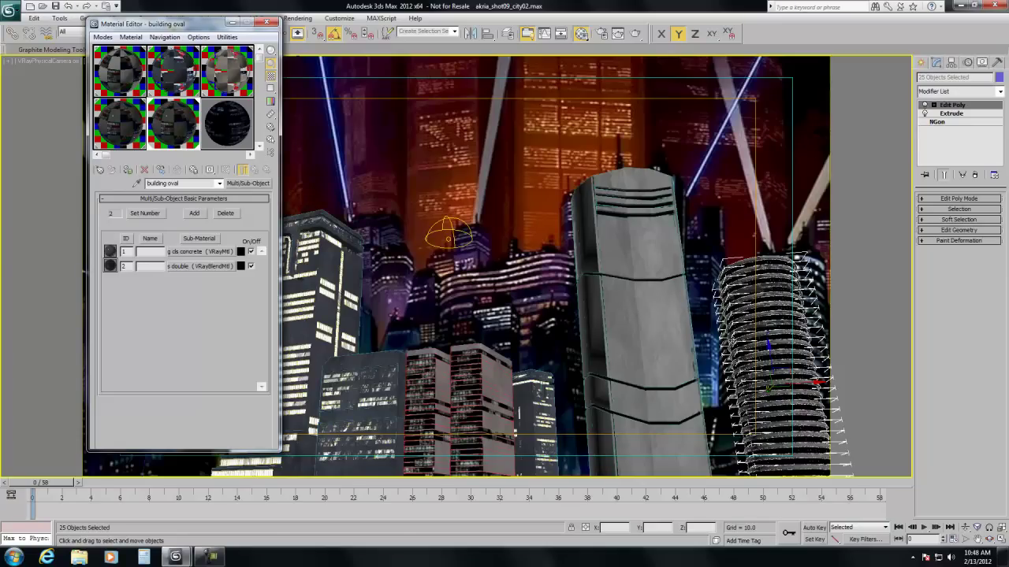
pyautogui.click(945, 92)
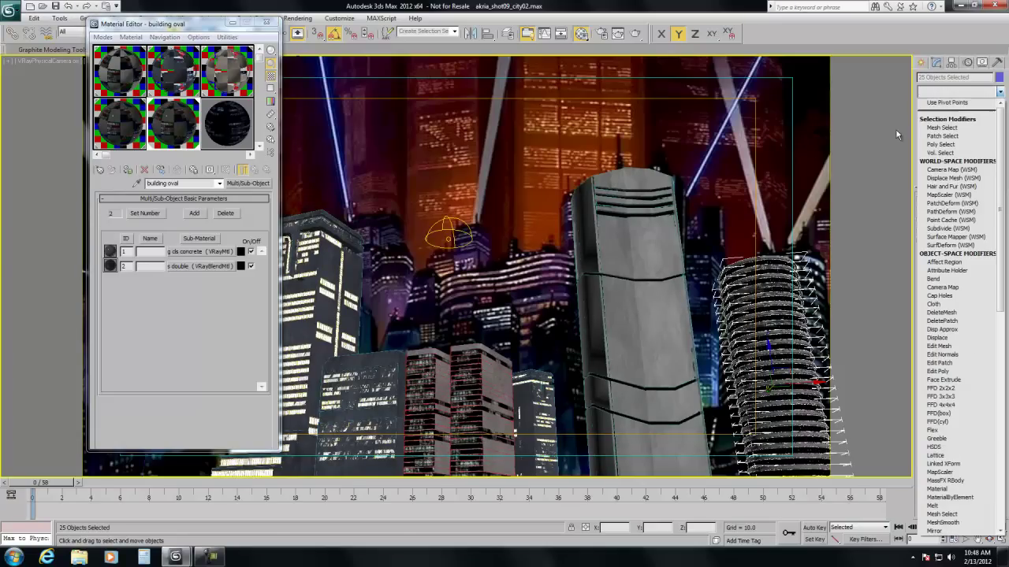
# Step: Add a UVW Map modifier set to Cylindrical and fit it to the tower
pyautogui.click(1002, 319)
pyautogui.scroll(-1, 969, 351)
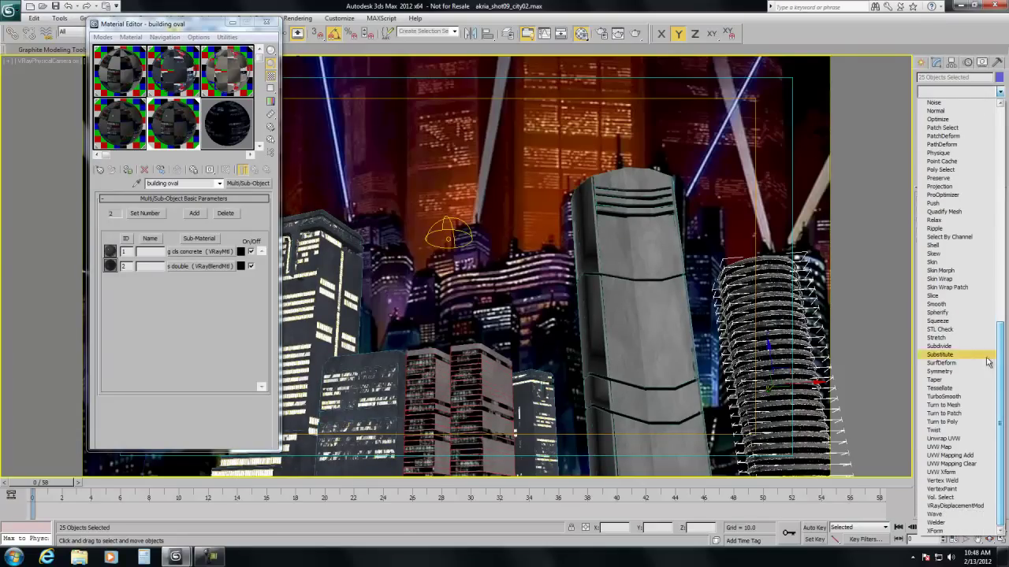
pyautogui.click(952, 446)
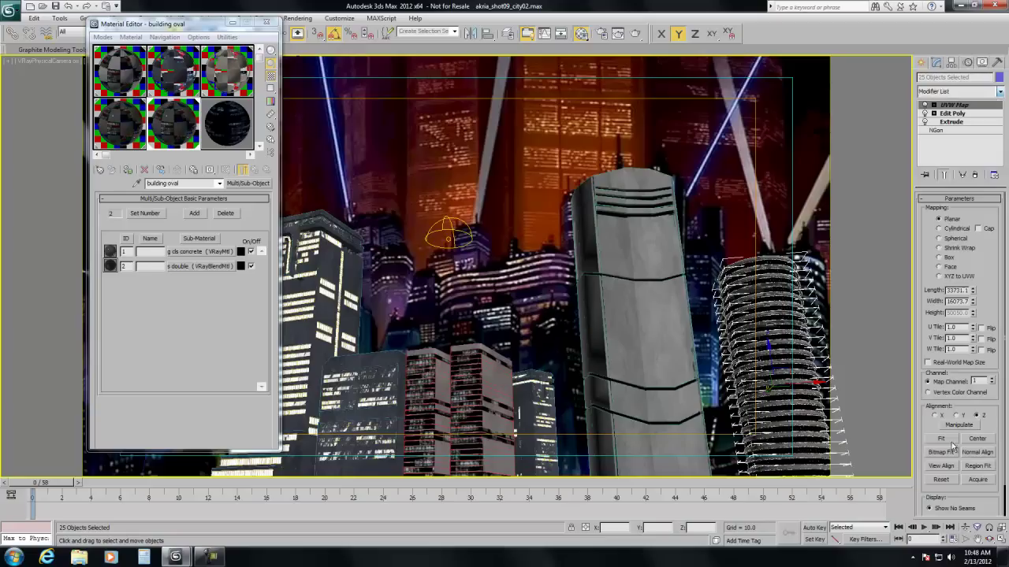
pyautogui.click(950, 230)
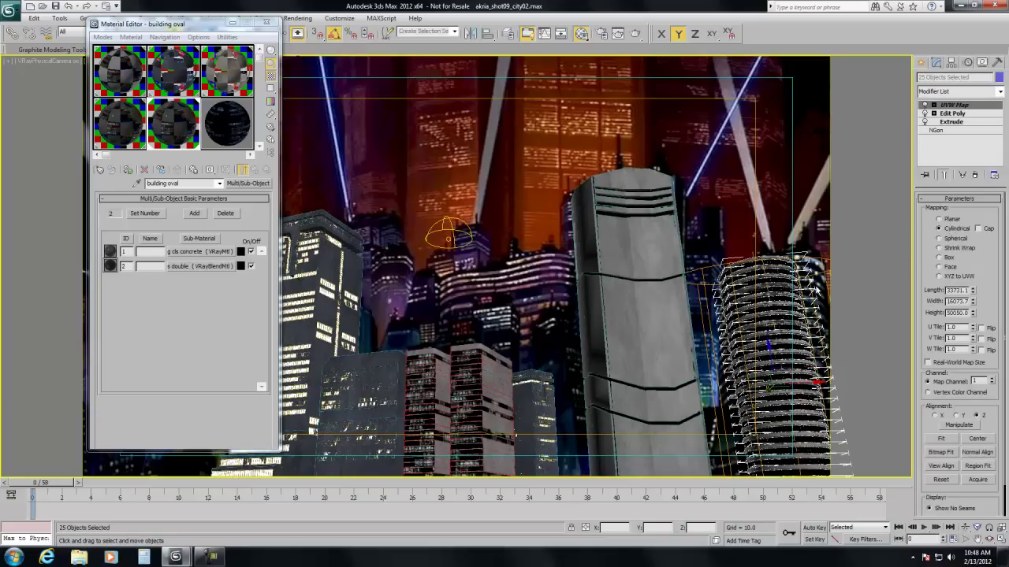
pyautogui.click(940, 438)
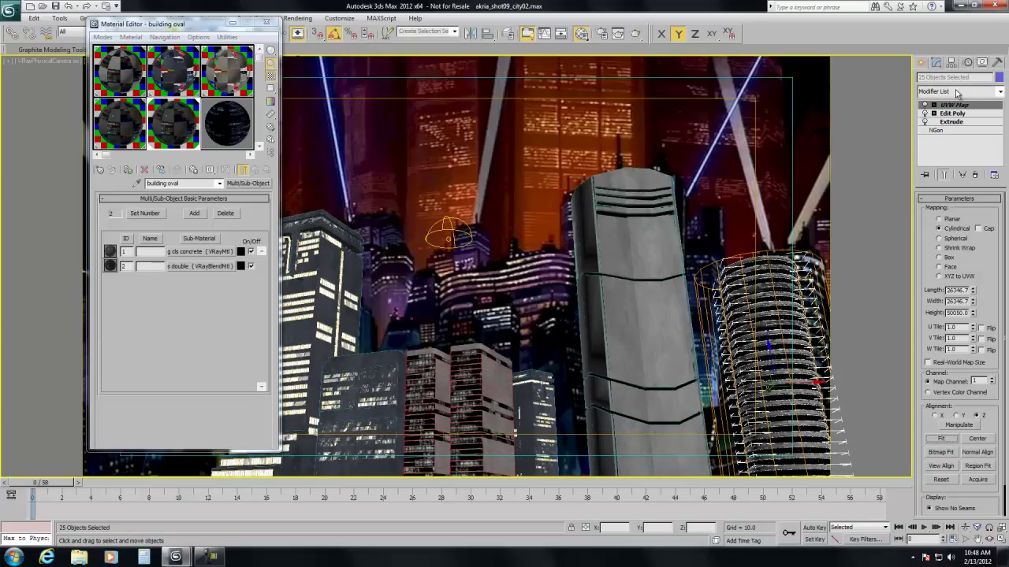
# Step: Stack a Mesh Select and then an Edit Poly modifier above the UVW Map
pyautogui.click(957, 93)
pyautogui.click(957, 92)
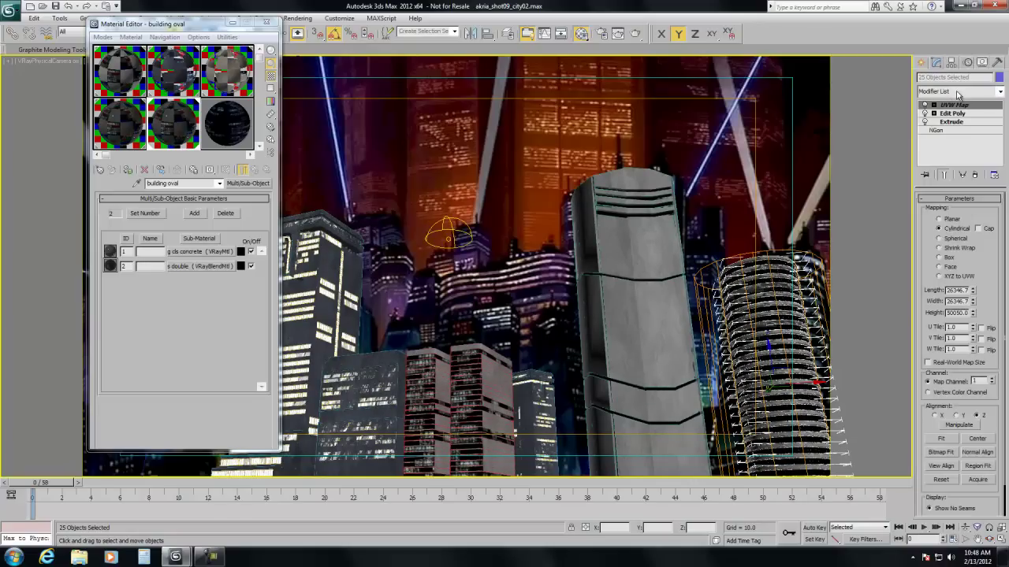
pyautogui.click(960, 93)
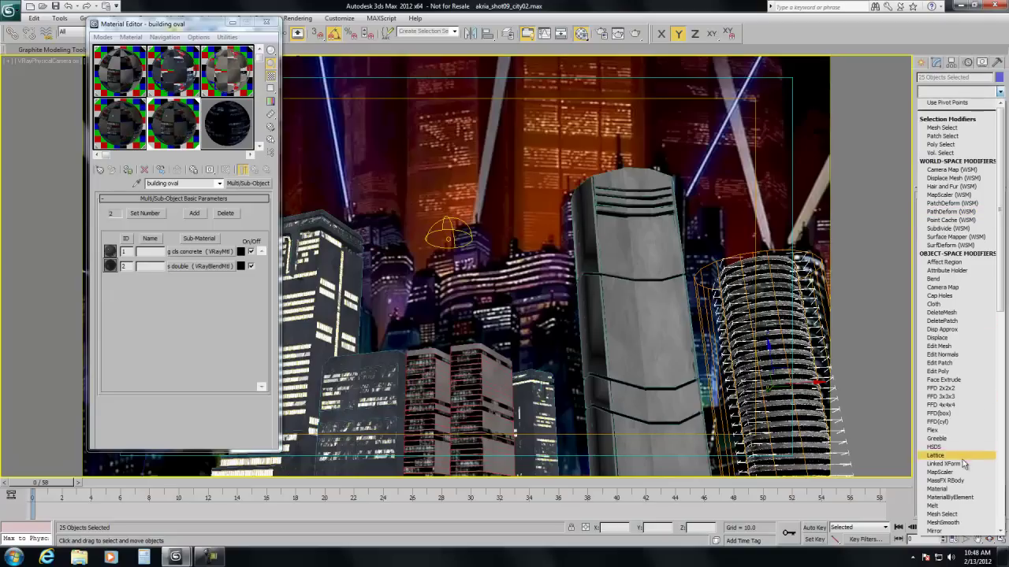
pyautogui.click(949, 514)
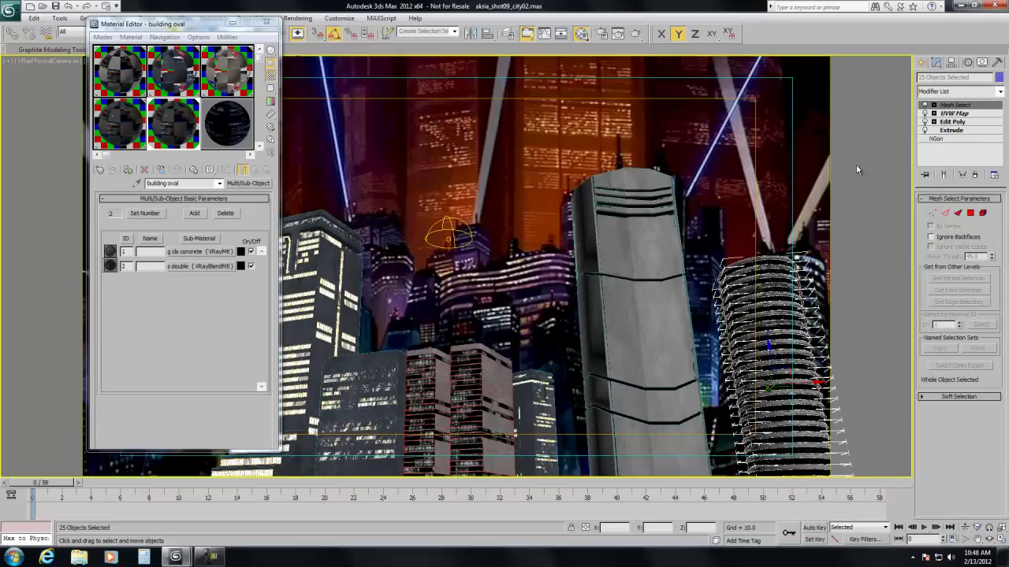
pyautogui.click(959, 92)
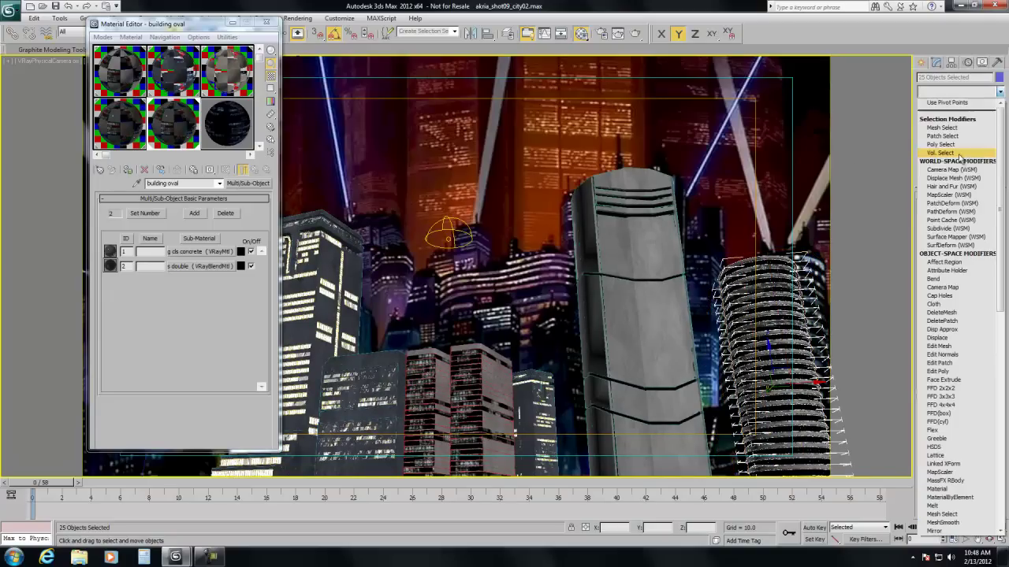
pyautogui.click(953, 371)
# Step: In Edit Poly Polygon mode, clear the selection and select material ID 2 polygons
pyautogui.click(966, 210)
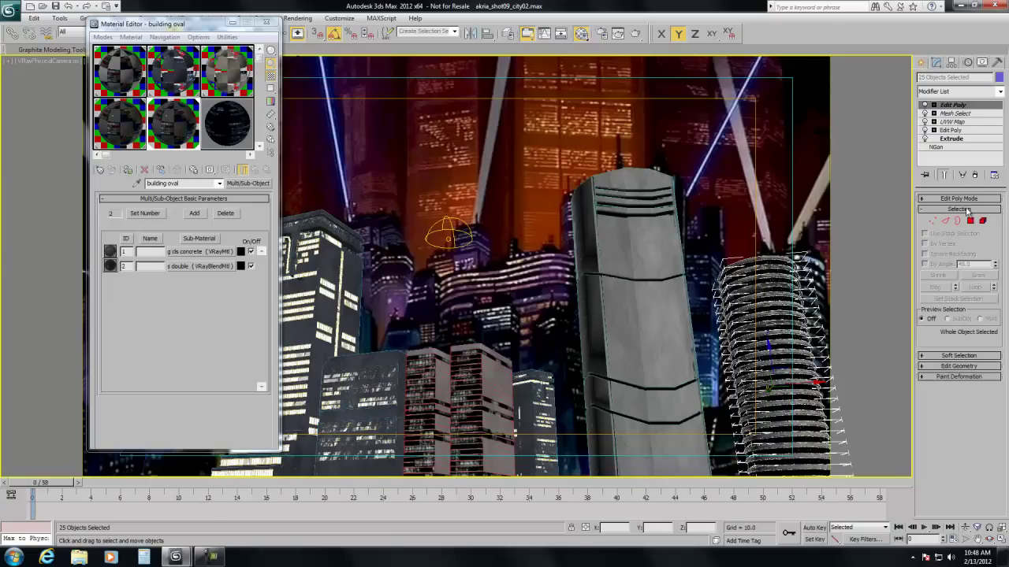
pyautogui.click(970, 222)
pyautogui.click(959, 209)
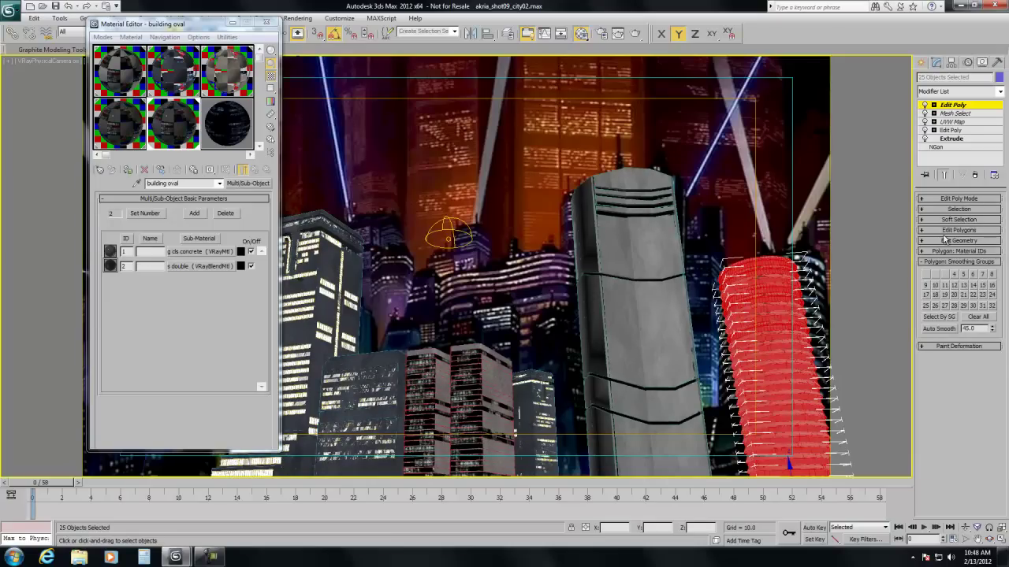
pyautogui.click(866, 265)
pyautogui.click(938, 252)
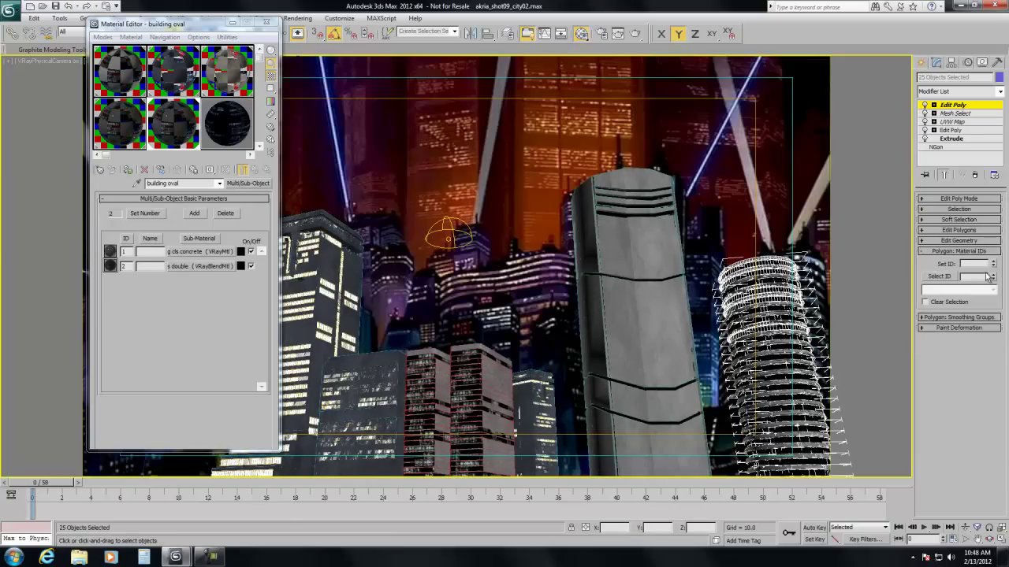
pyautogui.click(949, 278)
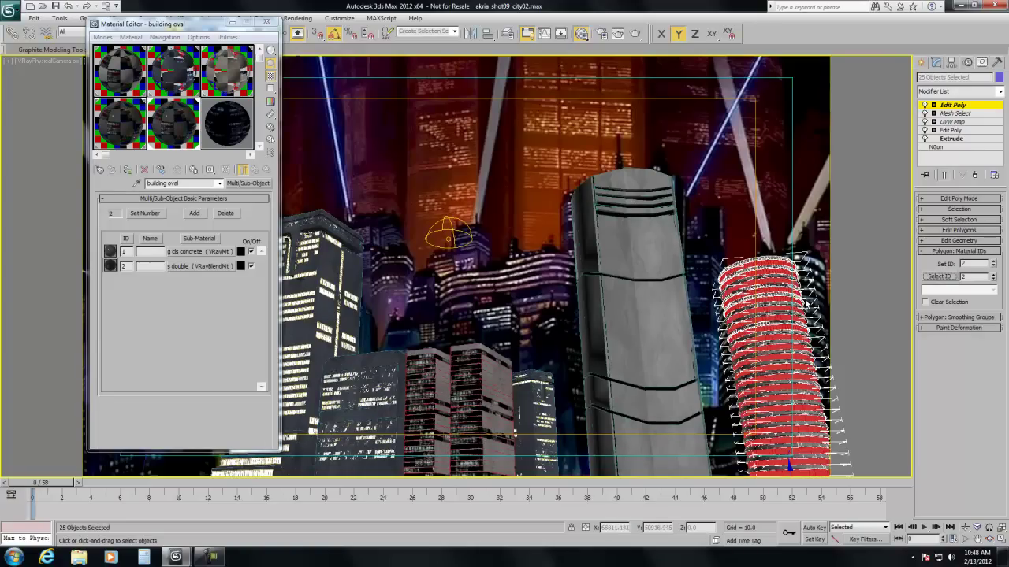
pyautogui.click(954, 91)
# Step: Add a second UVW Map for the ID 2 polygons and hide the unselected buildings
pyautogui.scroll(-5, 1001, 432)
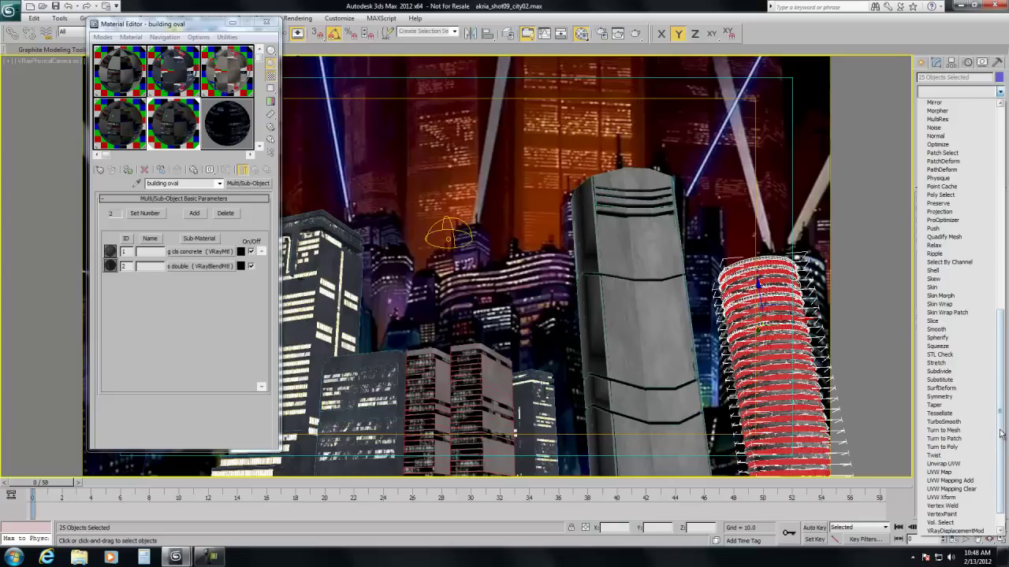
pyautogui.click(950, 471)
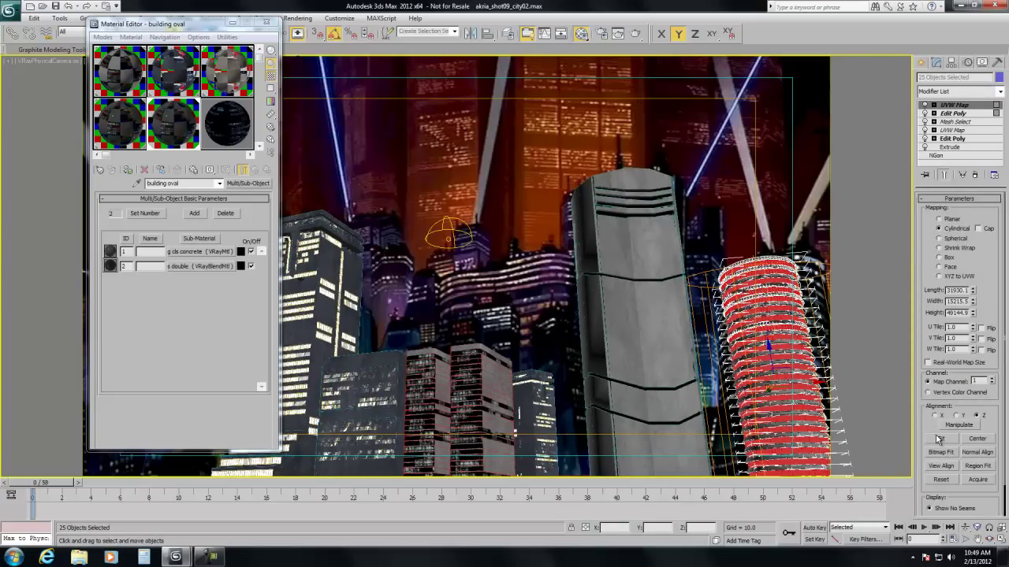
pyautogui.rightClick(419, 183)
pyautogui.click(463, 163)
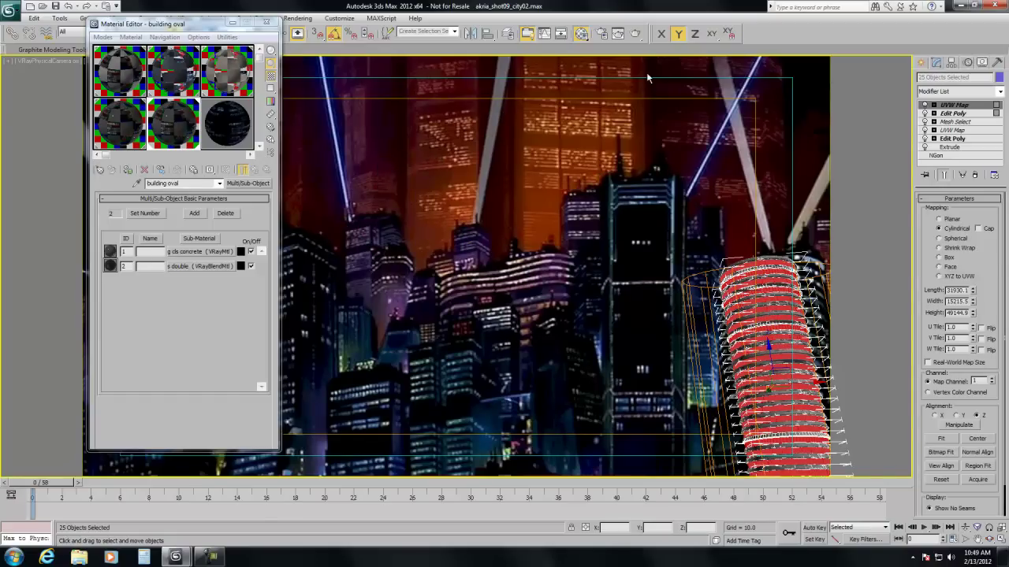
# Step: Open Rendering > Environment and render the camera view with Shift+Q
pyautogui.click(297, 17)
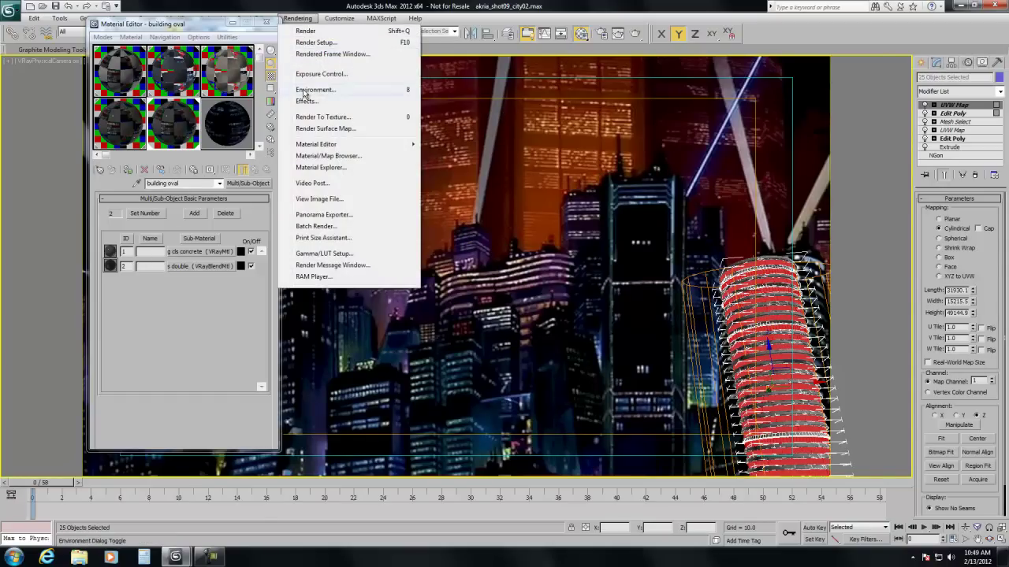
pyautogui.click(311, 84)
pyautogui.hotkey('shift', 'q')
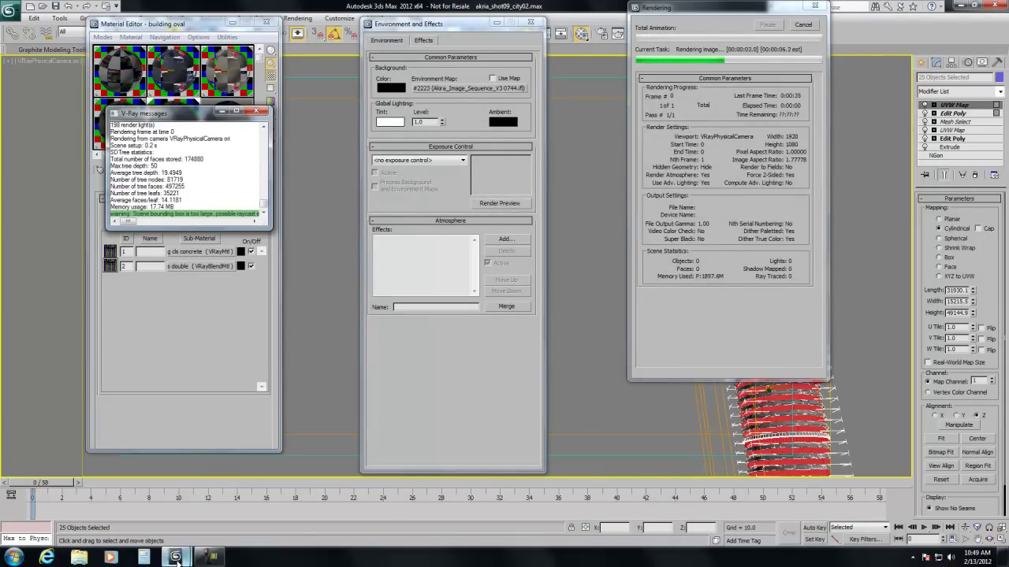
# Step: Zoom the V-Ray frame buffer image to 50% and shift the window left to reveal more tower
pyautogui.moveTo(211, 555)
pyautogui.click(203, 485)
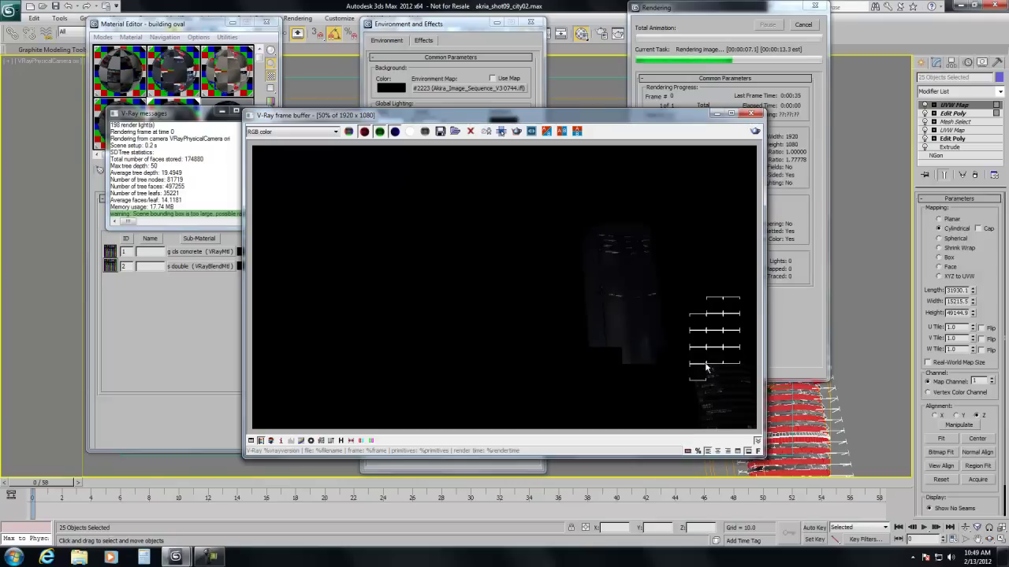
pyautogui.doubleClick(735, 397)
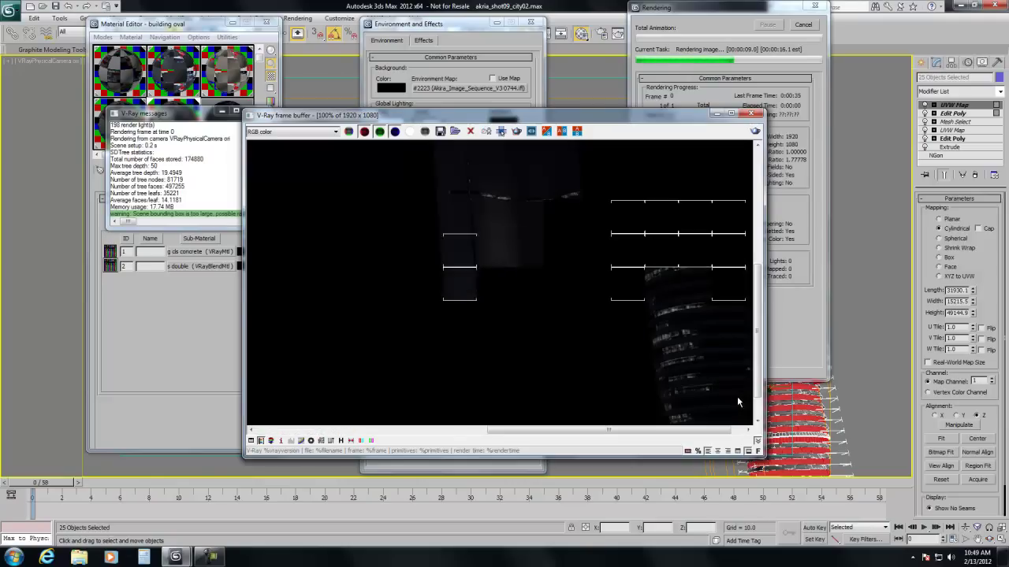
pyautogui.click(757, 421)
pyautogui.click(749, 431)
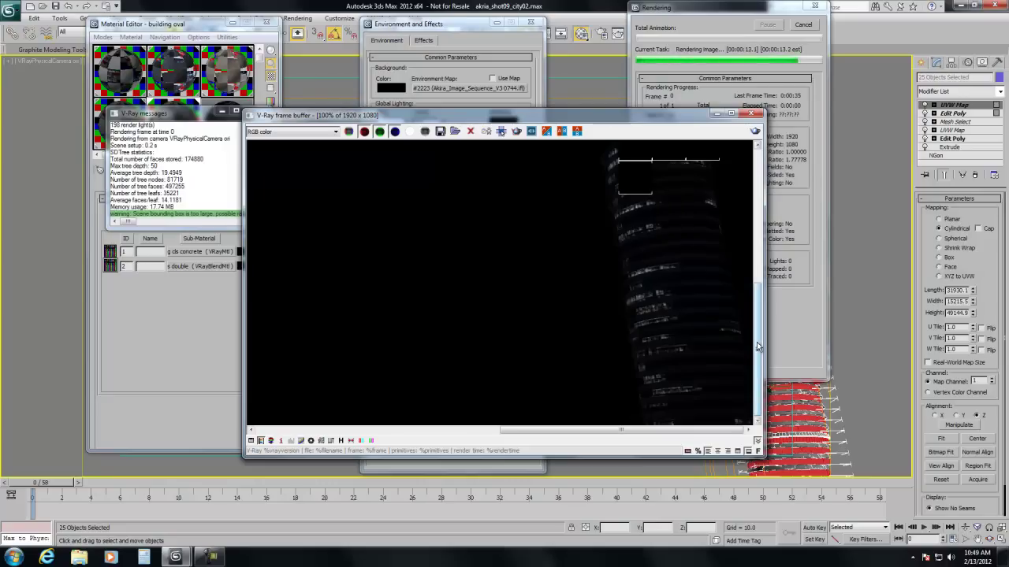
pyautogui.moveTo(757, 333); pyautogui.dragTo(757, 324)
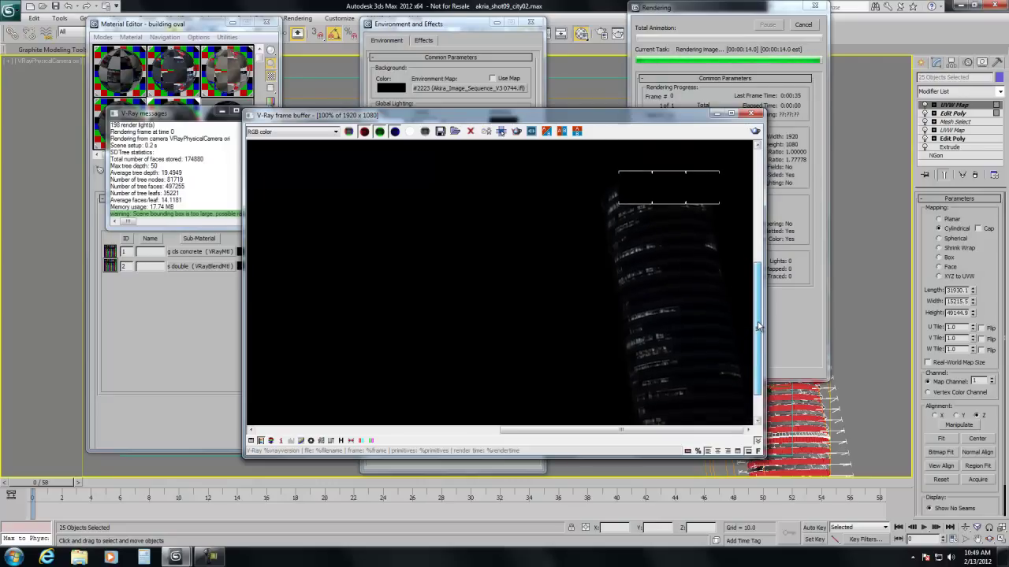
pyautogui.doubleClick(663, 322)
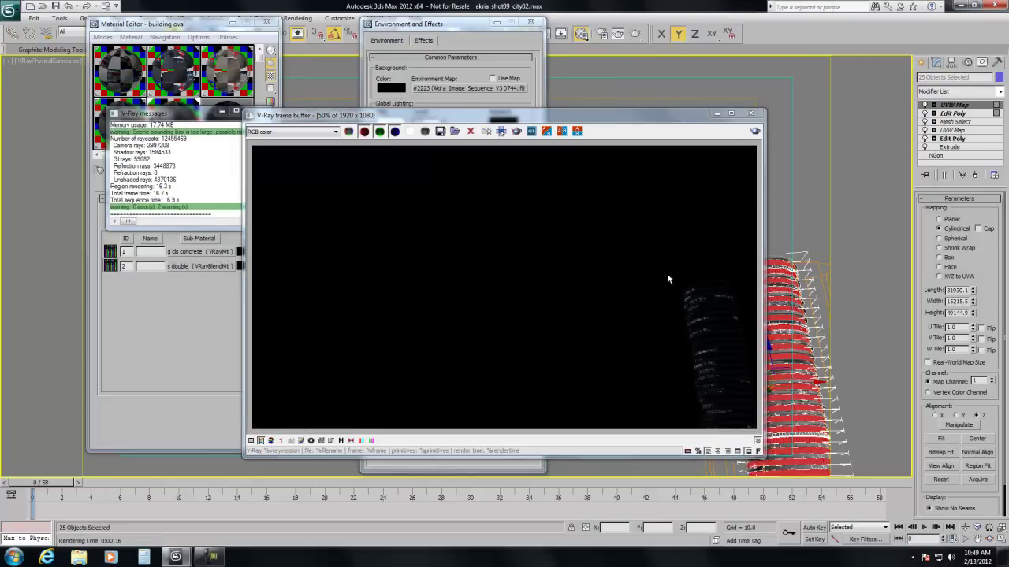
pyautogui.moveTo(591, 124); pyautogui.dragTo(583, 126)
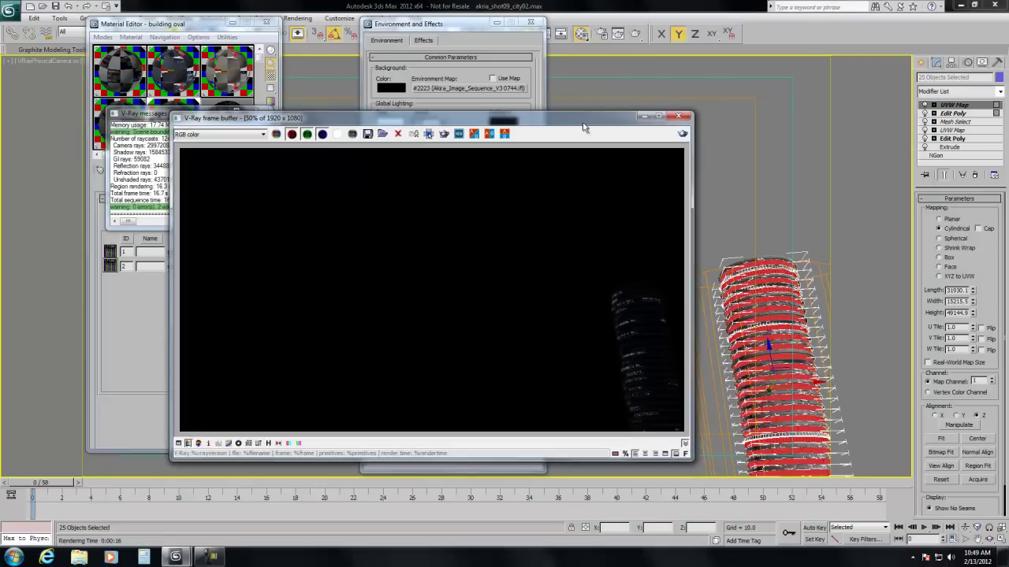
# Step: Fit the window UVW Map to 24940.0 length and width, rotate its gizmo, and re-render the camera view
pyautogui.rightClick(787, 219)
pyautogui.click(791, 236)
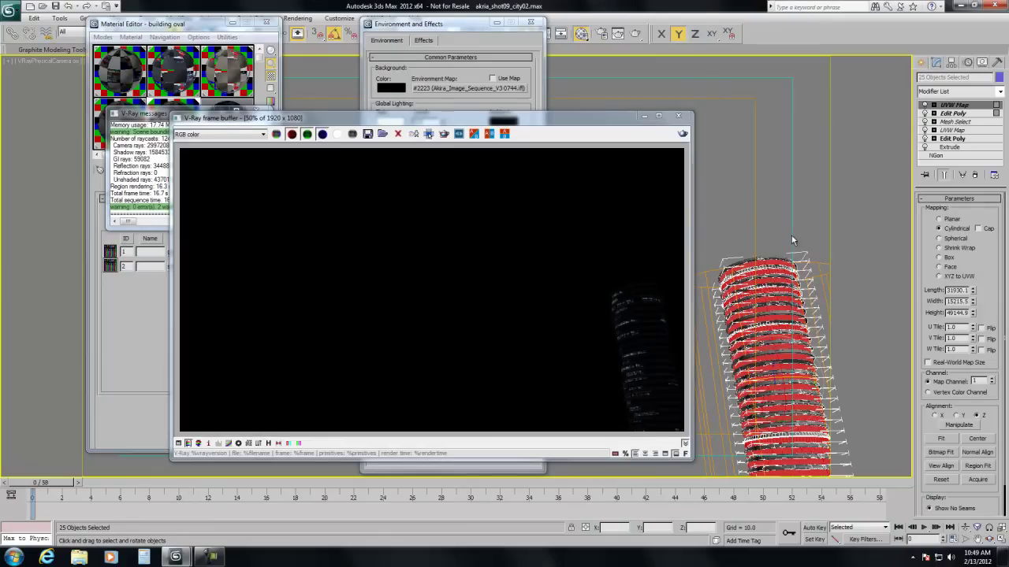
pyautogui.click(941, 439)
pyautogui.click(954, 105)
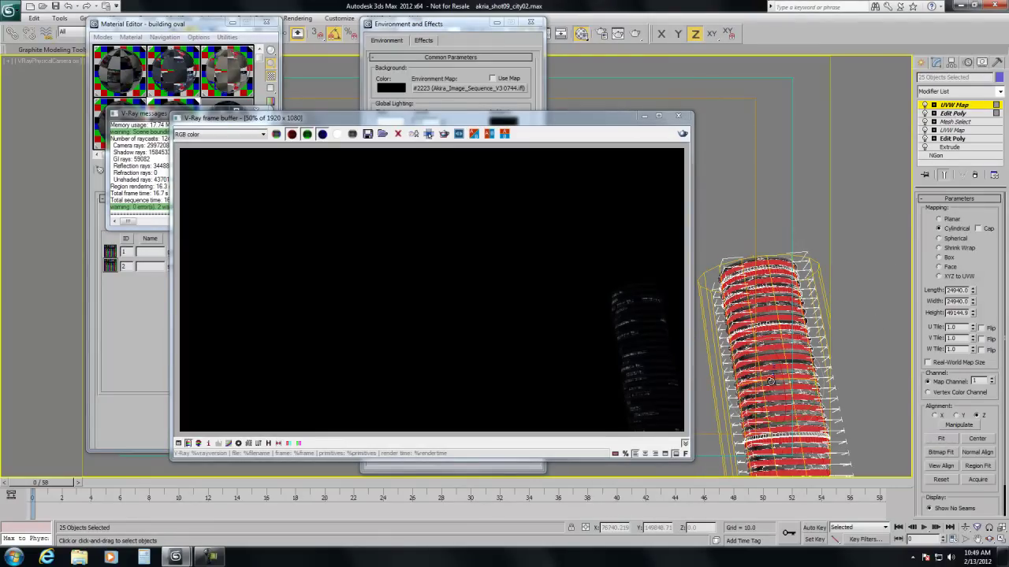
pyautogui.moveTo(770, 381); pyautogui.dragTo(722, 154)
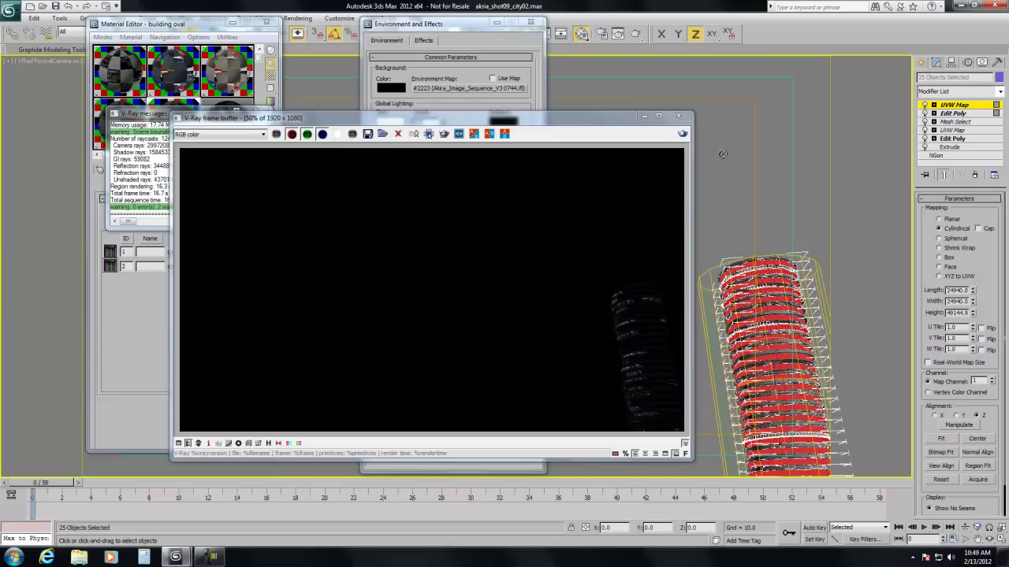
pyautogui.click(635, 33)
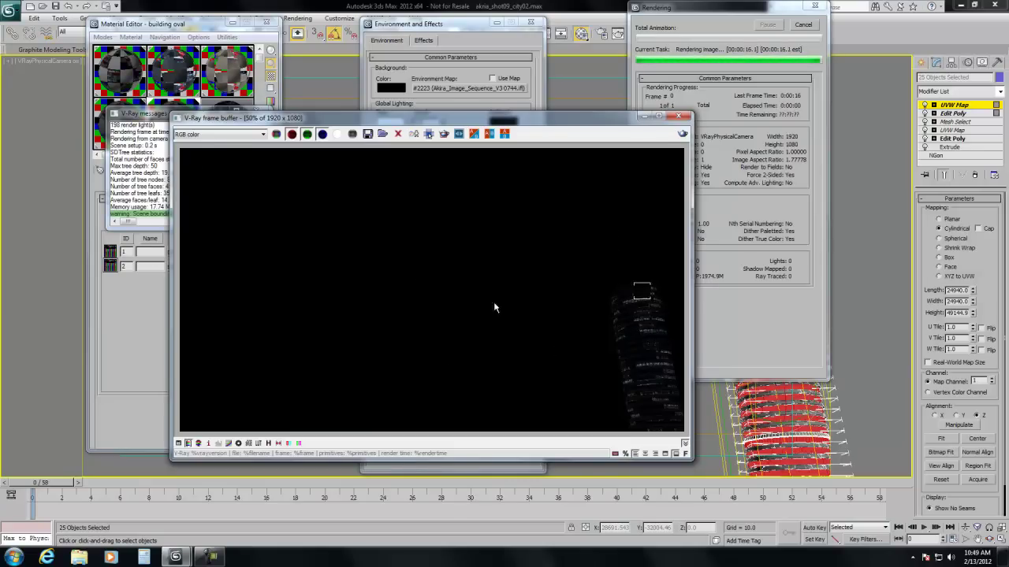
pyautogui.click(193, 112)
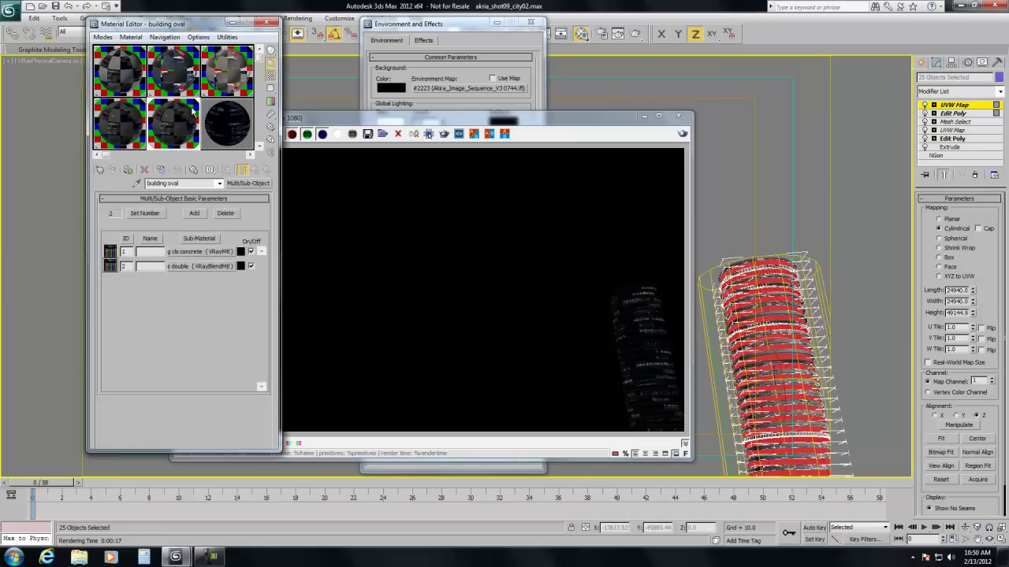
# Step: Inspect the glass sub-material's light and composite maps in a larger preview, then return to the multi-material
pyautogui.click(182, 267)
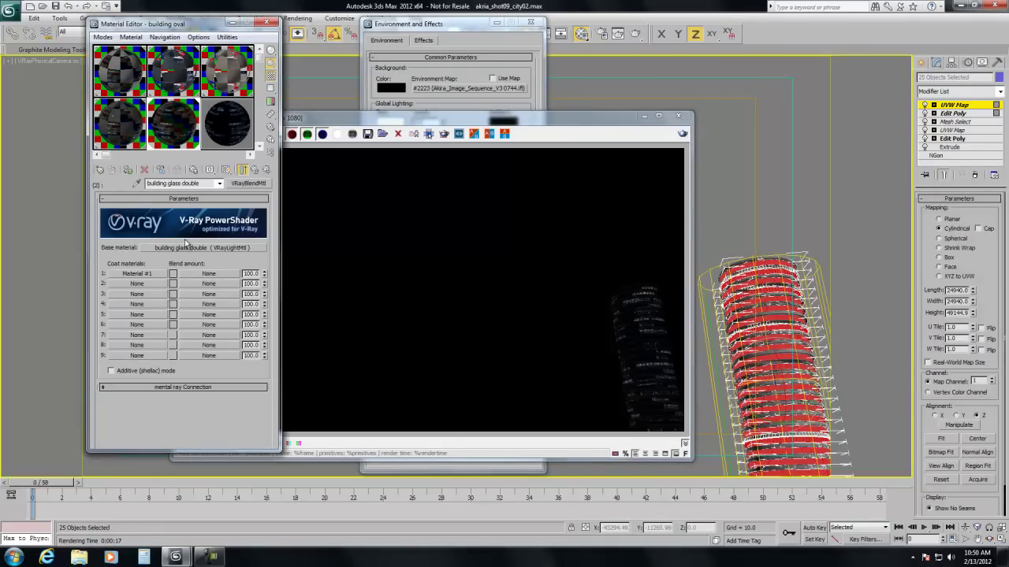
pyautogui.doubleClick(174, 146)
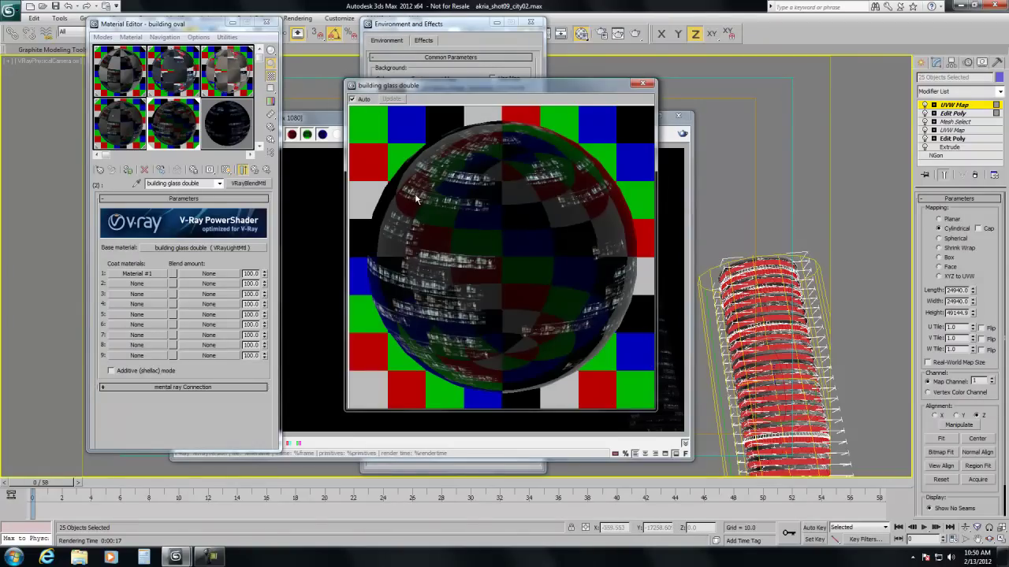
pyautogui.click(198, 248)
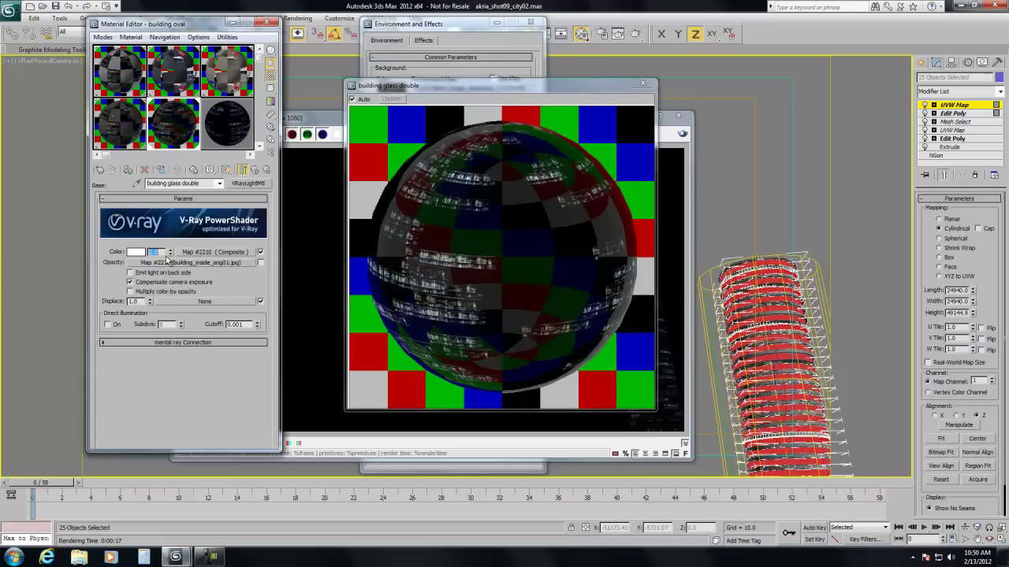
pyautogui.click(195, 253)
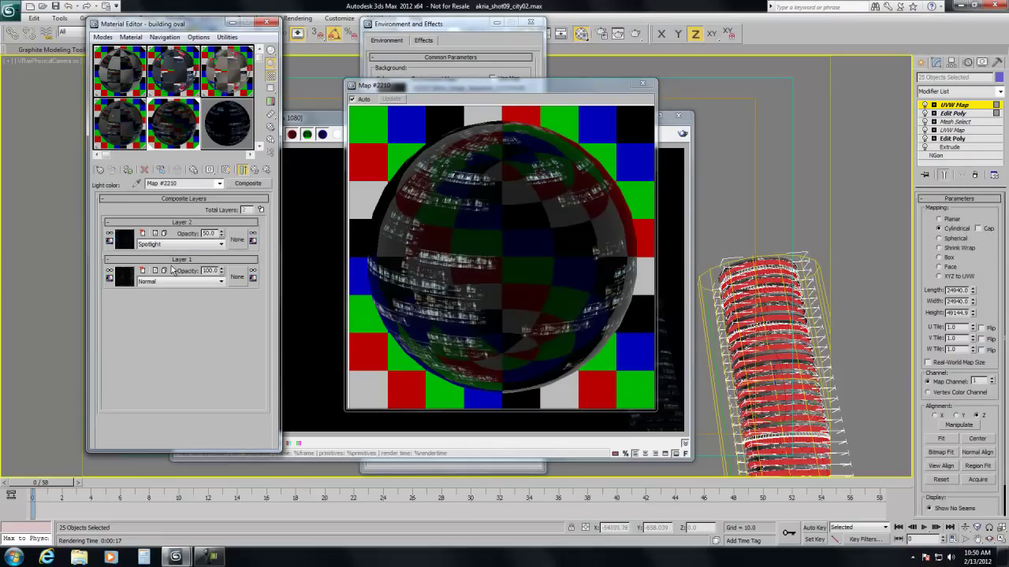
pyautogui.click(254, 171)
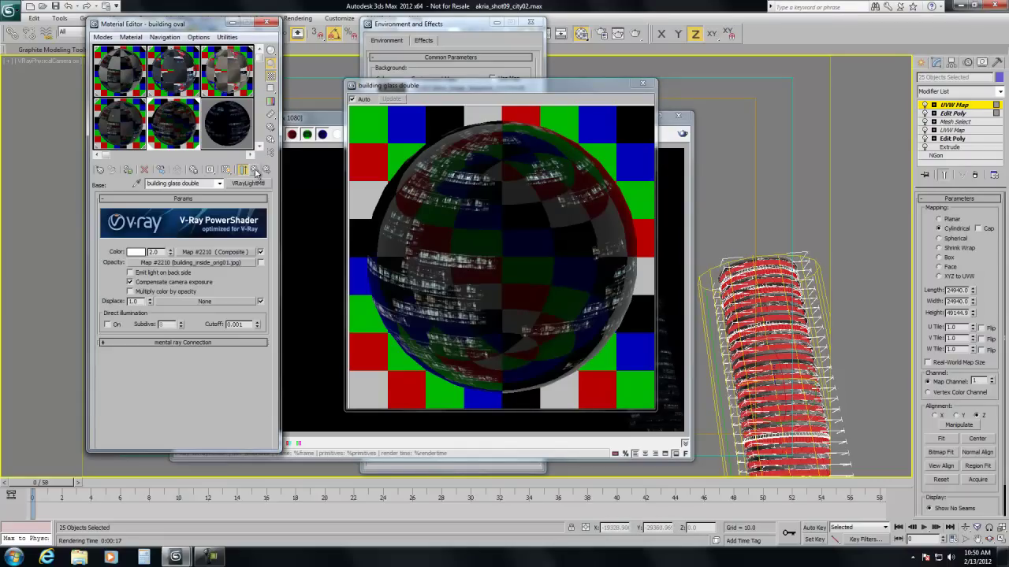
pyautogui.click(254, 171)
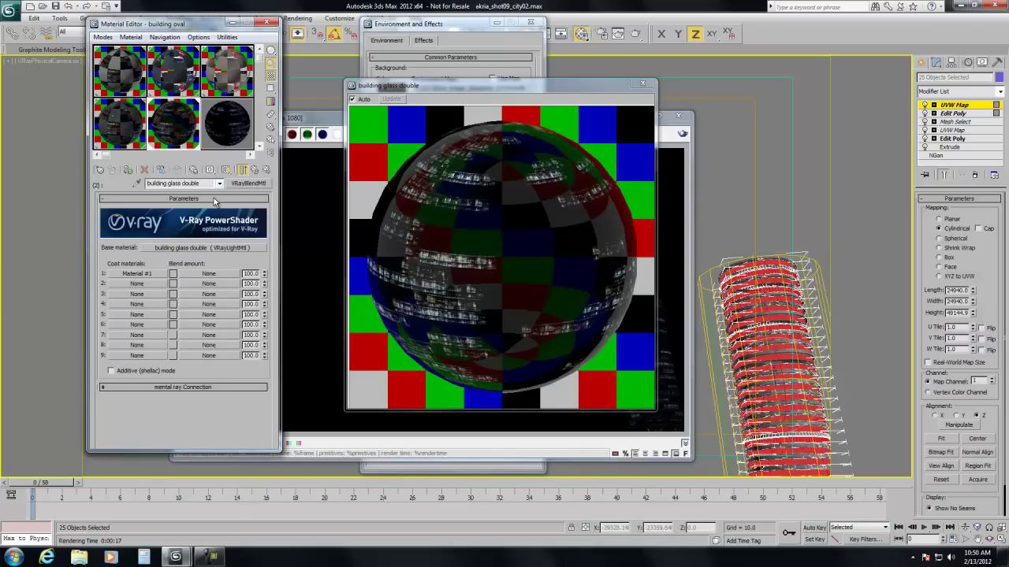
pyautogui.click(254, 171)
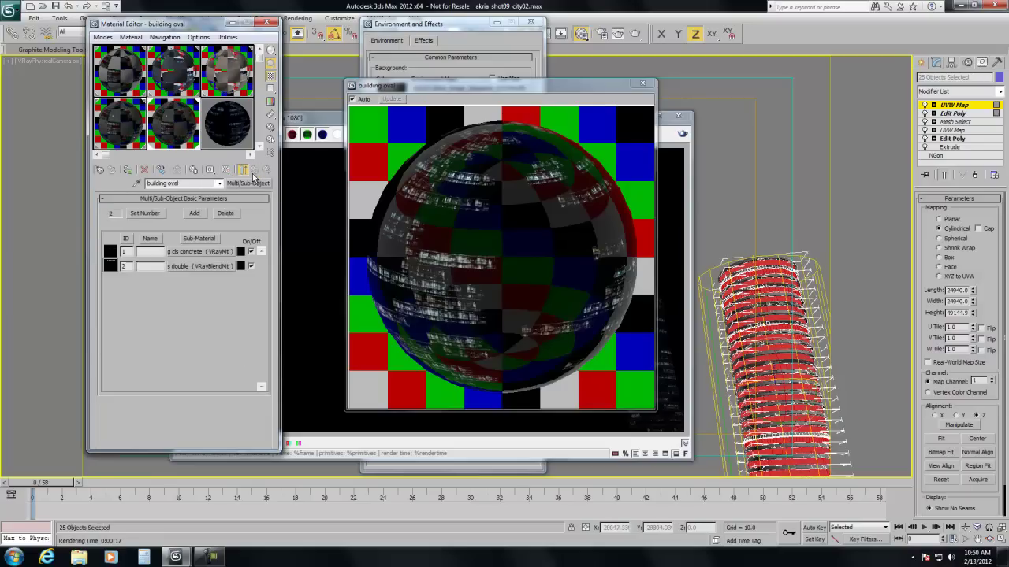
# Step: Set the concrete sub-material's reflection colour value to 0
pyautogui.click(186, 252)
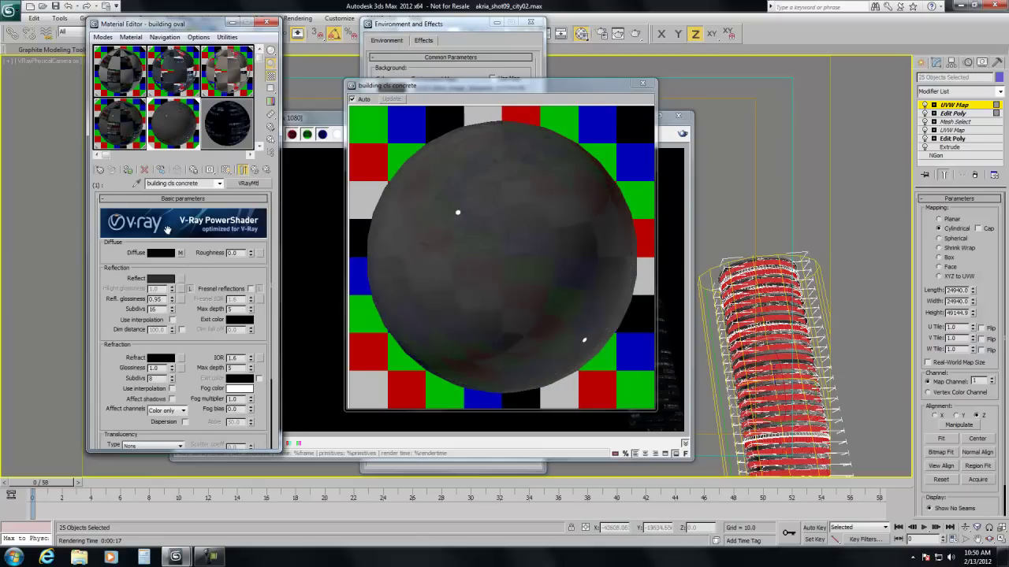
pyautogui.click(158, 279)
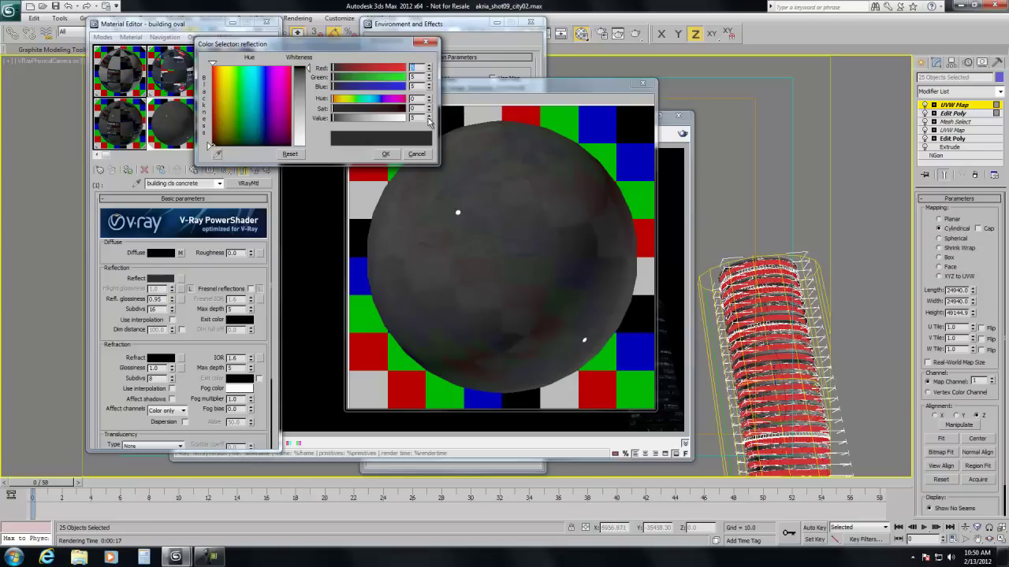
pyautogui.rightClick(430, 120)
pyautogui.click(386, 154)
# Step: Load Archexteriors9_06_metal_diffuse.jpg as the concrete's Diffuse map with amount 50
pyautogui.click(209, 200)
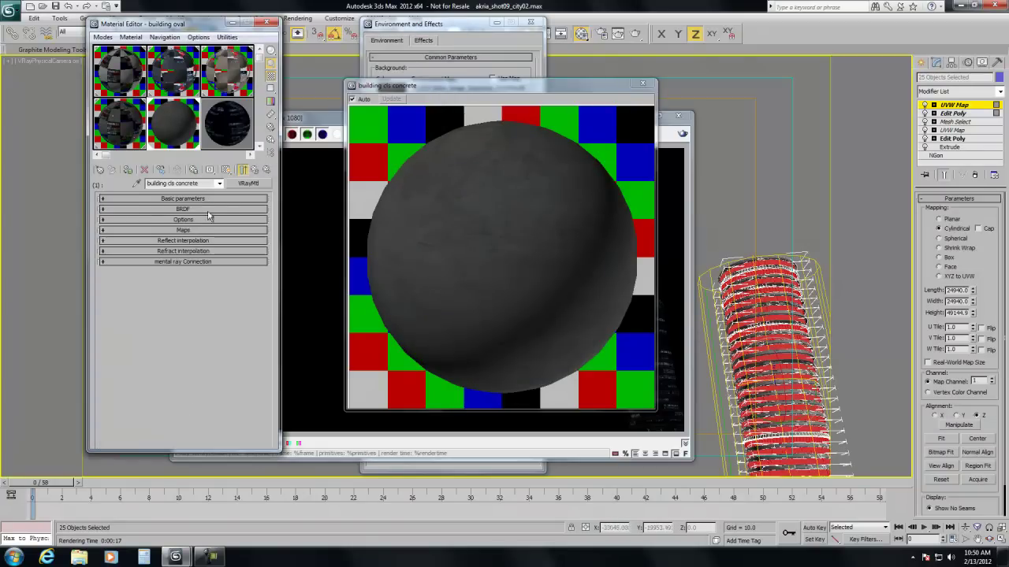
pyautogui.click(204, 230)
pyautogui.click(209, 244)
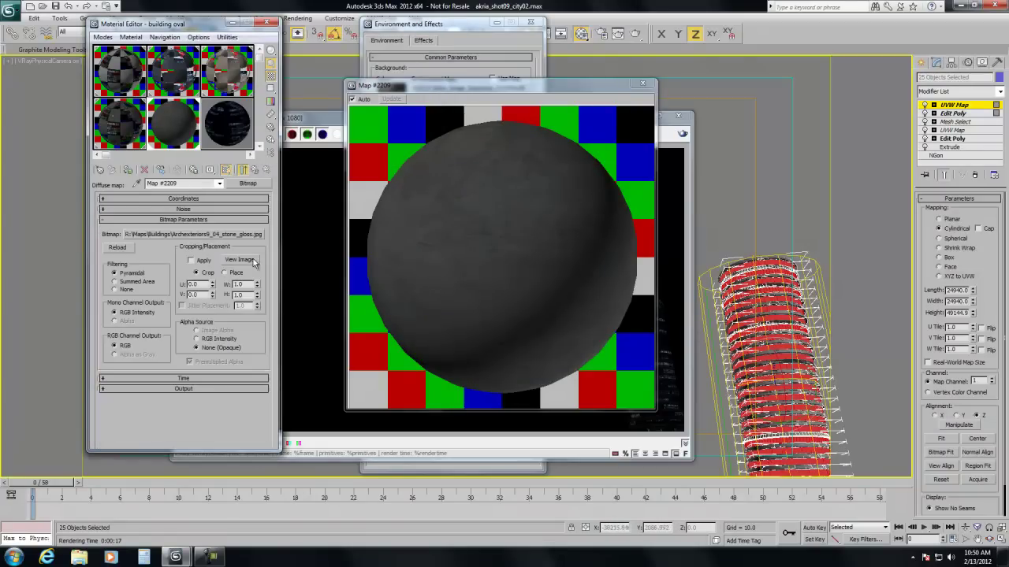
pyautogui.click(216, 234)
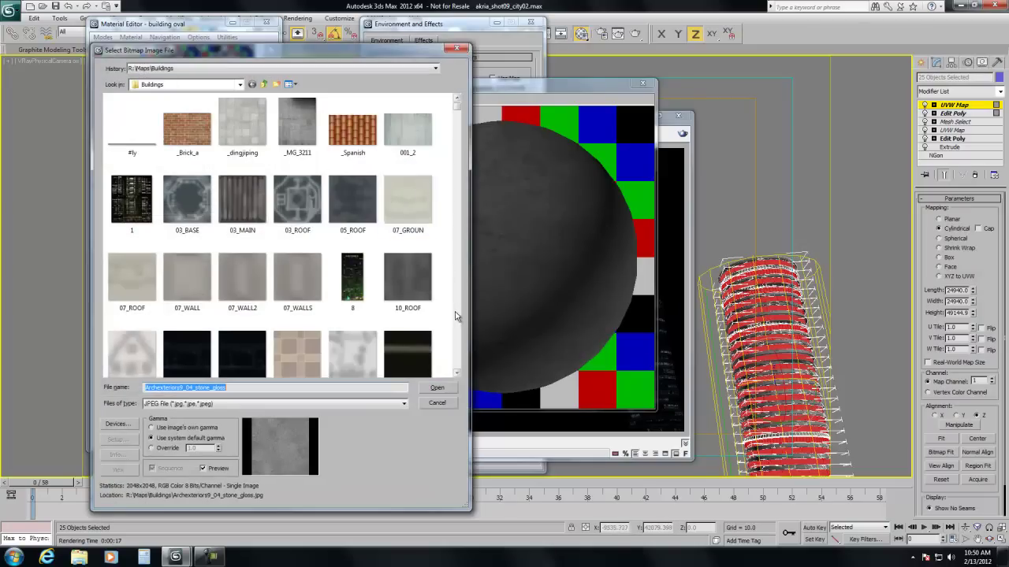
pyautogui.scroll(-6, 454, 320)
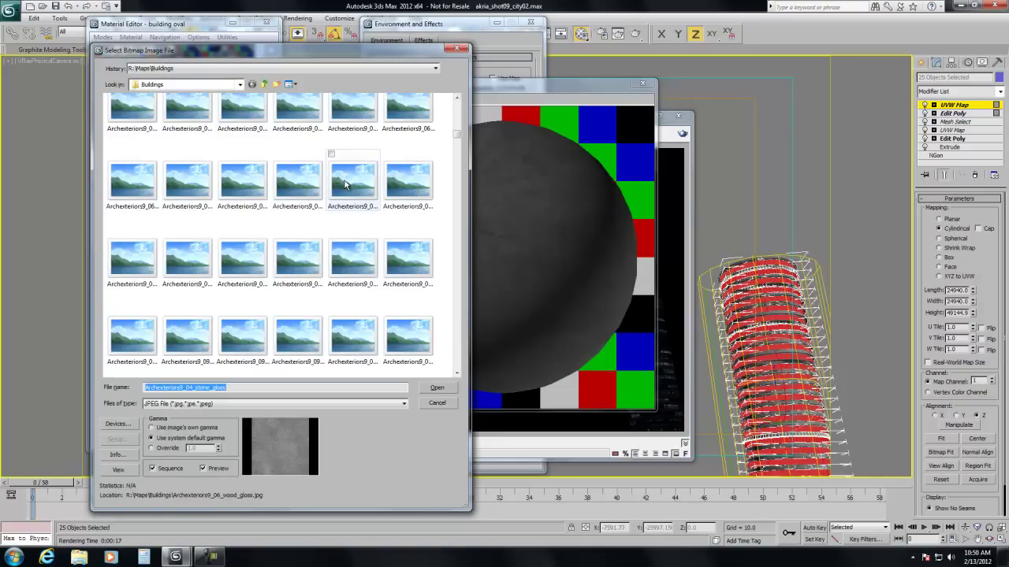
pyautogui.click(314, 185)
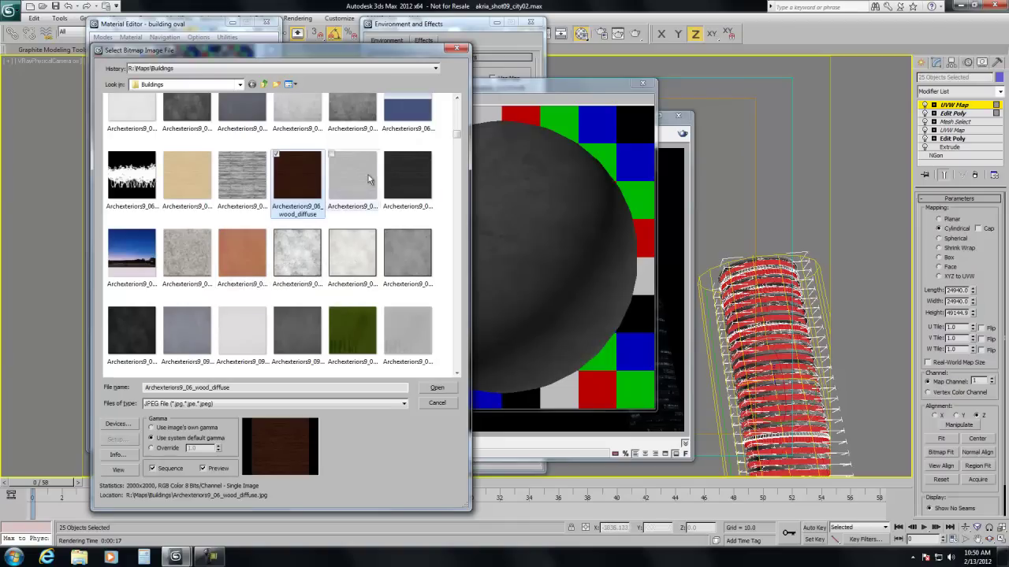
pyautogui.click(237, 106)
pyautogui.click(430, 390)
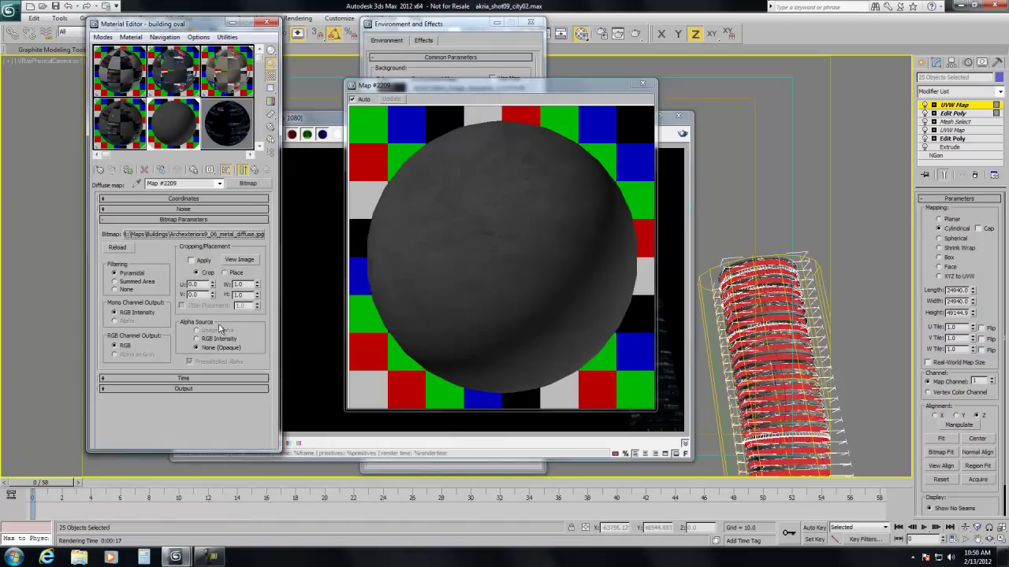
pyautogui.click(244, 170)
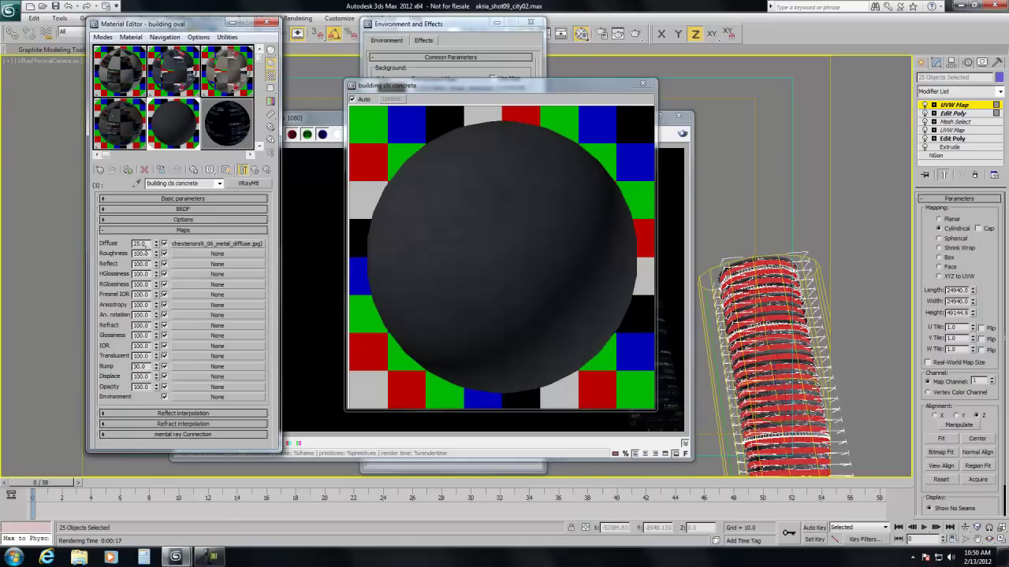
pyautogui.write('0')
pyautogui.press('Return')
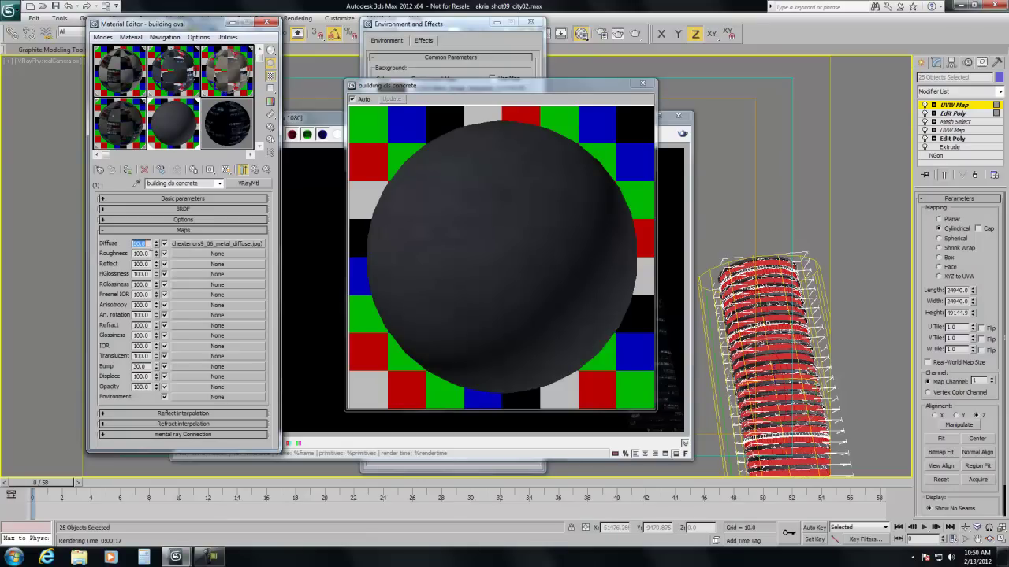
# Step: Close the magnified material preview, re-render the last camera view, and cancel it with Esc
pyautogui.click(255, 172)
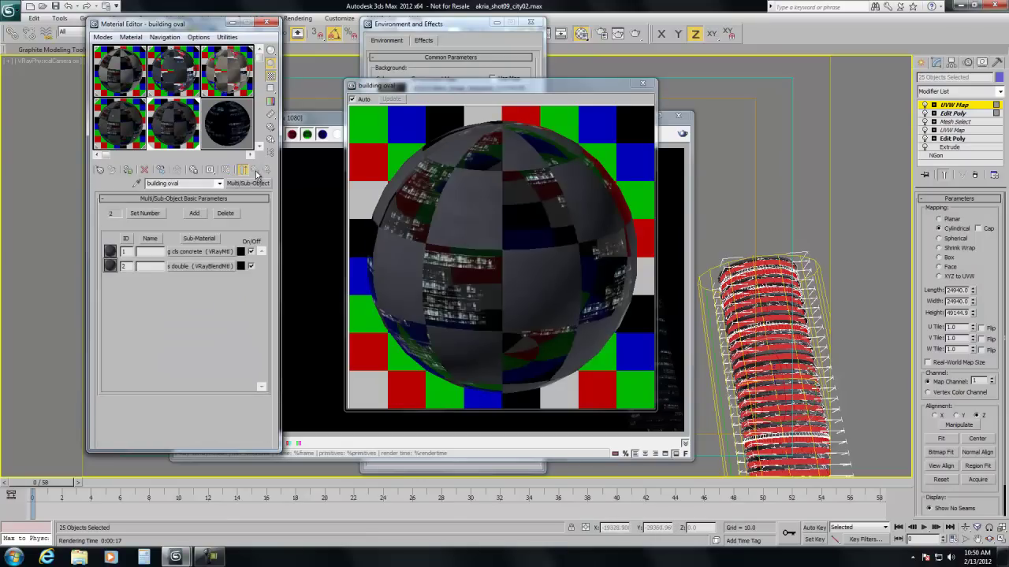
pyautogui.click(642, 83)
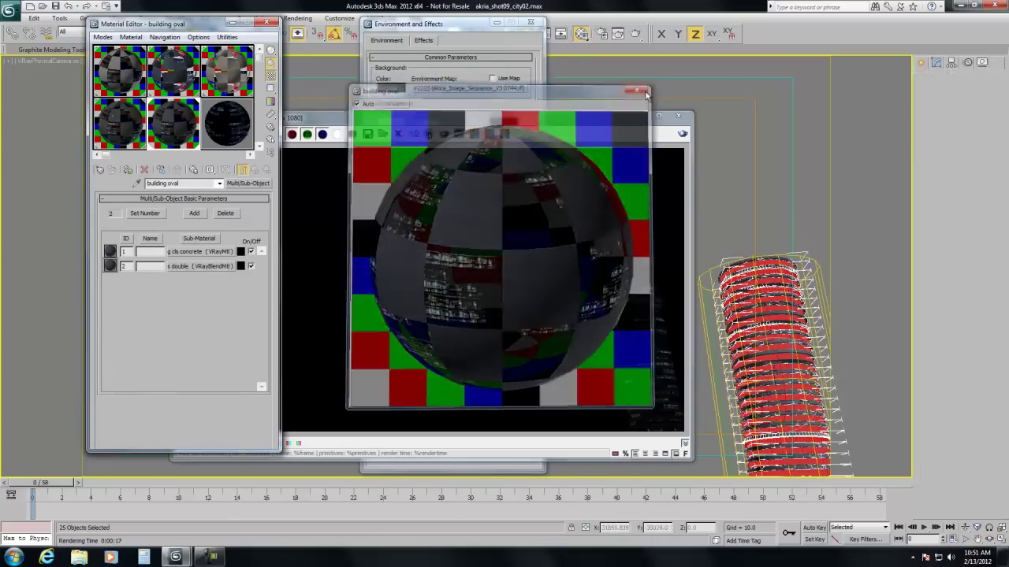
pyautogui.click(682, 134)
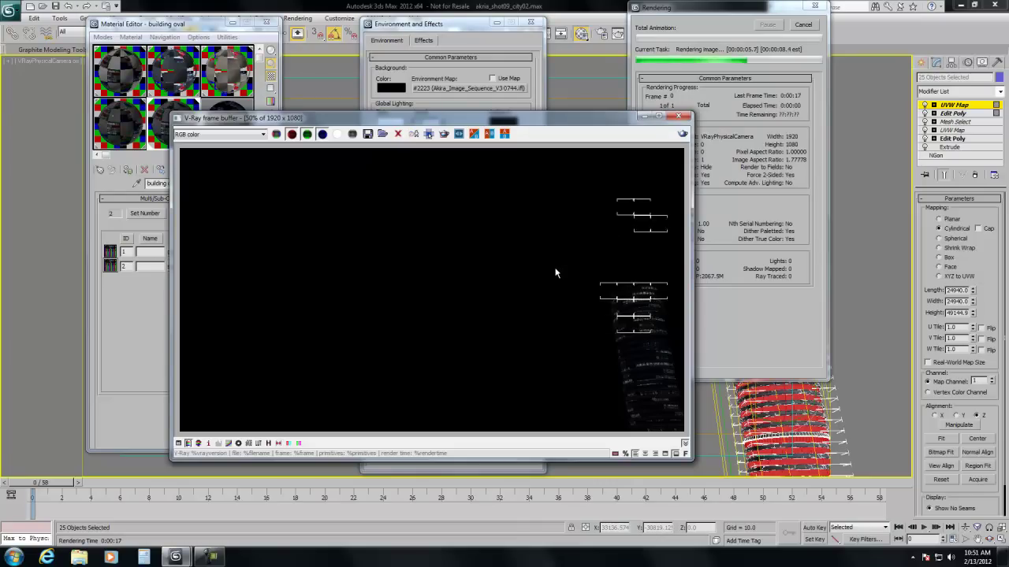
pyautogui.press('Escape')
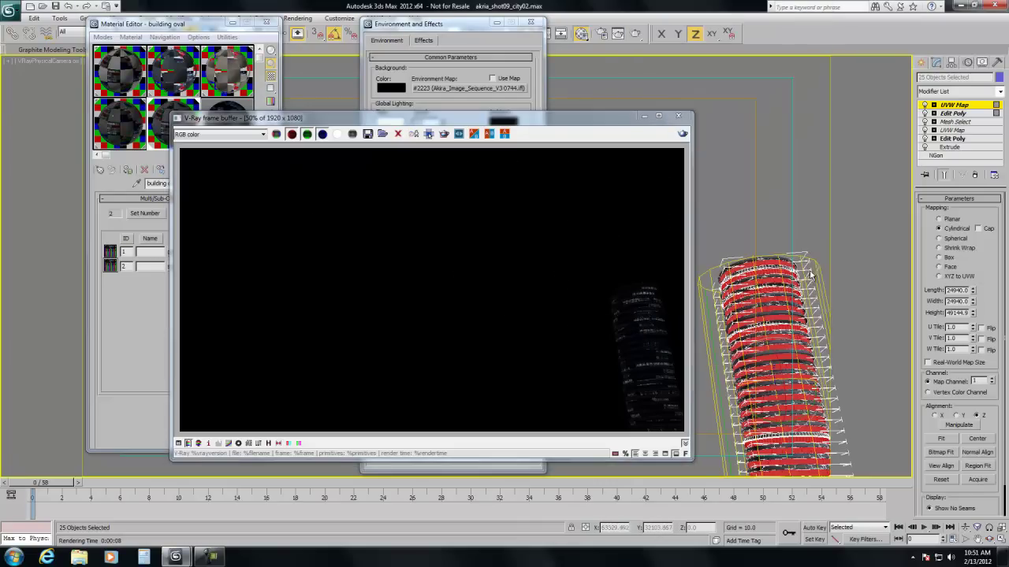
# Step: Unhide all scene objects and cancel the night-city render partway through
pyautogui.rightClick(764, 186)
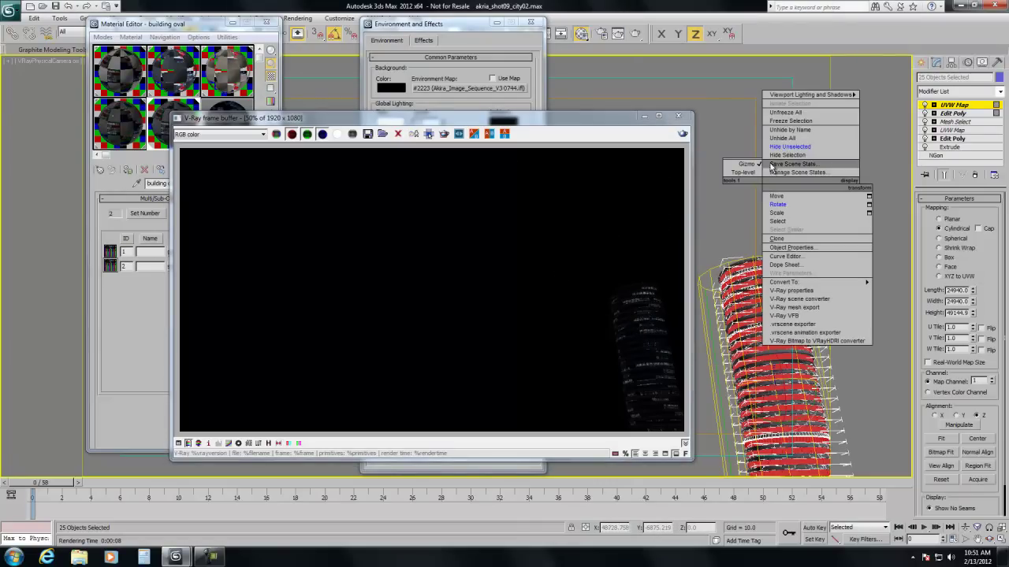
pyautogui.click(776, 140)
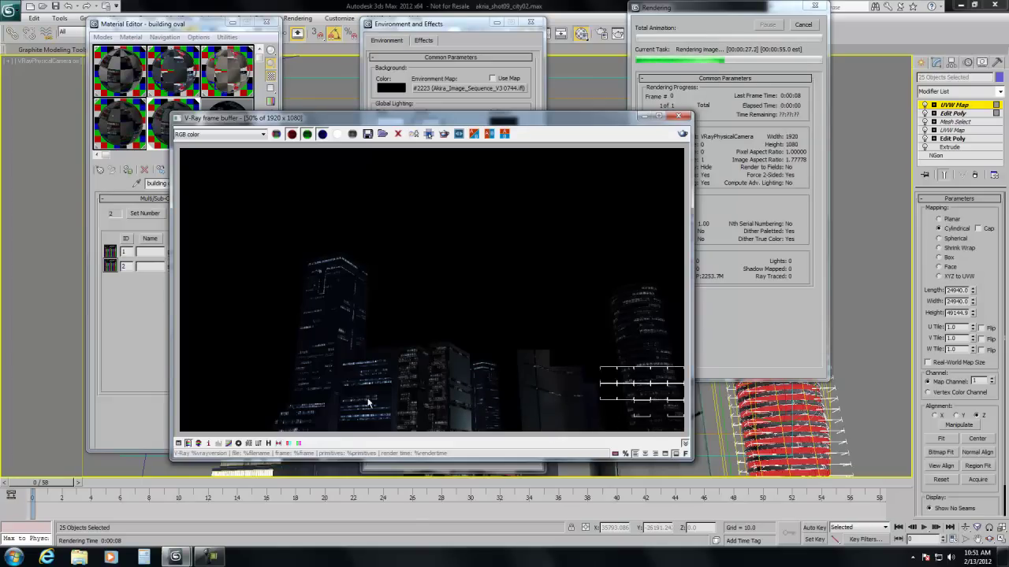
pyautogui.click(803, 25)
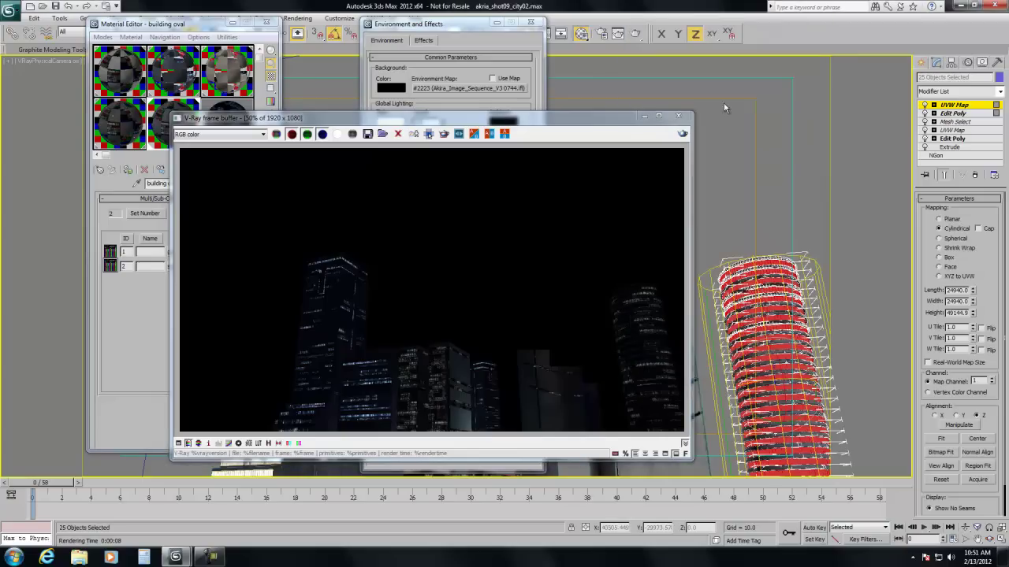
# Step: Close Environment and Effects, move the oval tower on the XY plane, and render the camera view
pyautogui.click(531, 22)
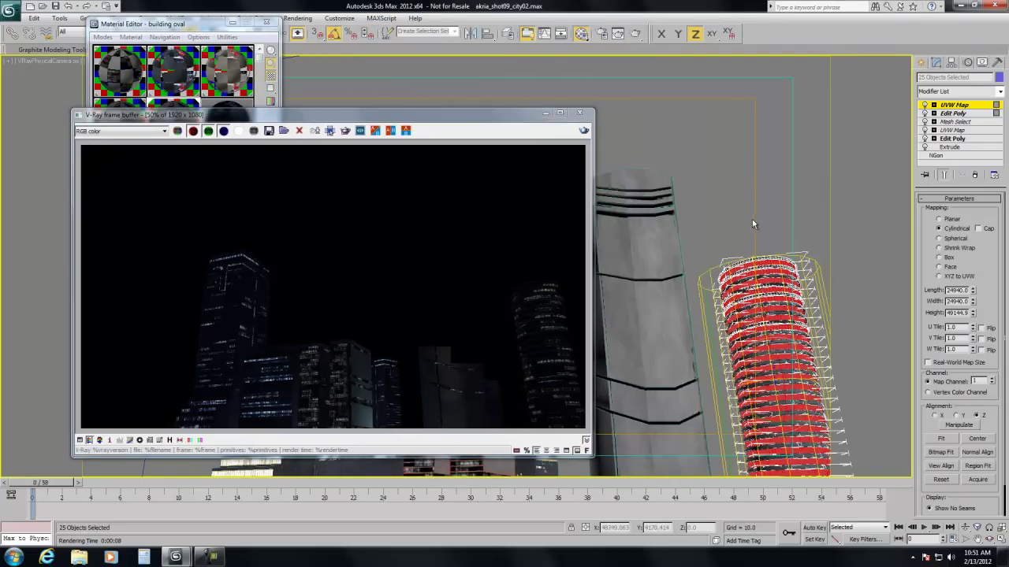
pyautogui.rightClick(751, 219)
pyautogui.click(776, 230)
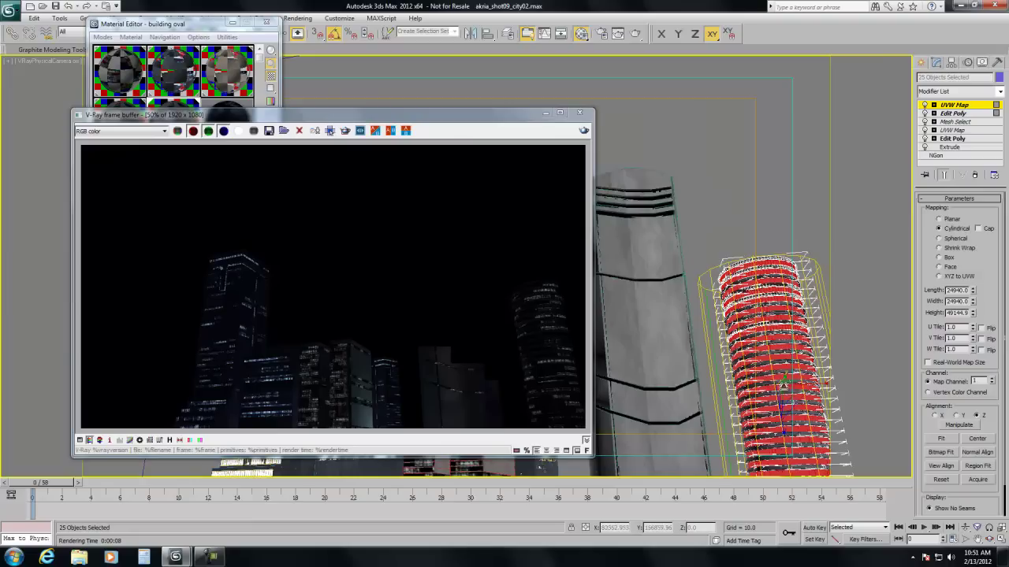
pyautogui.moveTo(786, 389); pyautogui.dragTo(776, 427)
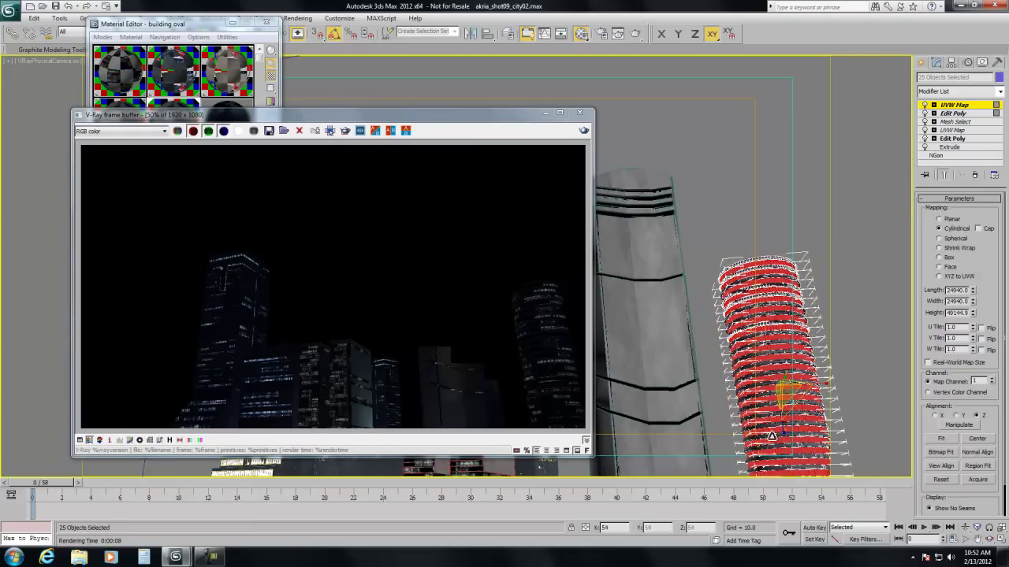
pyautogui.click(635, 34)
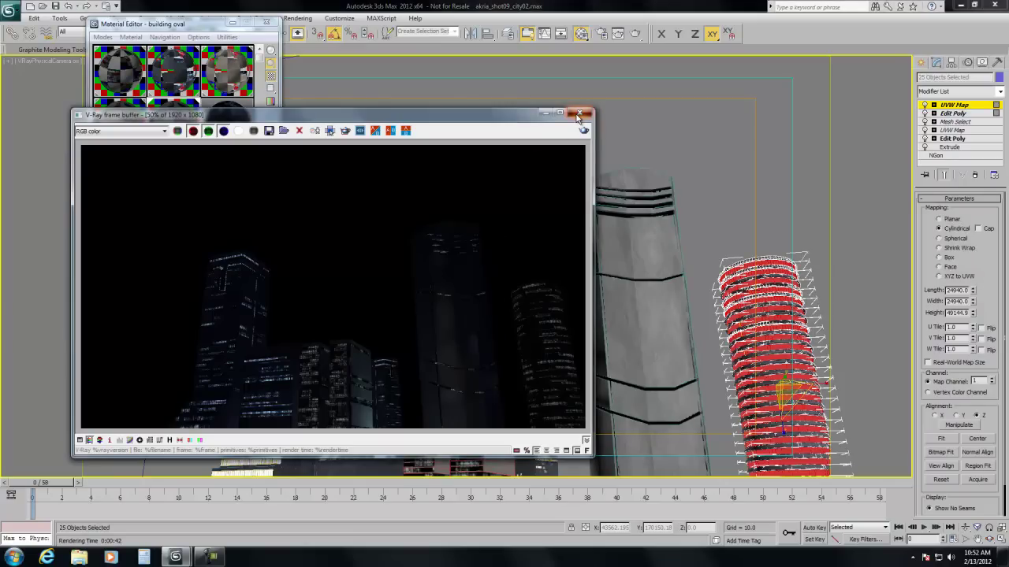
# Step: Close the render window and Material Editor, and maximize the Front viewport
pyautogui.click(256, 39)
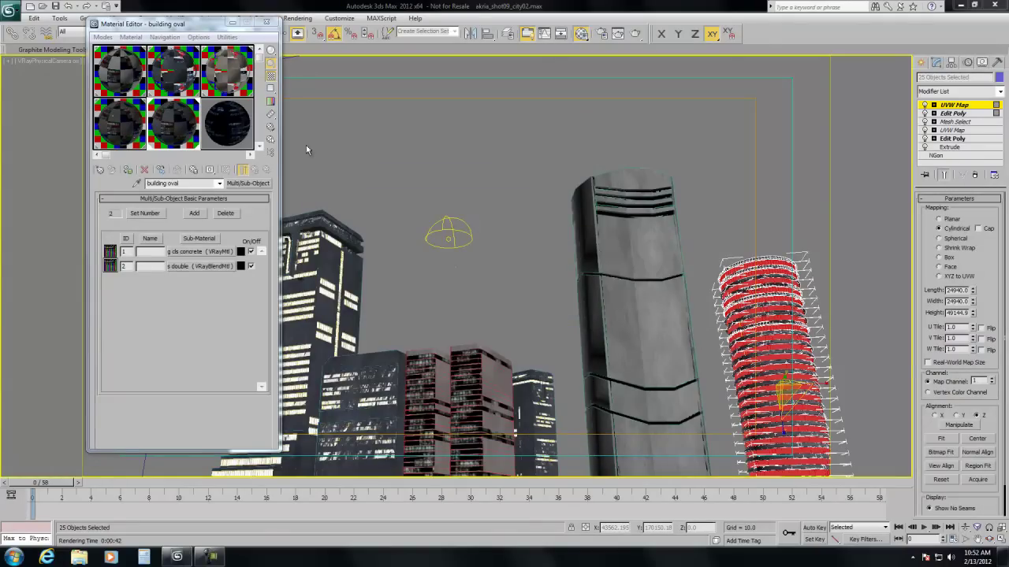
pyautogui.click(416, 289)
pyautogui.hotkey('alt', 'w')
pyautogui.rightClick(659, 241)
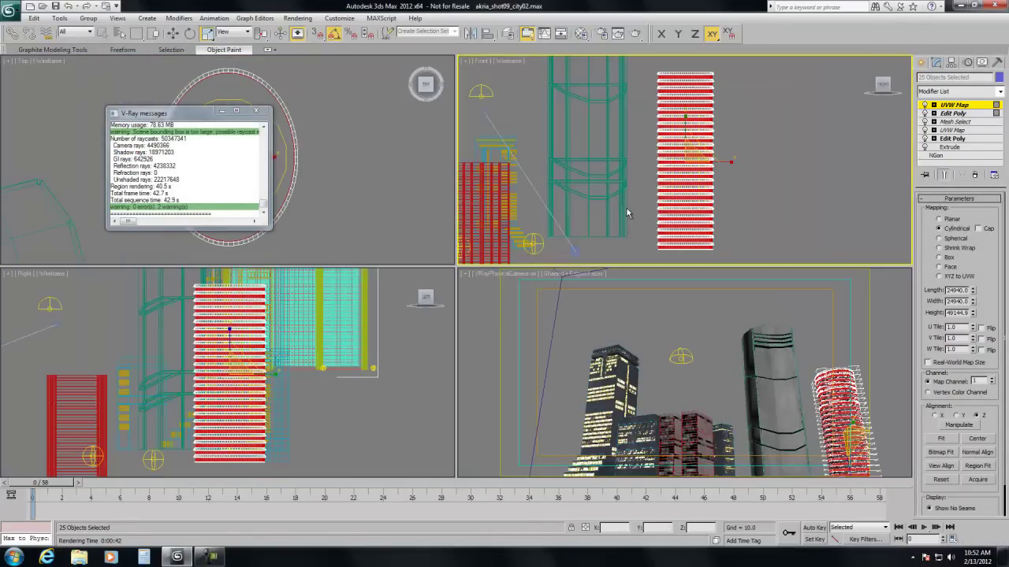
pyautogui.hotkey('alt', 'w')
# Step: Pan and zoom the Front view to the windowed building block and select its group
pyautogui.click(977, 539)
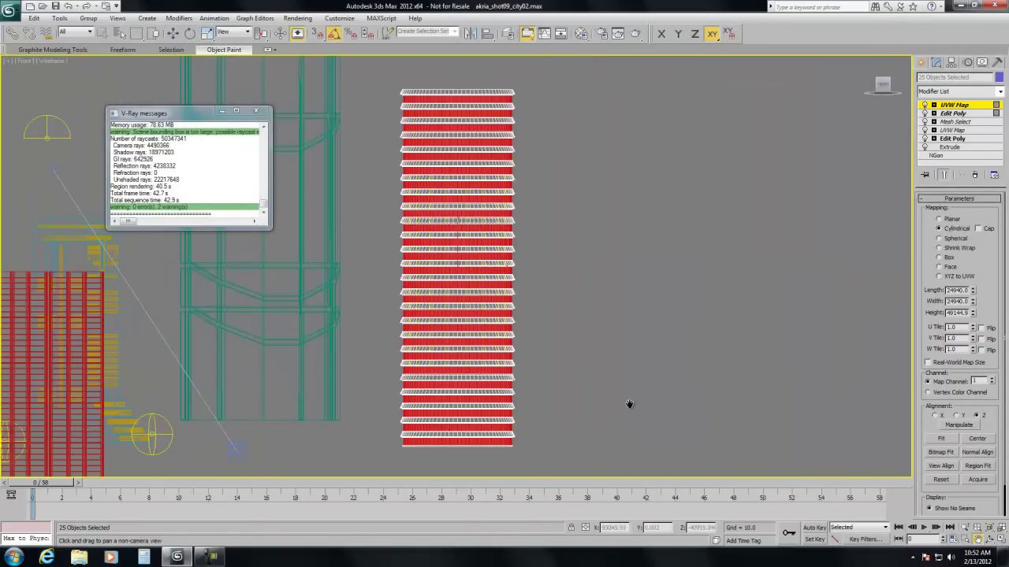
pyautogui.moveTo(314, 265); pyautogui.dragTo(800, 252)
pyautogui.moveTo(457, 315); pyautogui.dragTo(547, 323)
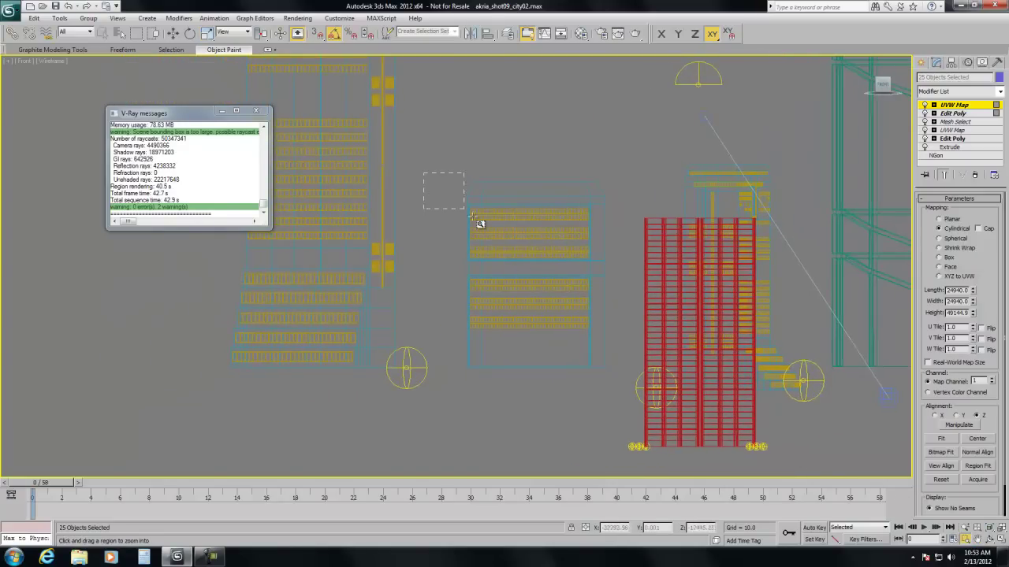
pyautogui.scroll(5, 480, 220)
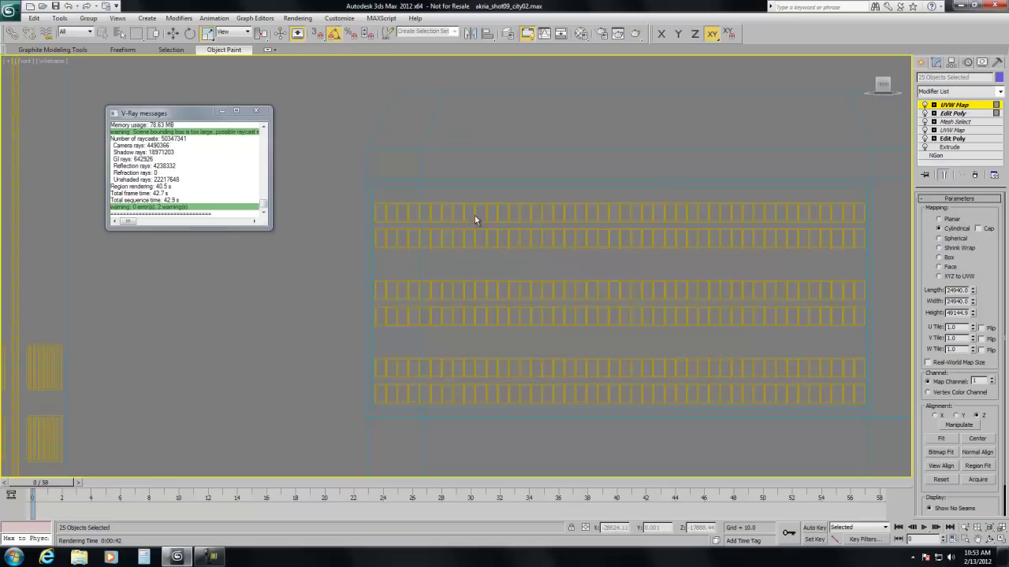
pyautogui.press('r')
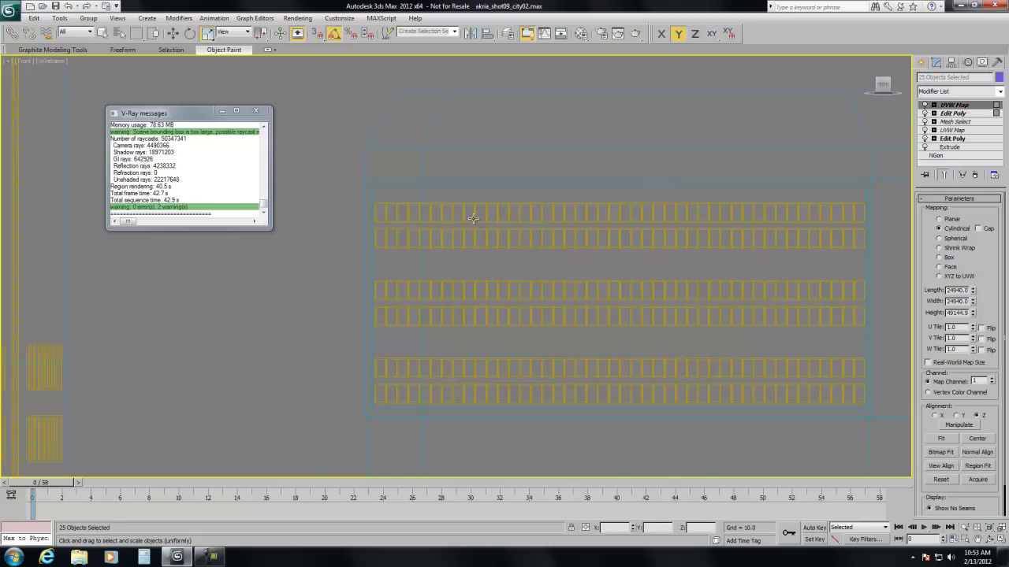
pyautogui.click(473, 218)
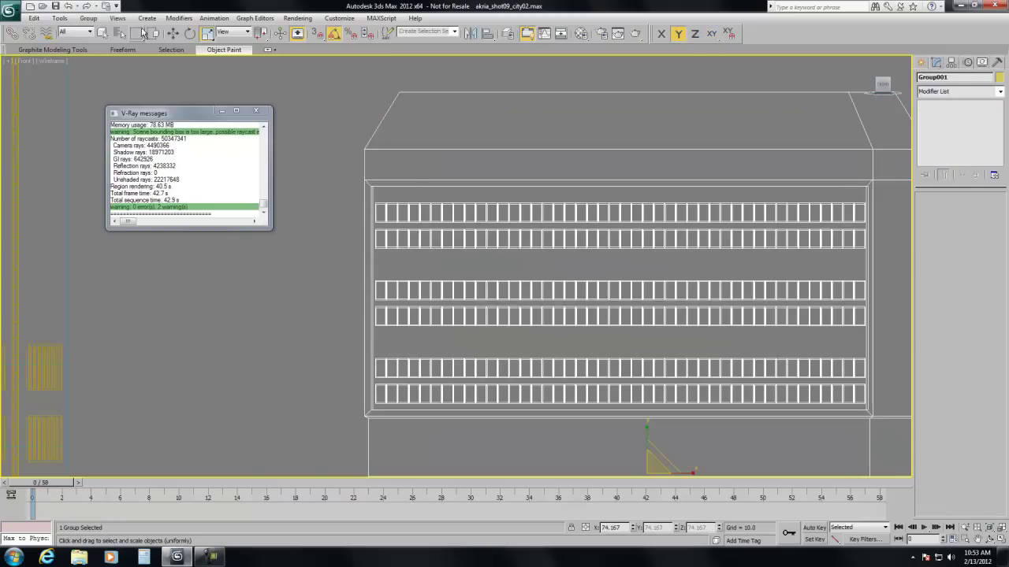
# Step: Open the building group, select a window piece, and zoom into its top row of windows
pyautogui.click(89, 18)
pyautogui.click(99, 58)
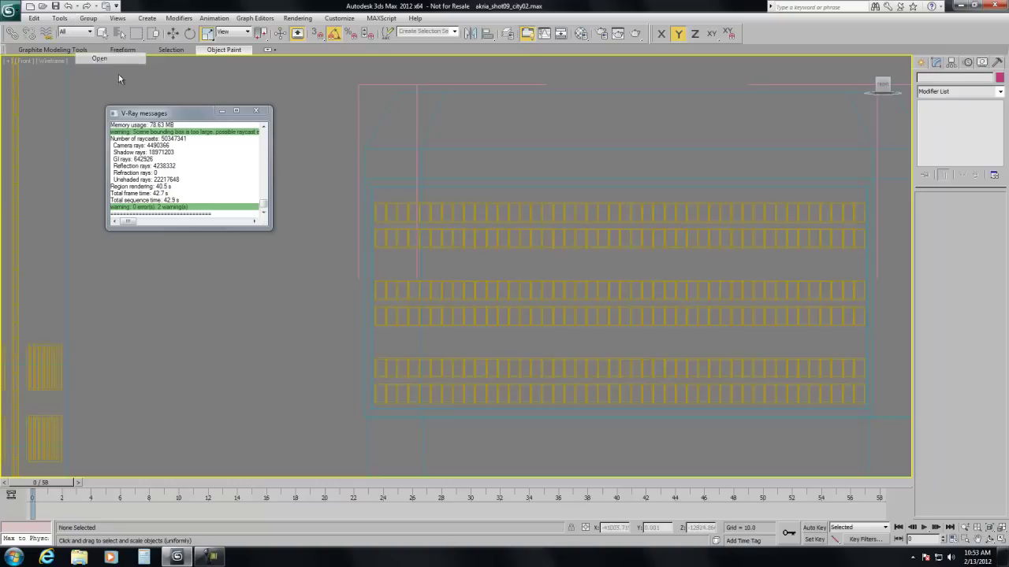
pyautogui.click(453, 219)
pyautogui.click(990, 541)
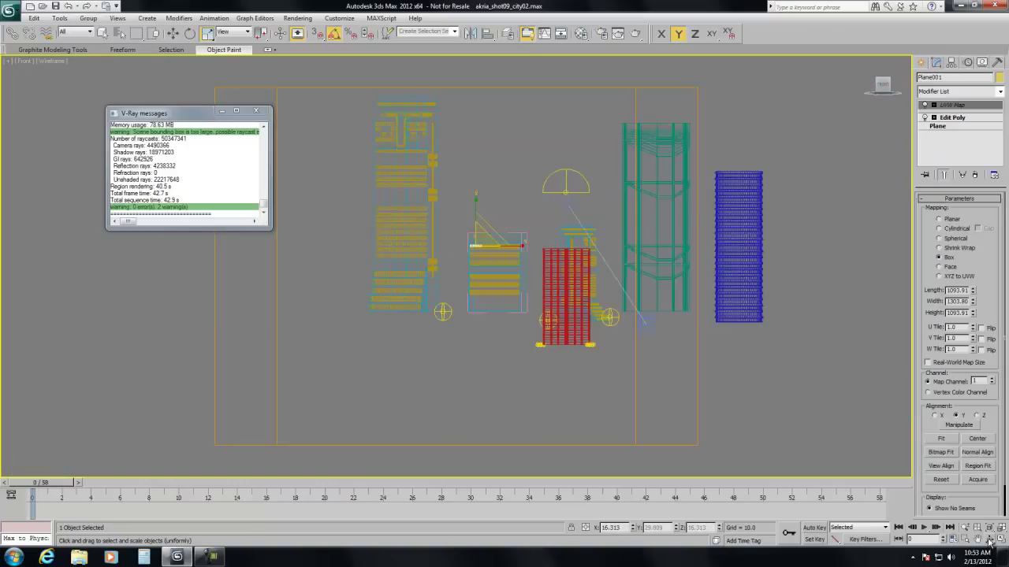
pyautogui.click(989, 539)
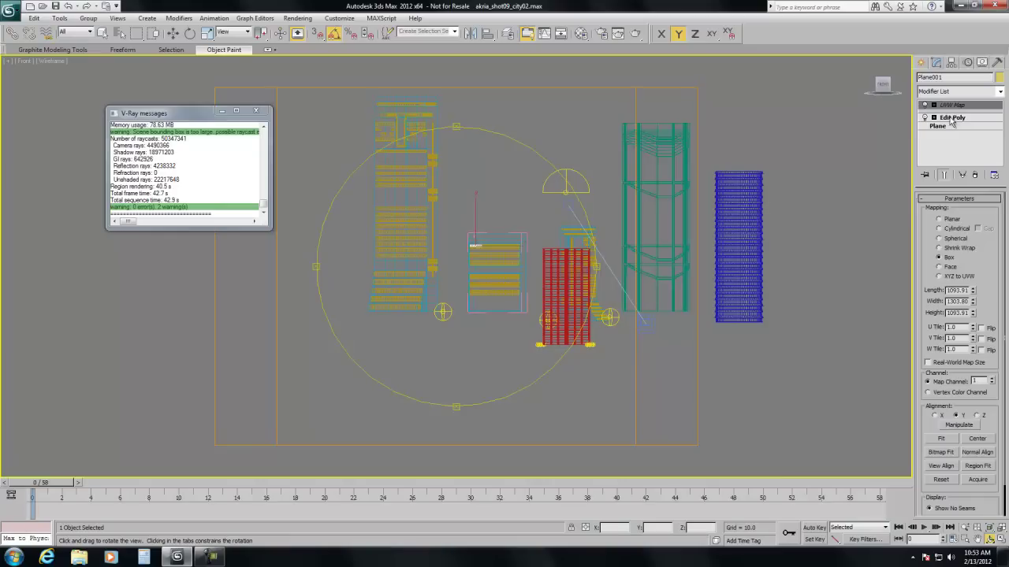
pyautogui.hotkey('shift', 'z')
pyautogui.click(965, 540)
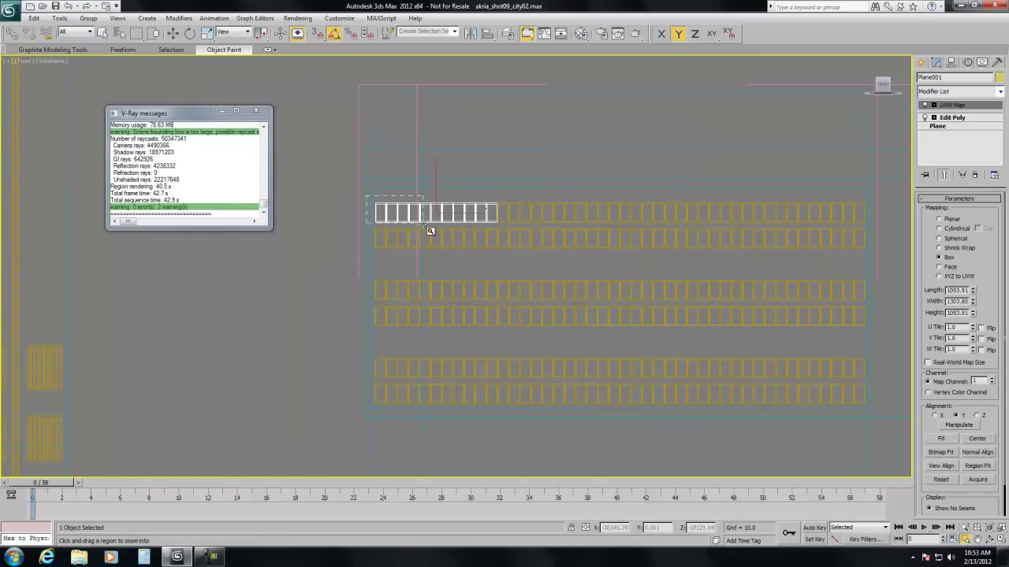
pyautogui.moveTo(520, 237); pyautogui.dragTo(516, 247)
pyautogui.rightClick(780, 391)
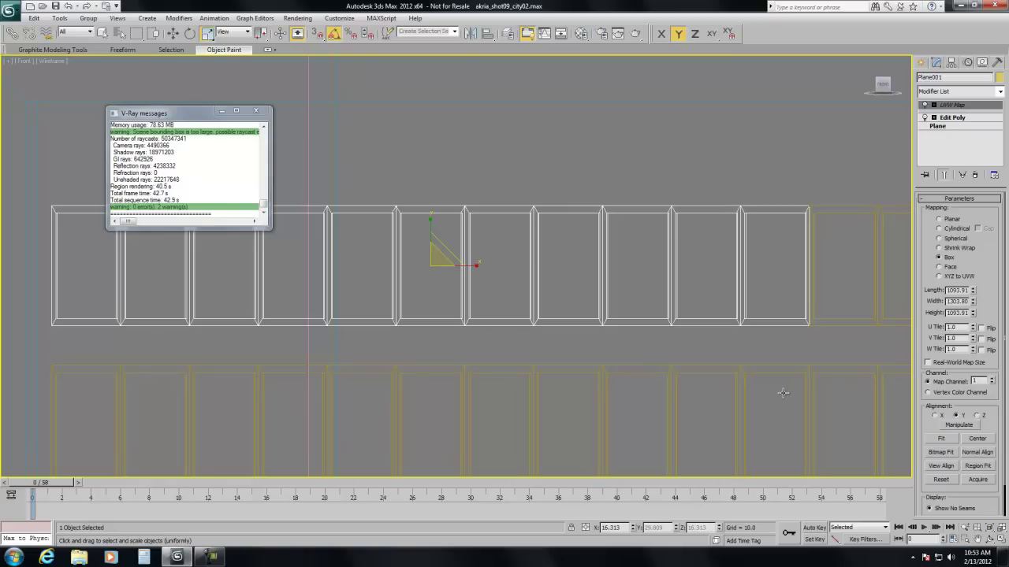
pyautogui.click(990, 540)
pyautogui.moveTo(420, 277); pyautogui.dragTo(450, 272)
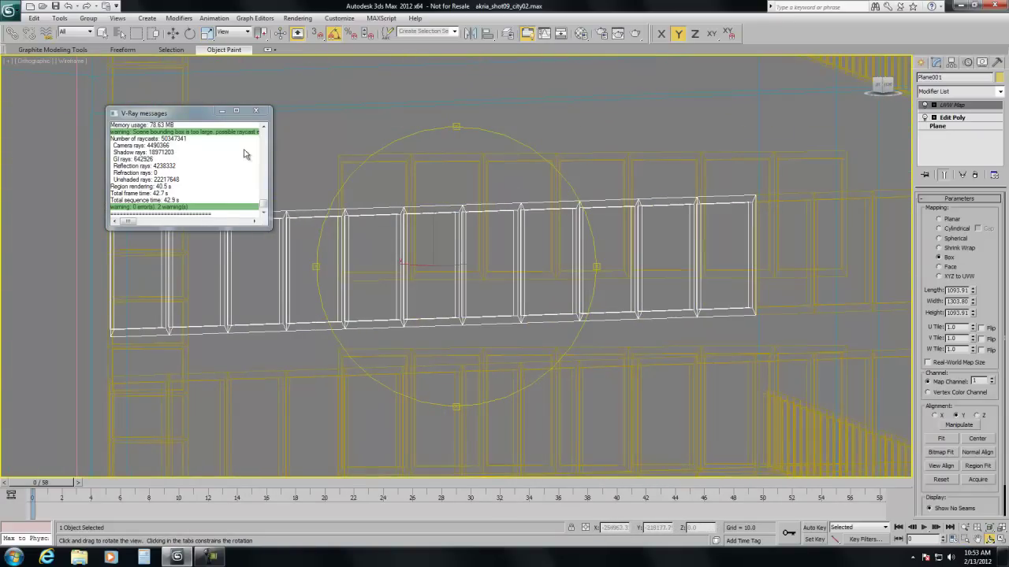
# Step: Orbit the window row in shaded-with-edges view, then return to Front wireframe and close the group
pyautogui.click(78, 66)
pyautogui.click(87, 91)
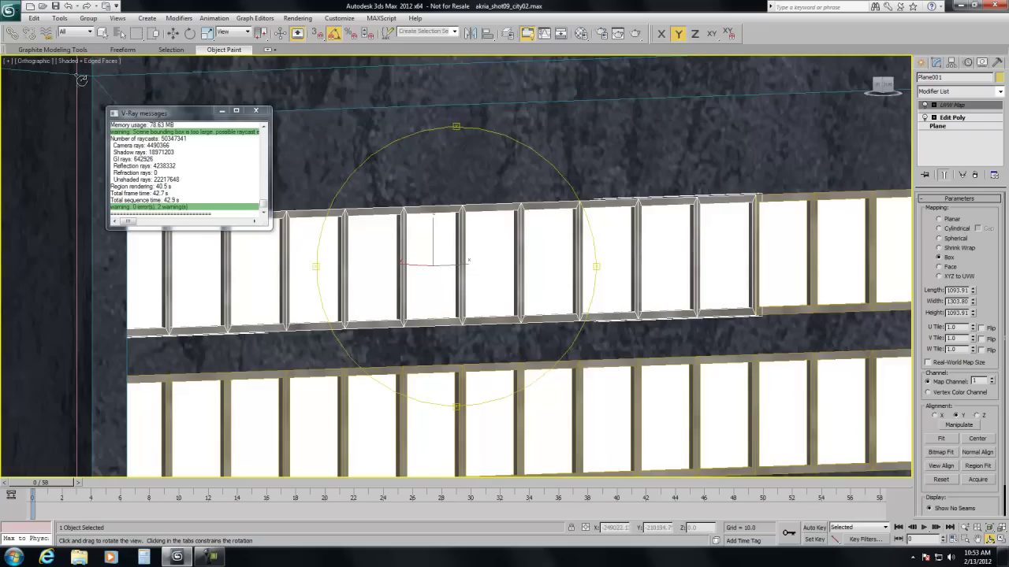
pyautogui.moveTo(392, 293); pyautogui.dragTo(309, 240)
pyautogui.rightClick(463, 341)
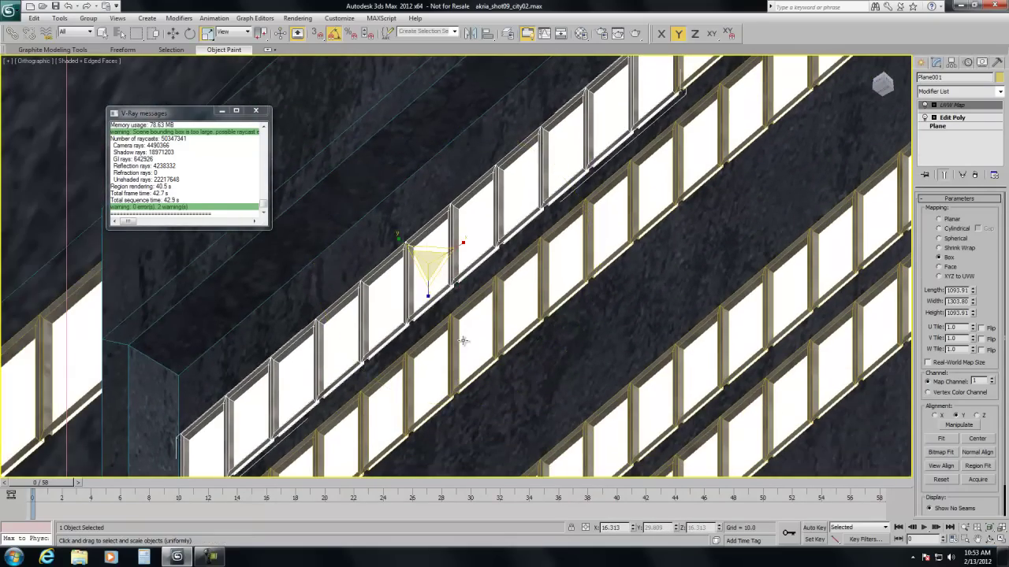
pyautogui.press('f')
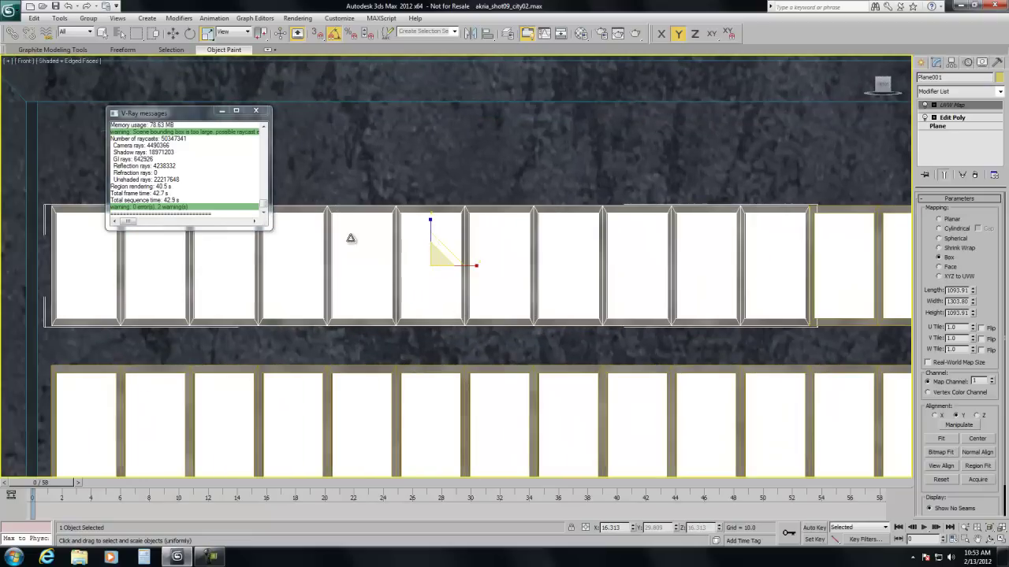
pyautogui.click(93, 63)
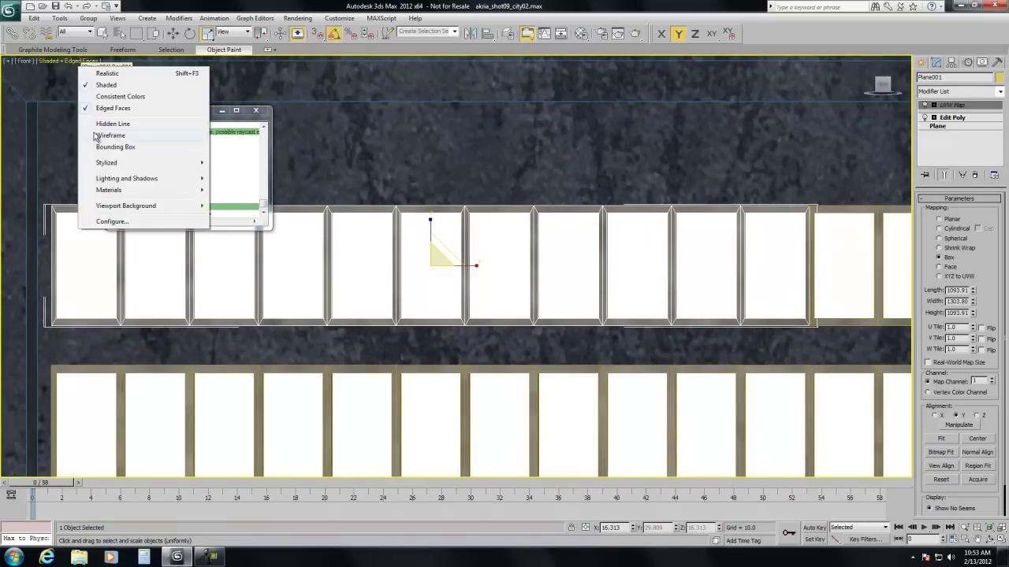
pyautogui.click(99, 134)
pyautogui.click(88, 18)
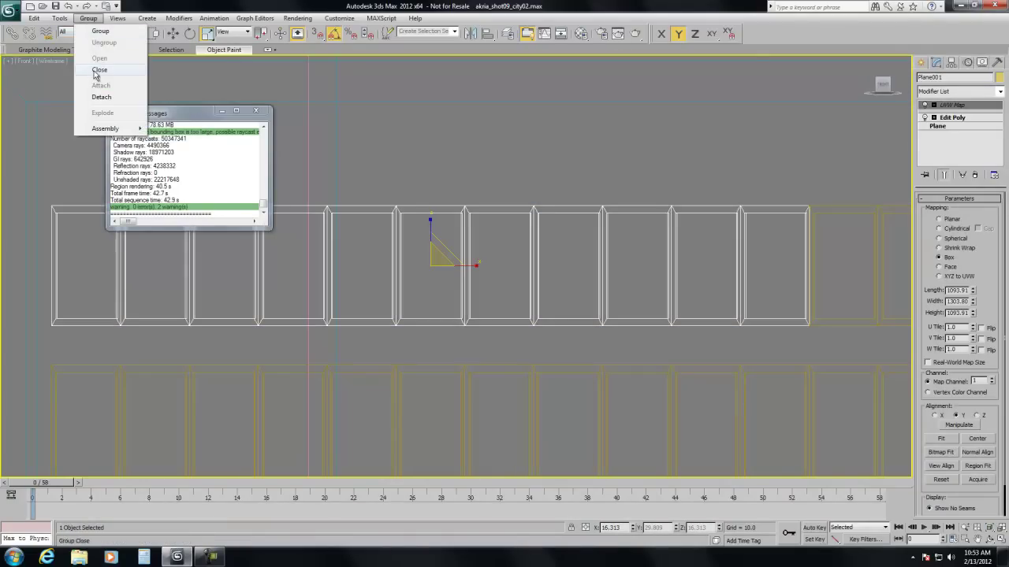
pyautogui.click(96, 71)
pyautogui.hotkey('alt', 'w')
pyautogui.click(531, 337)
pyautogui.hotkey('alt', 'w')
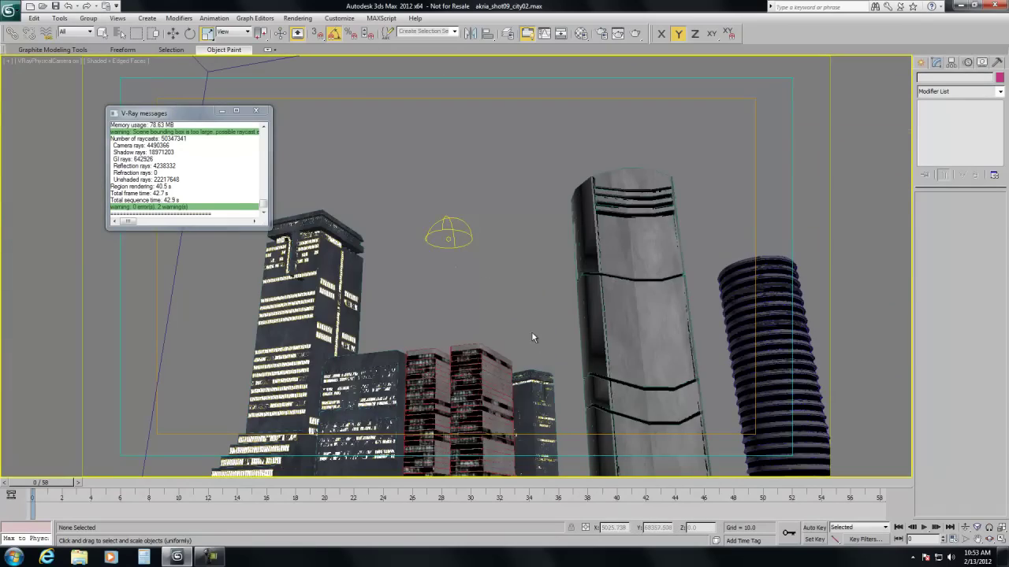
pyautogui.hotkey('alt', 'Tab')
pyautogui.hotkey('alt', 'Tab')
pyautogui.hotkey('alt', 'Tab')
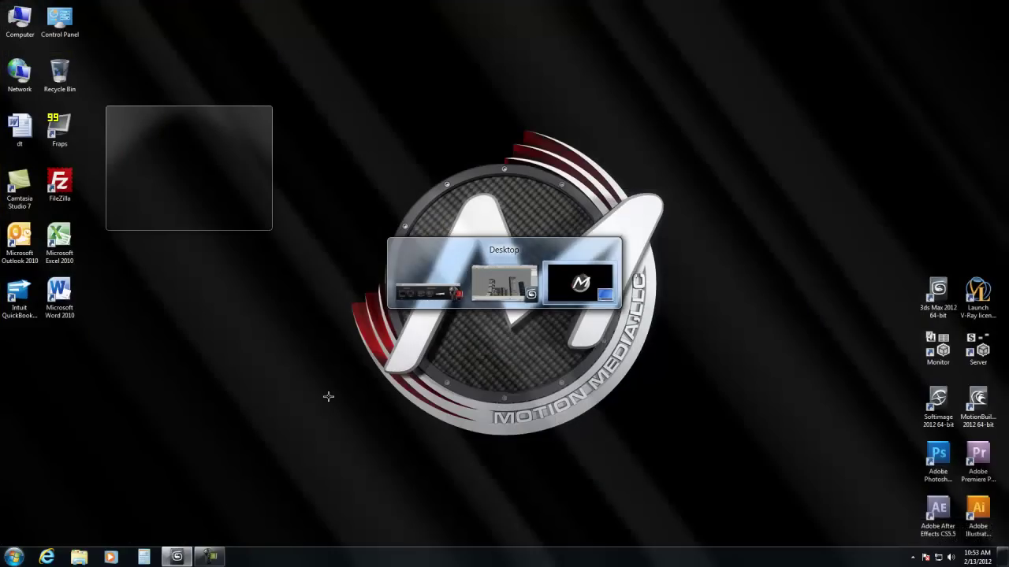
pyautogui.hotkey('alt', 'Tab')
pyautogui.hotkey('alt', 'Tab')
pyautogui.hotkey('alt', 'Tab')
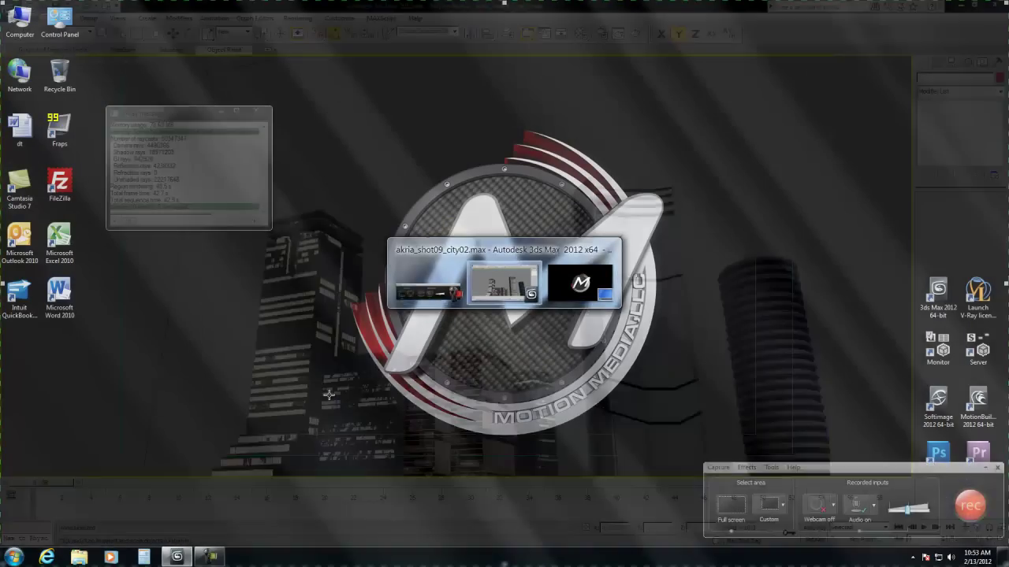